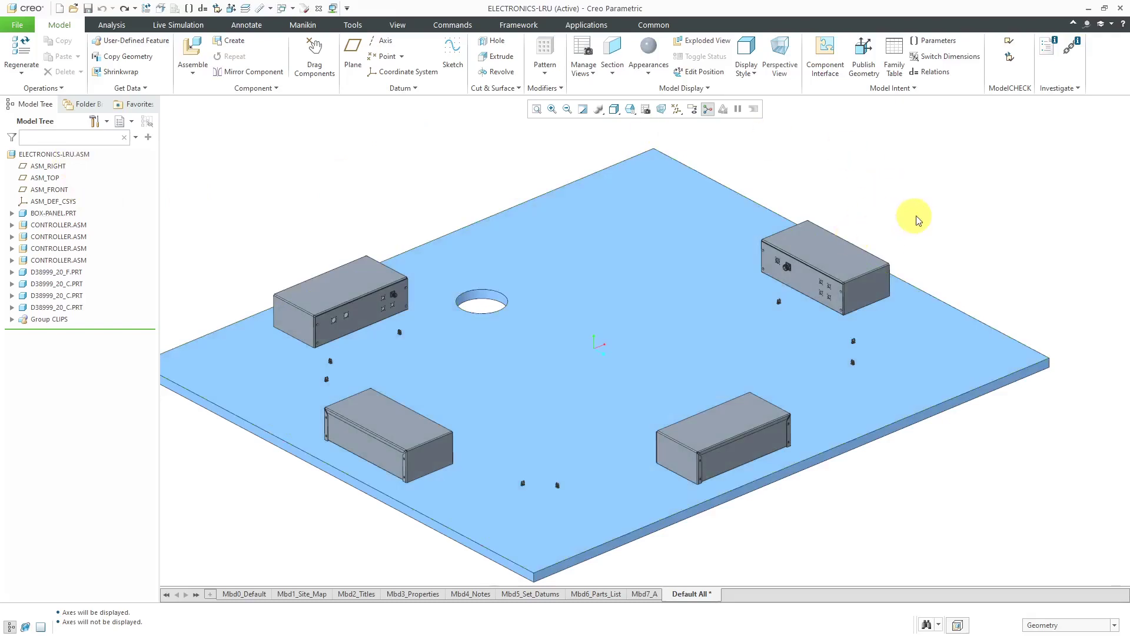
scroll(795, 267, "up", 8)
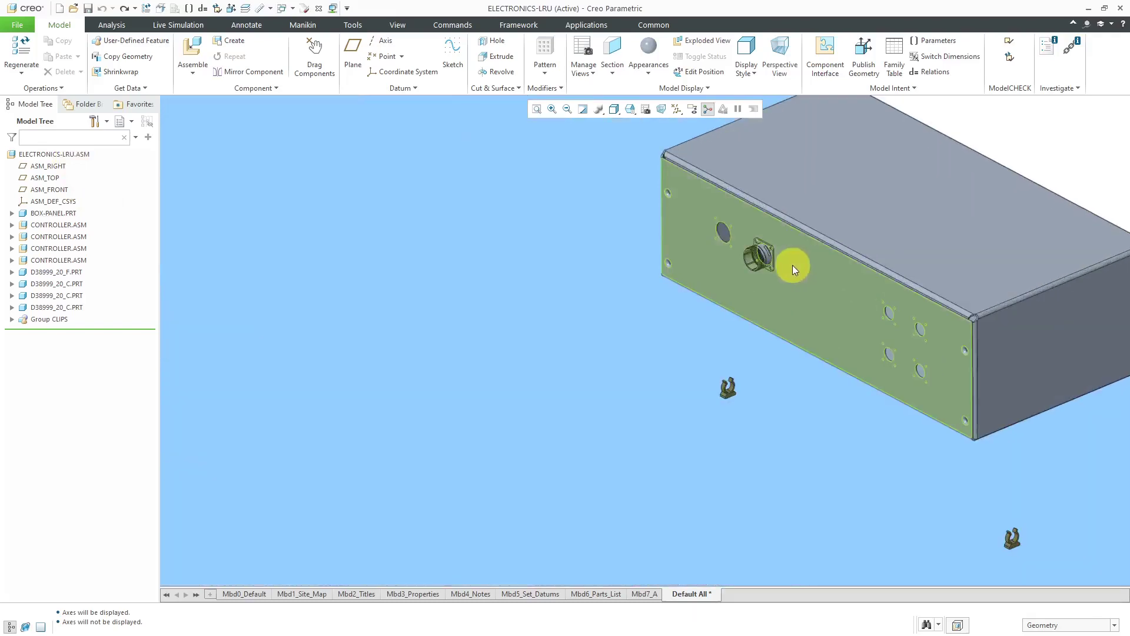
scroll(782, 272, "down", 10)
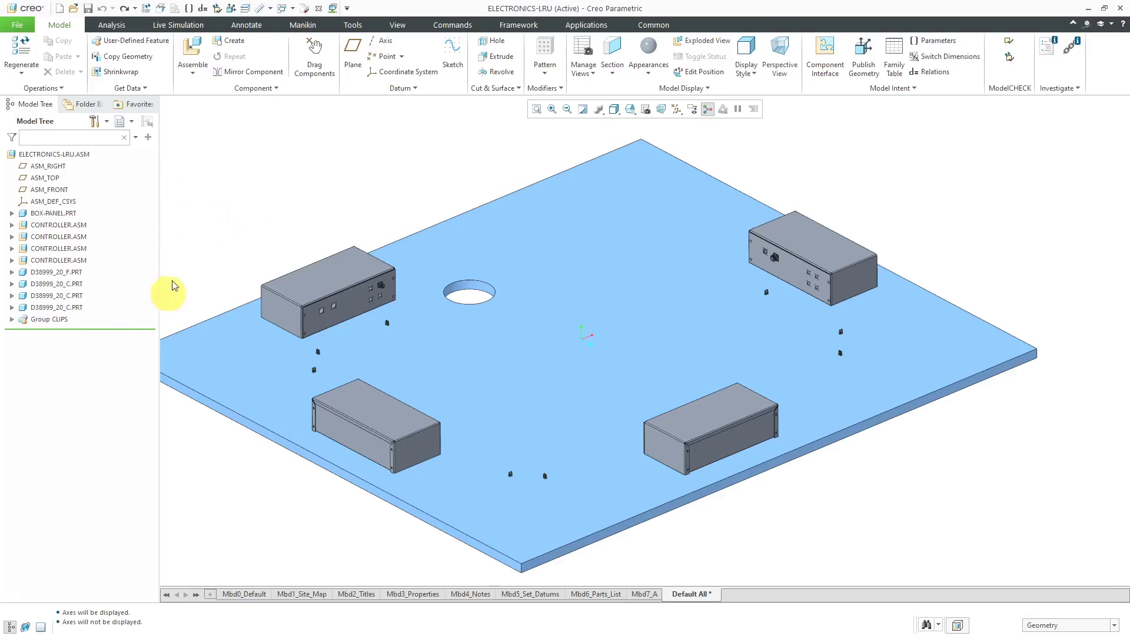
Start creating a standard subassembly component named electronics-lru-harness in the top-level assembly
left_click(237, 41)
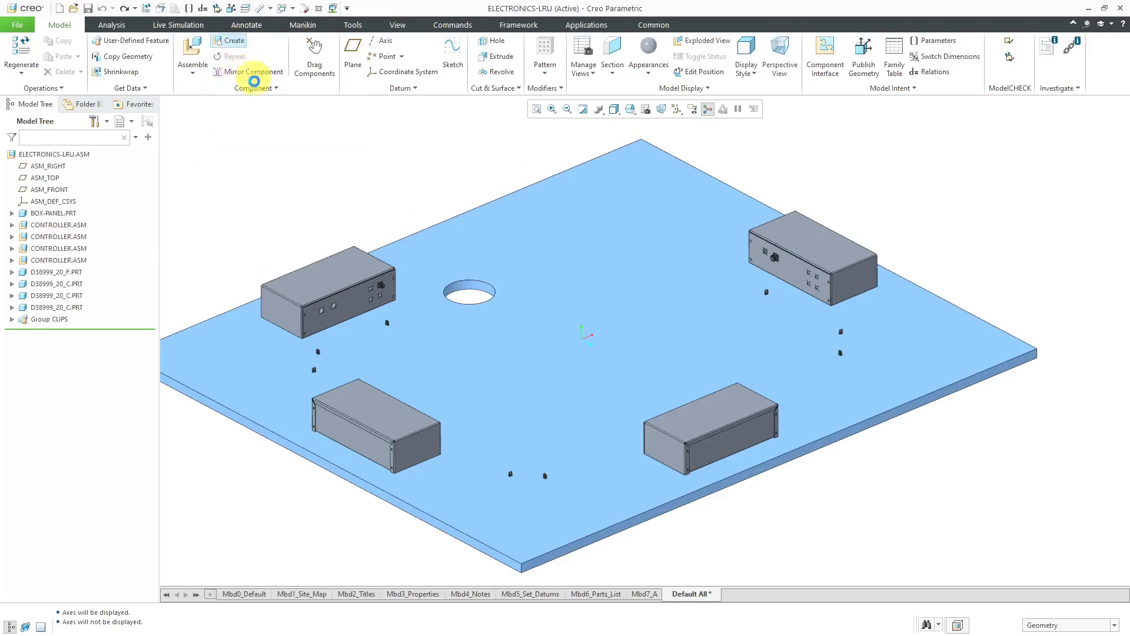
left_click_drag(1024, 327, 462, 158)
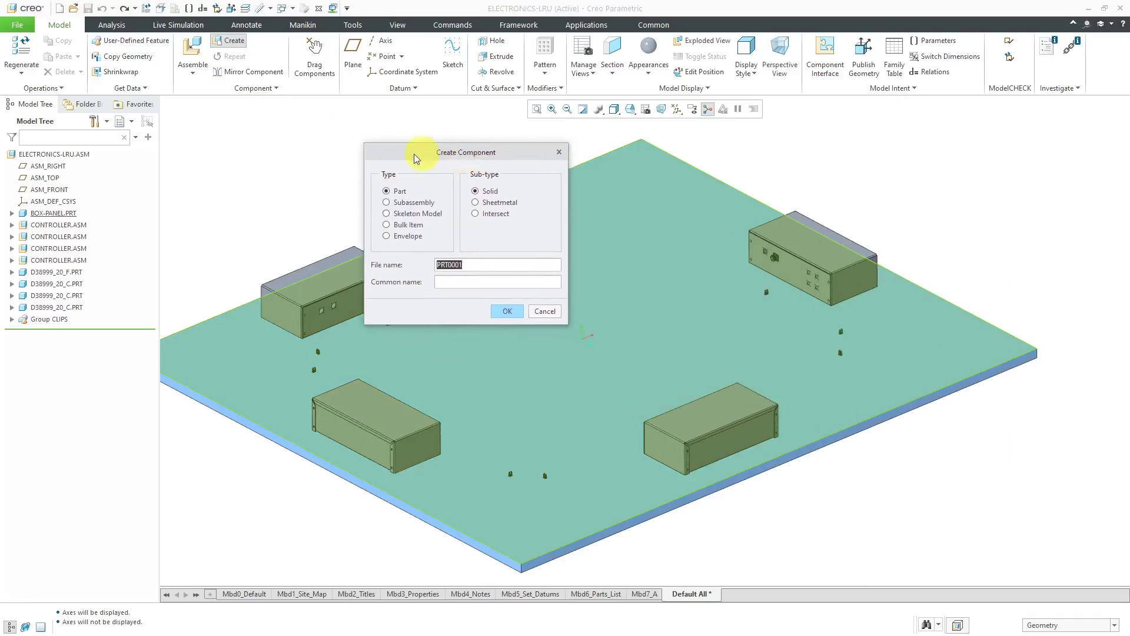
left_click(404, 203)
type("electronics-lru-harness")
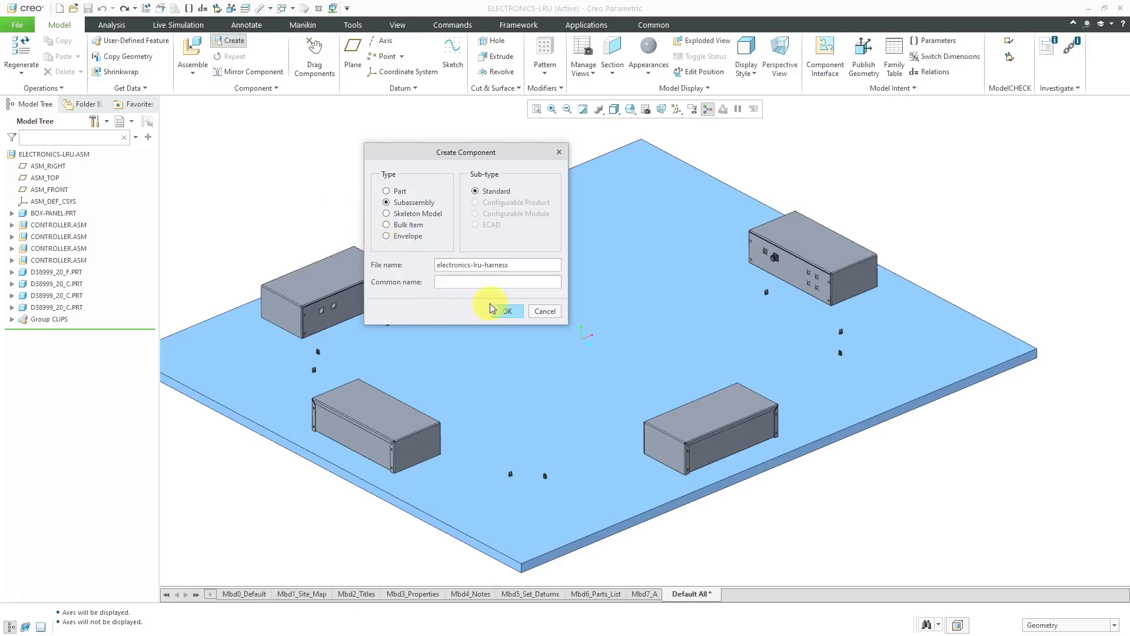
left_click(502, 312)
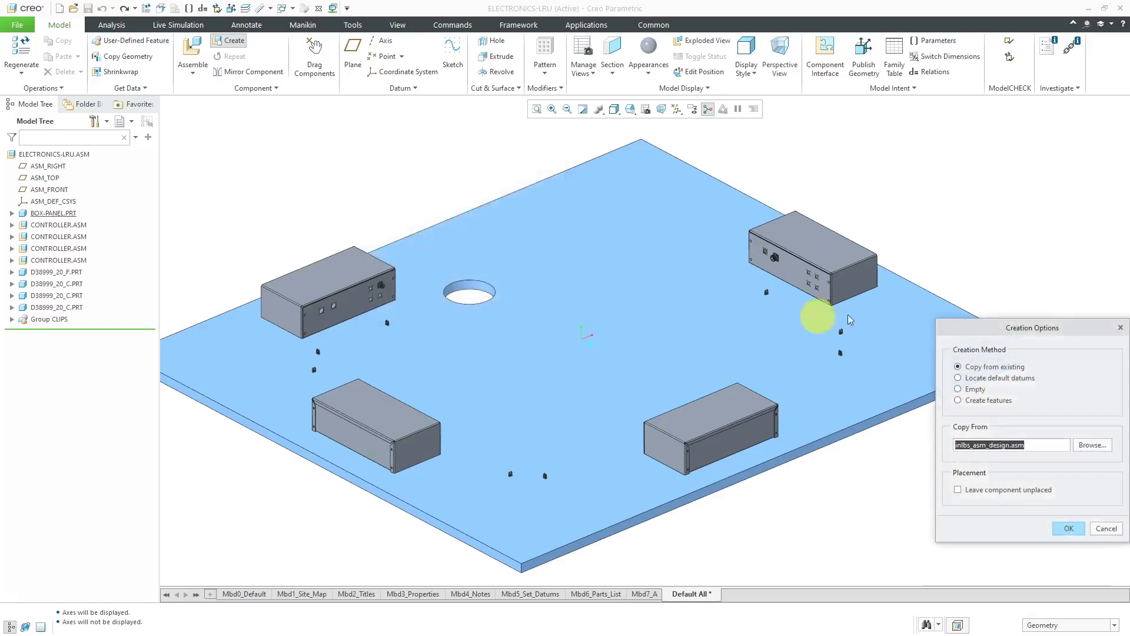
Create the harness subassembly by copying from the existing template mcae_assy_std.asm
left_click_drag(1019, 323, 481, 185)
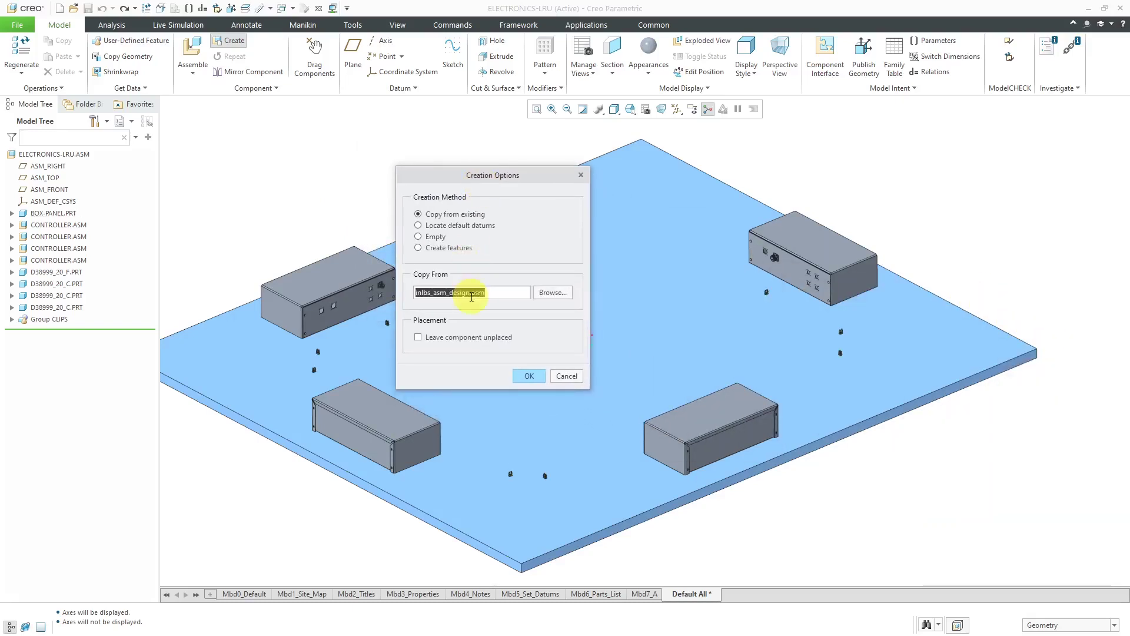
left_click(556, 294)
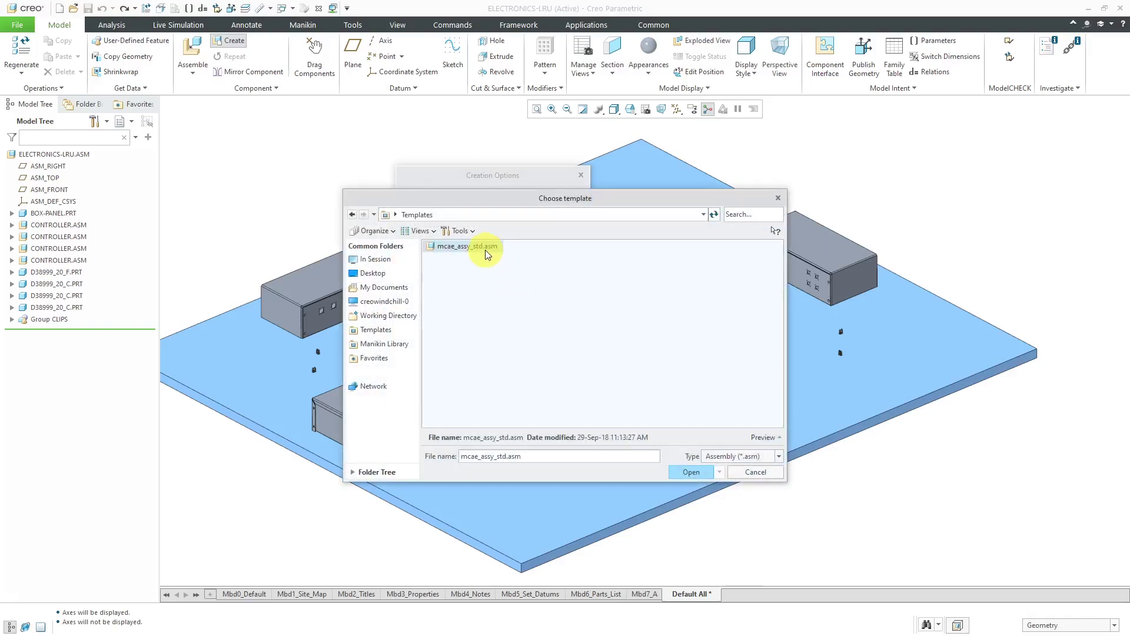
double_click(486, 250)
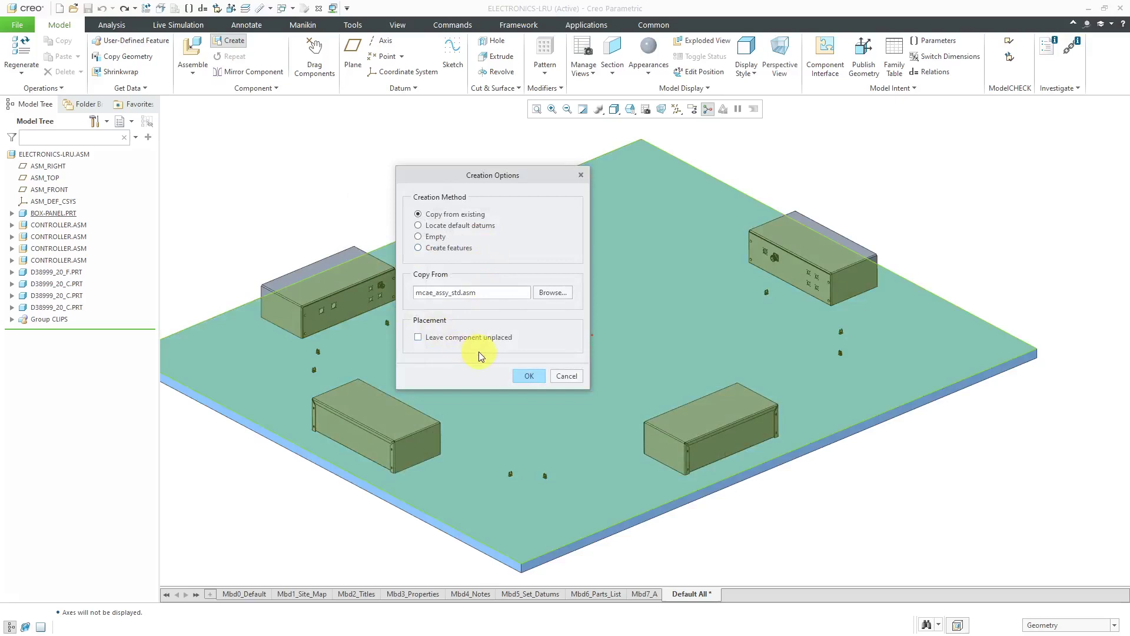
left_click(530, 376)
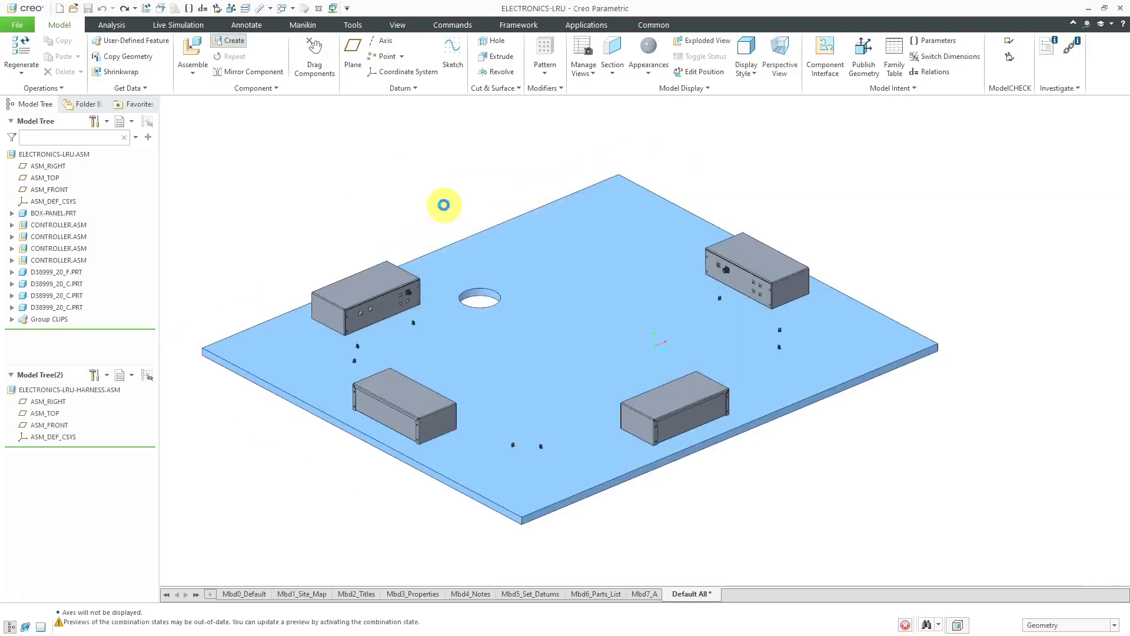
Place the new harness subassembly with a default constraint and accept the component placement
right_click(328, 181)
left_click(375, 305)
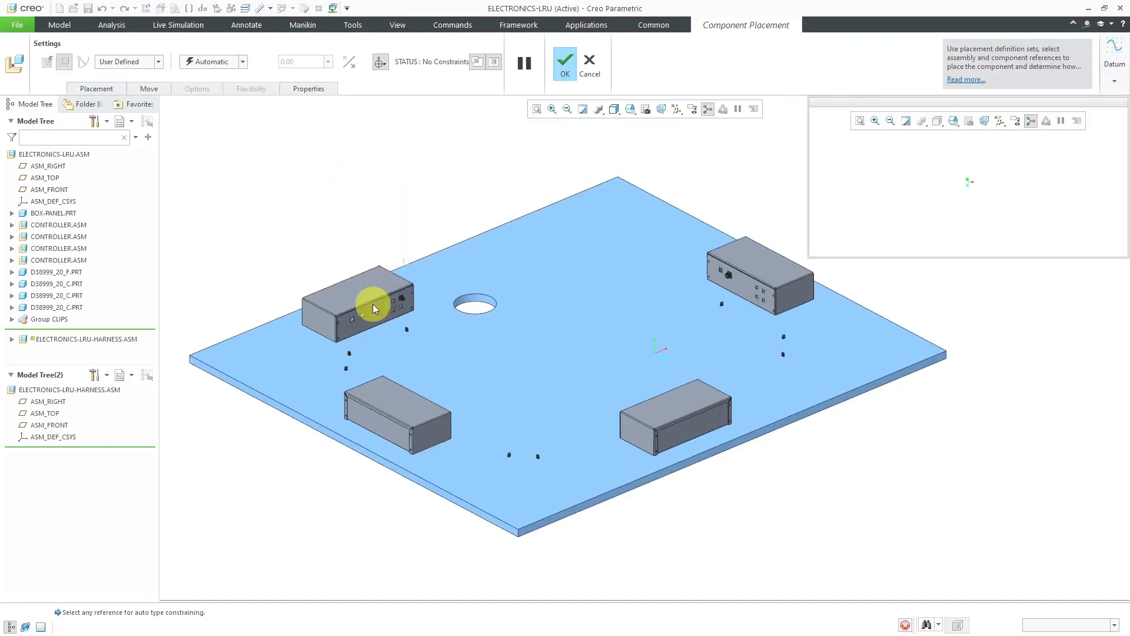
left_click(571, 66)
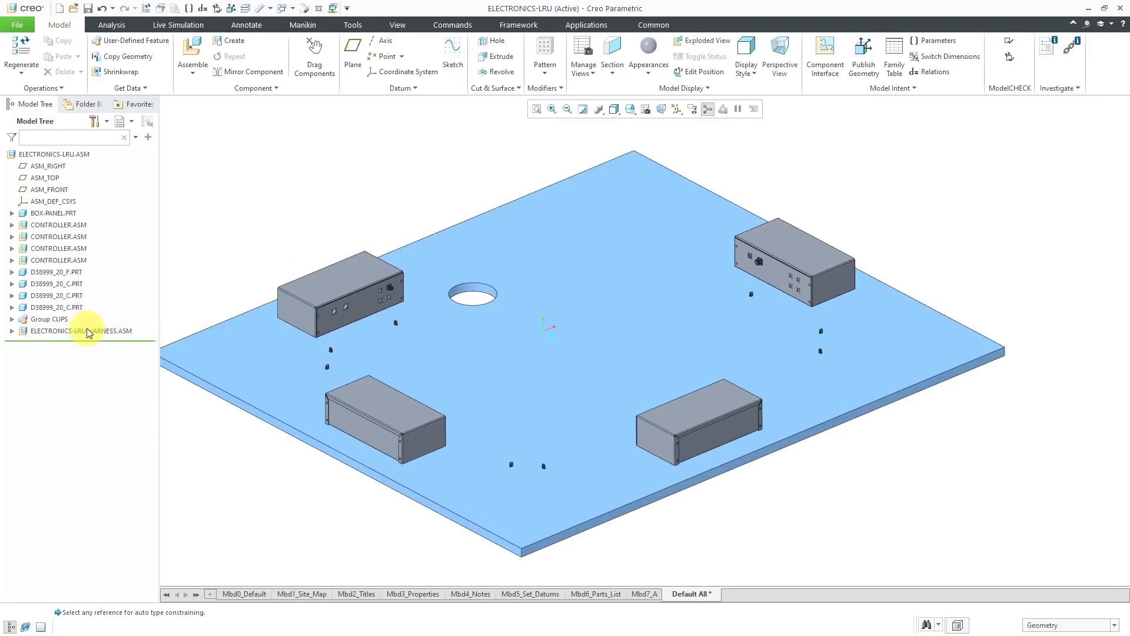
Expand the contents of ELECTRONICS-LRU-HARNESS.ASM and make it the active subassembly
left_click(11, 331)
left_click(81, 331)
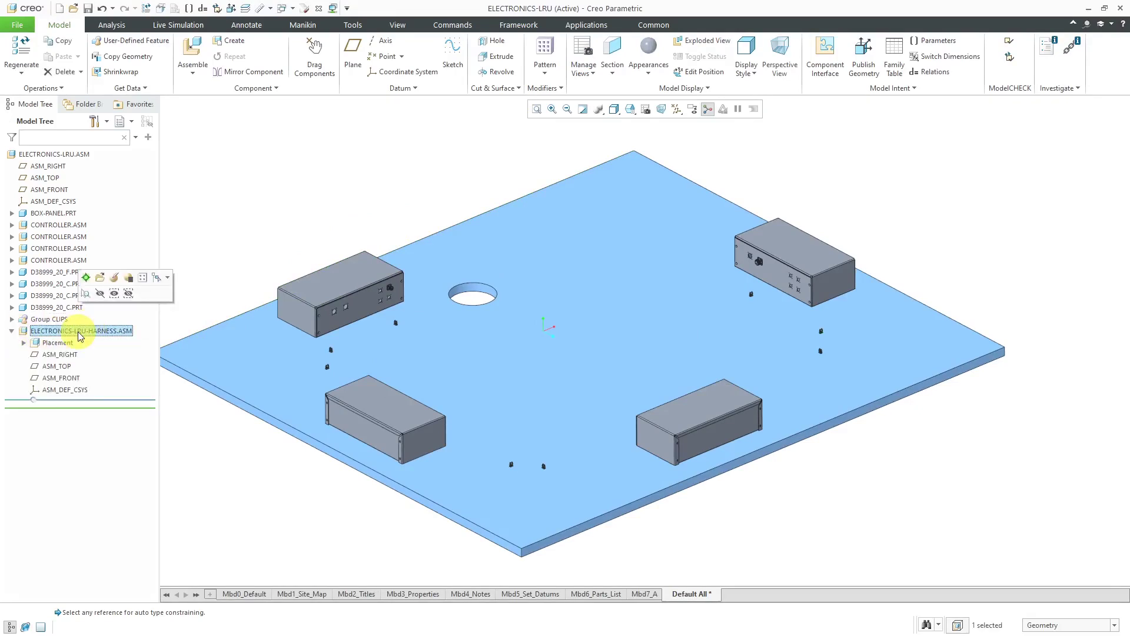
left_click(86, 277)
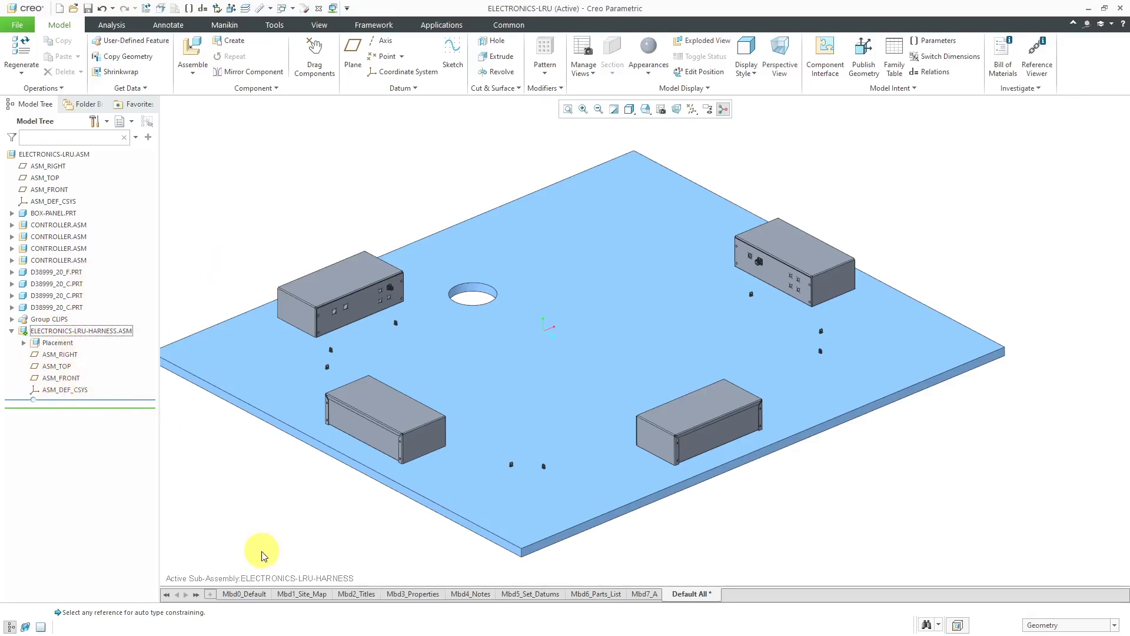
Create a standard skeleton model in the active harness subassembly, keeping the suggested file name and copying from mcae_part_std.prt
left_click(229, 40)
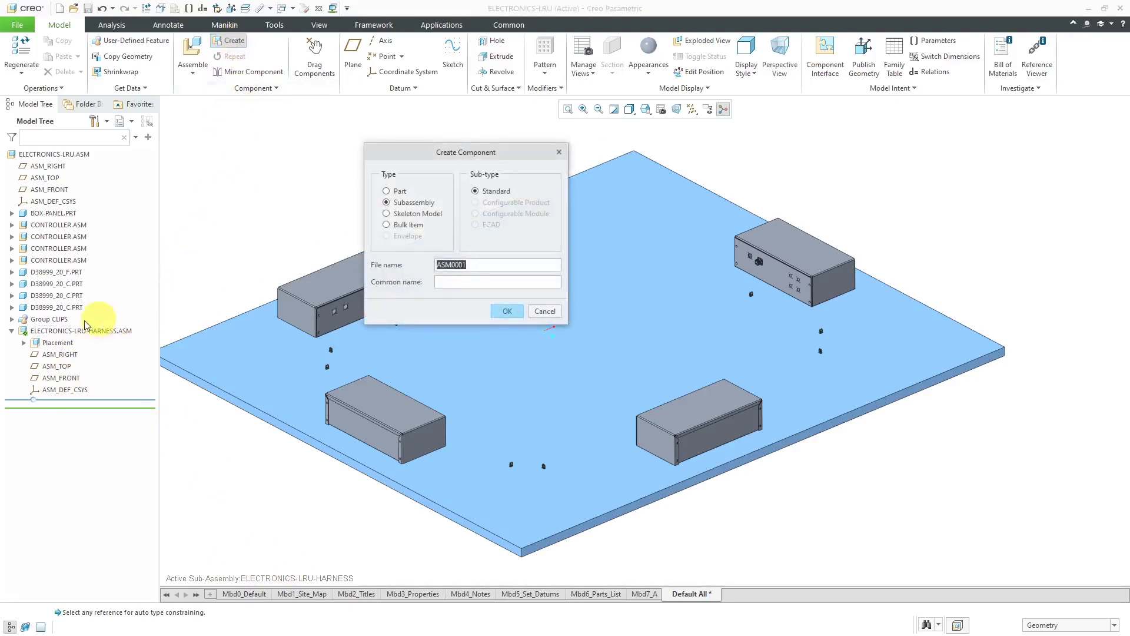
left_click(414, 215)
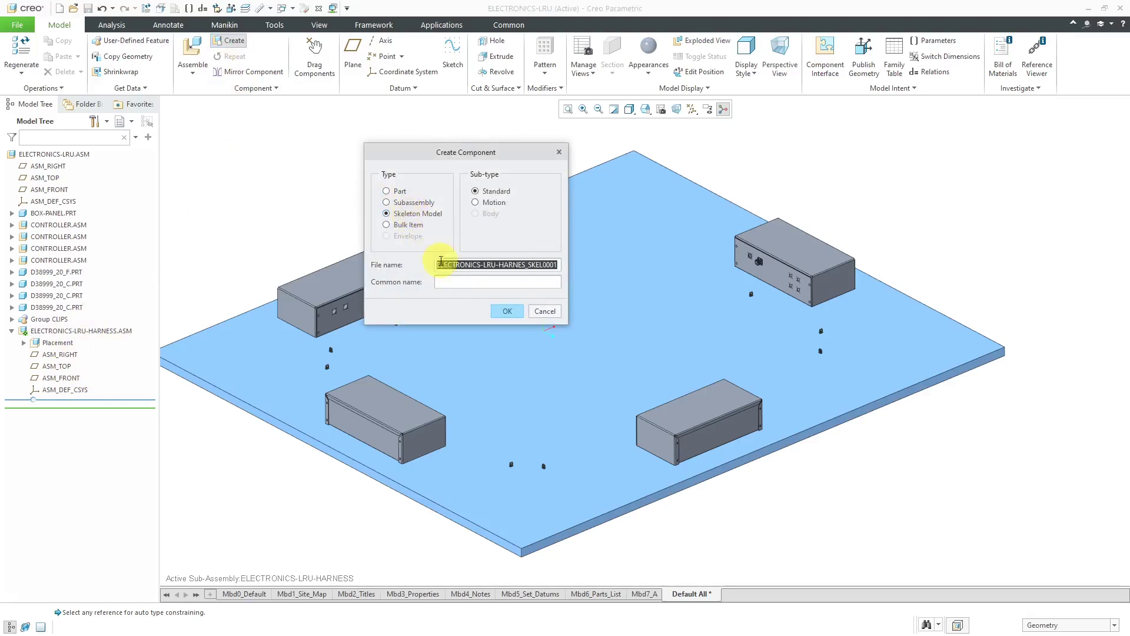
left_click(506, 311)
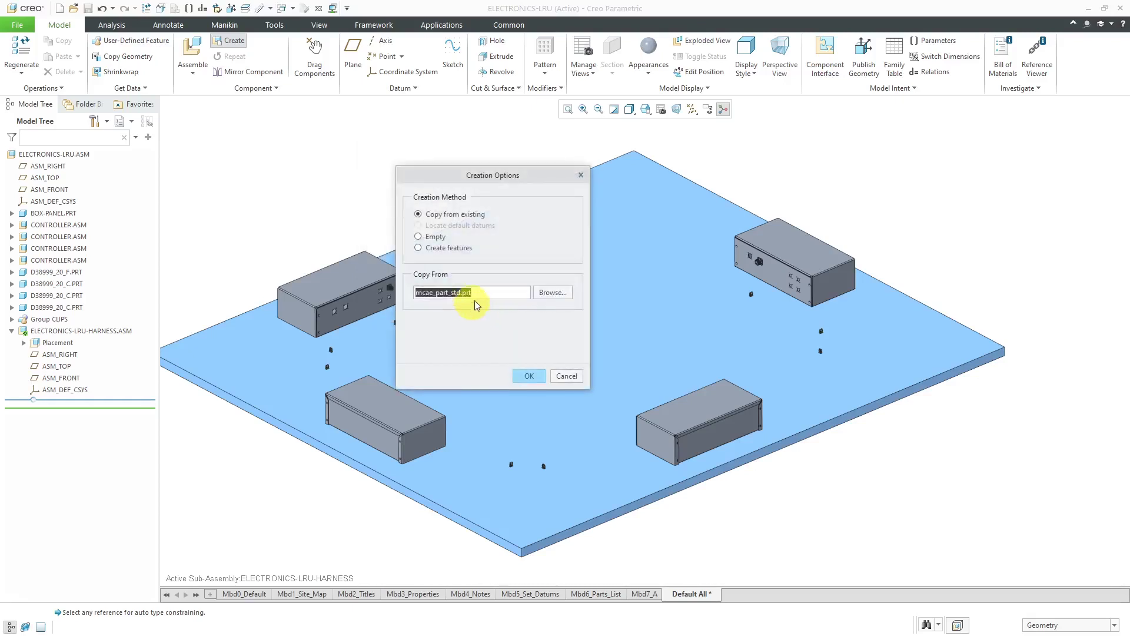
left_click(524, 373)
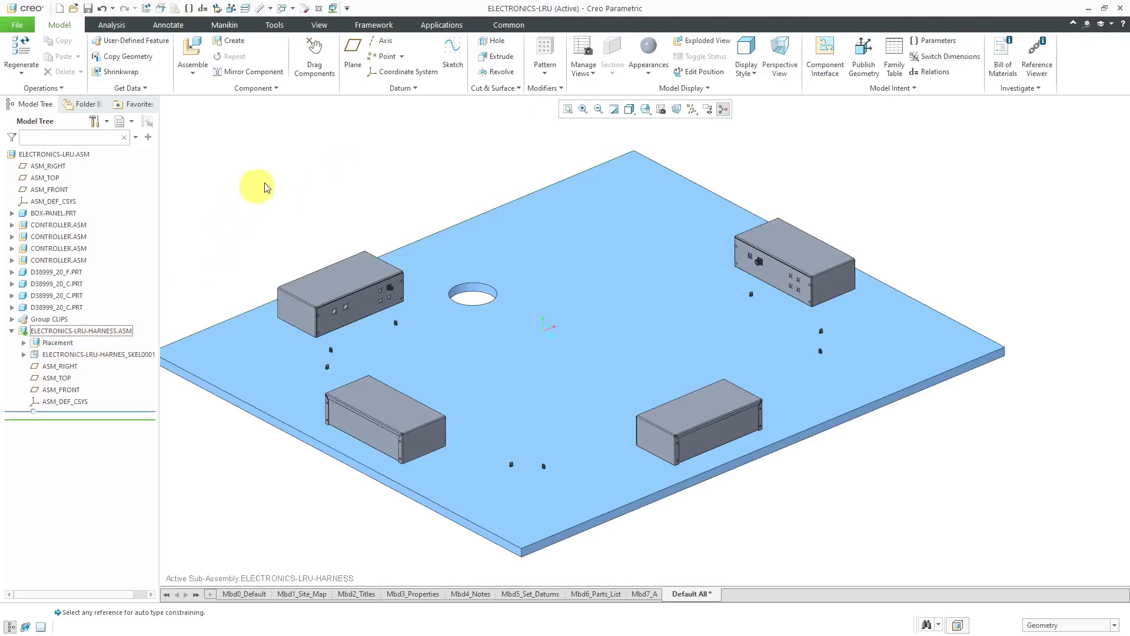
Turn on the display of datum axes and inspect the clips near the controller box for axes
left_click(693, 110)
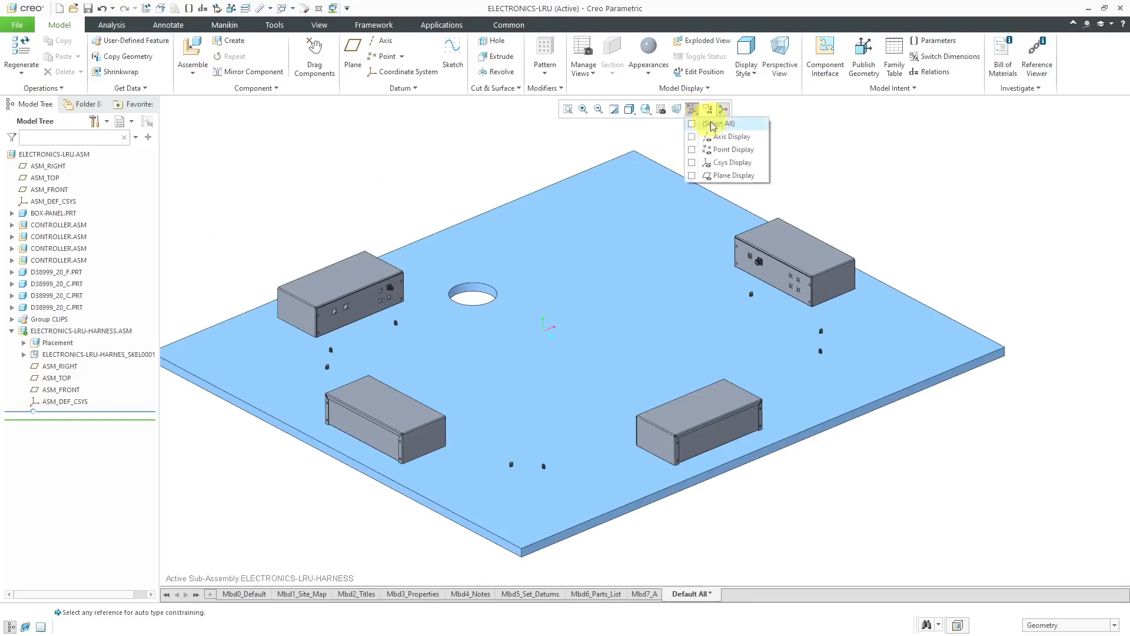
left_click(725, 136)
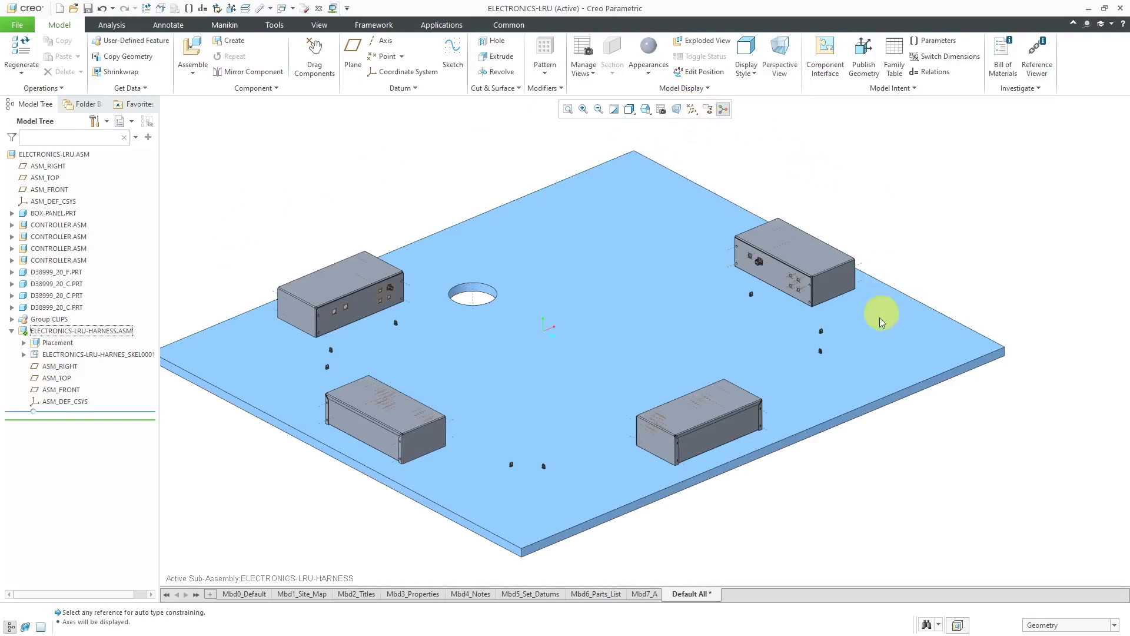
scroll(813, 307, "up", 8)
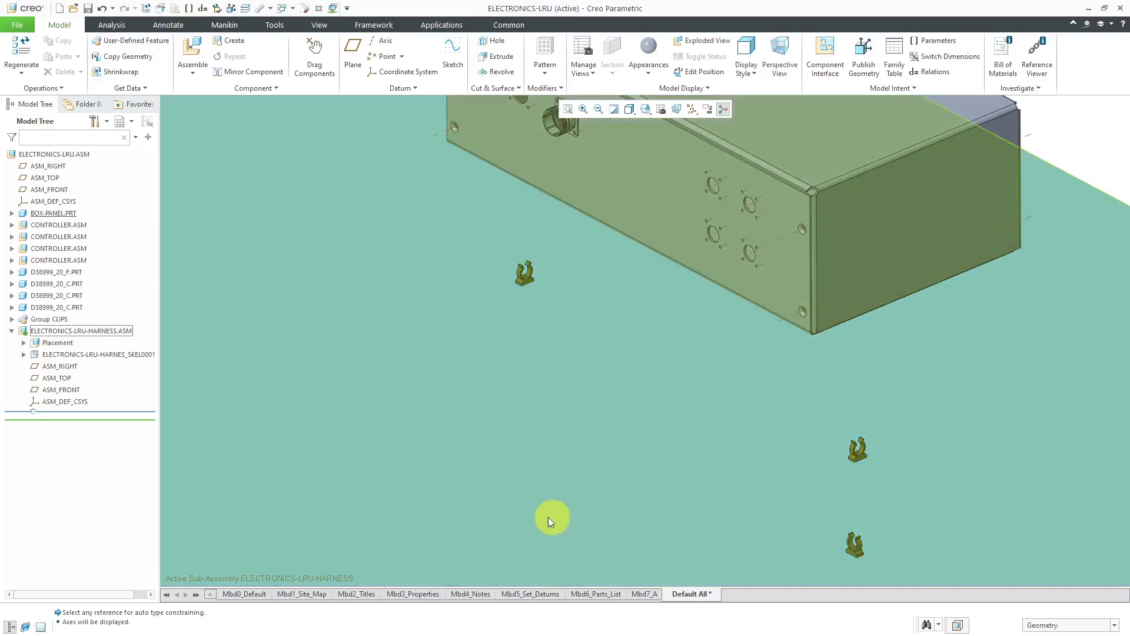
scroll(574, 521, "down", 5)
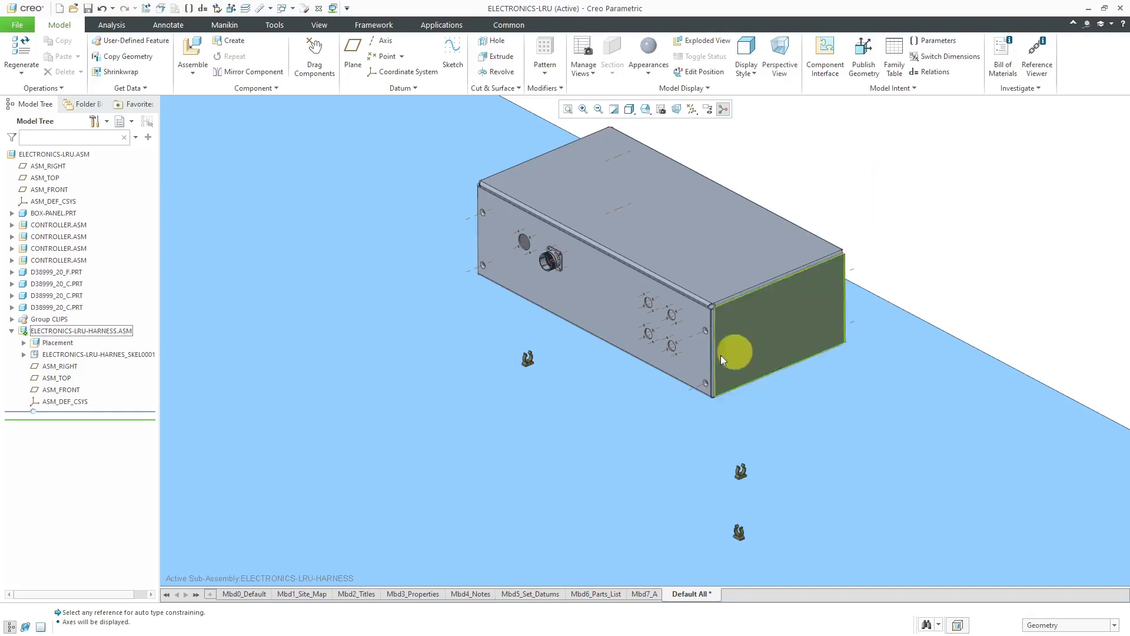
scroll(500, 364, "up", 5)
scroll(556, 375, "down", 5)
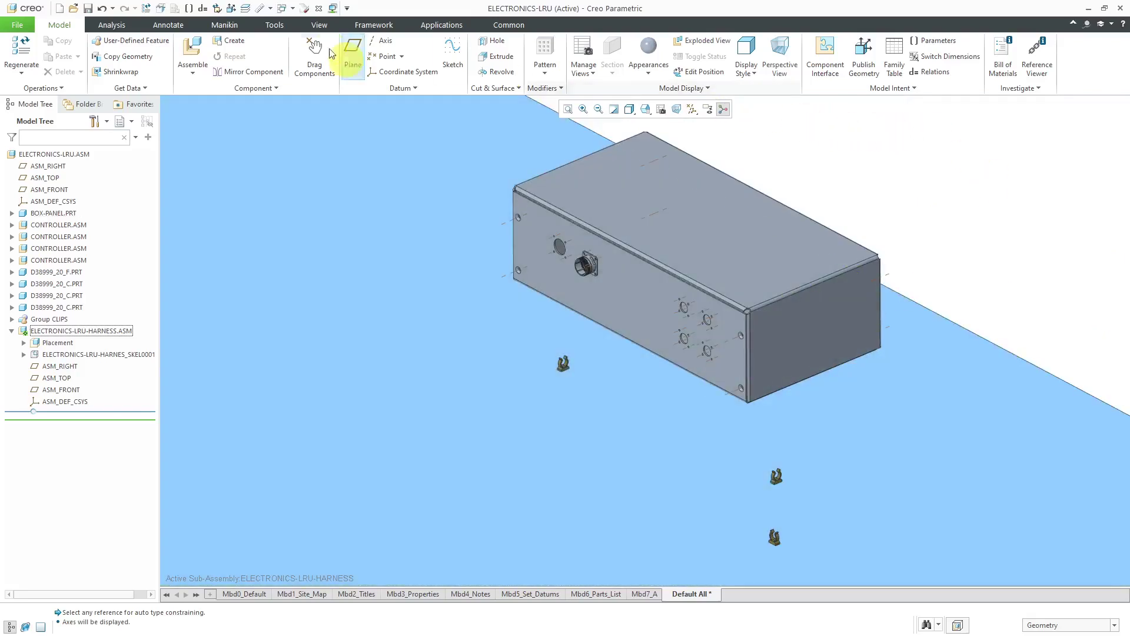
Open the layer tree and list the layers of the C_CLIP.PRT clip in front of the controller's connector face
left_click(246, 12)
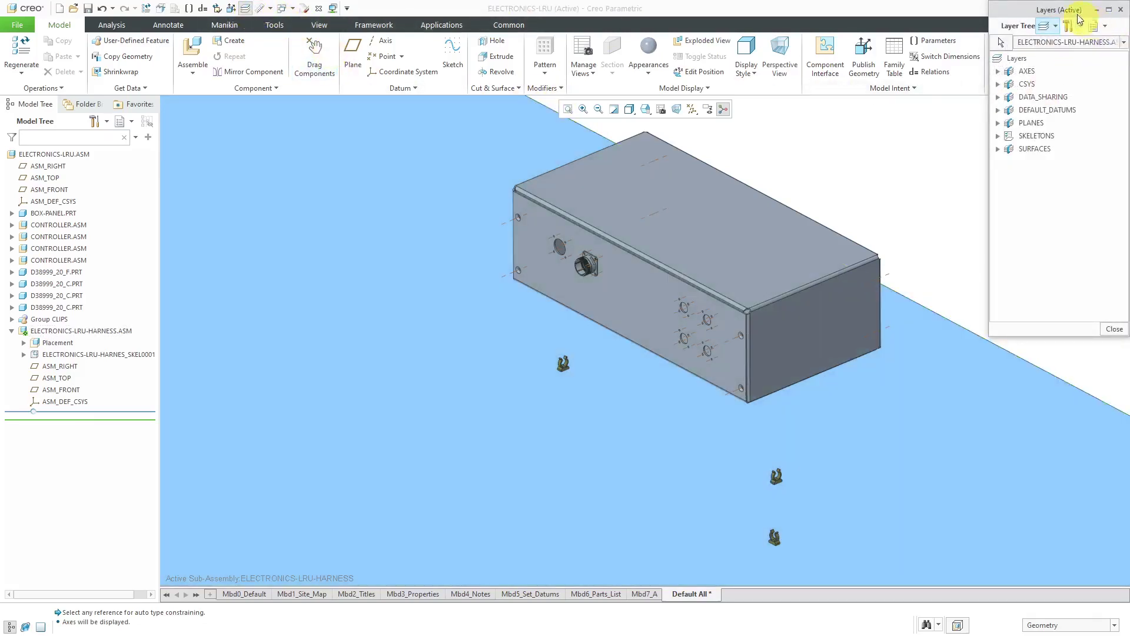
left_click_drag(1061, 12, 1027, 120)
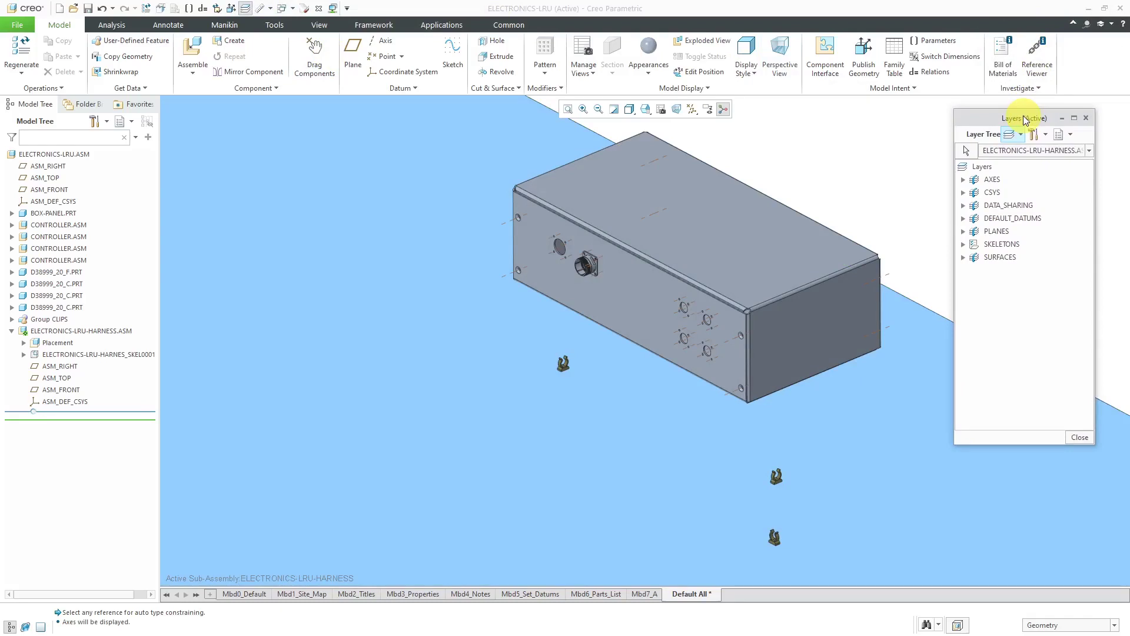
left_click(321, 26)
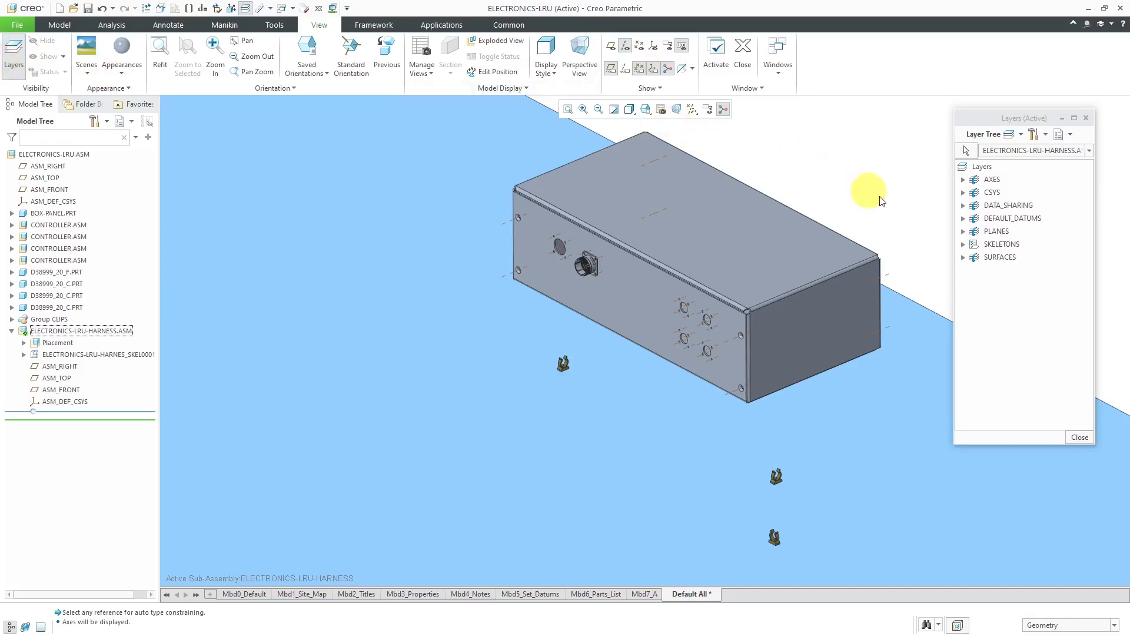
left_click(966, 150)
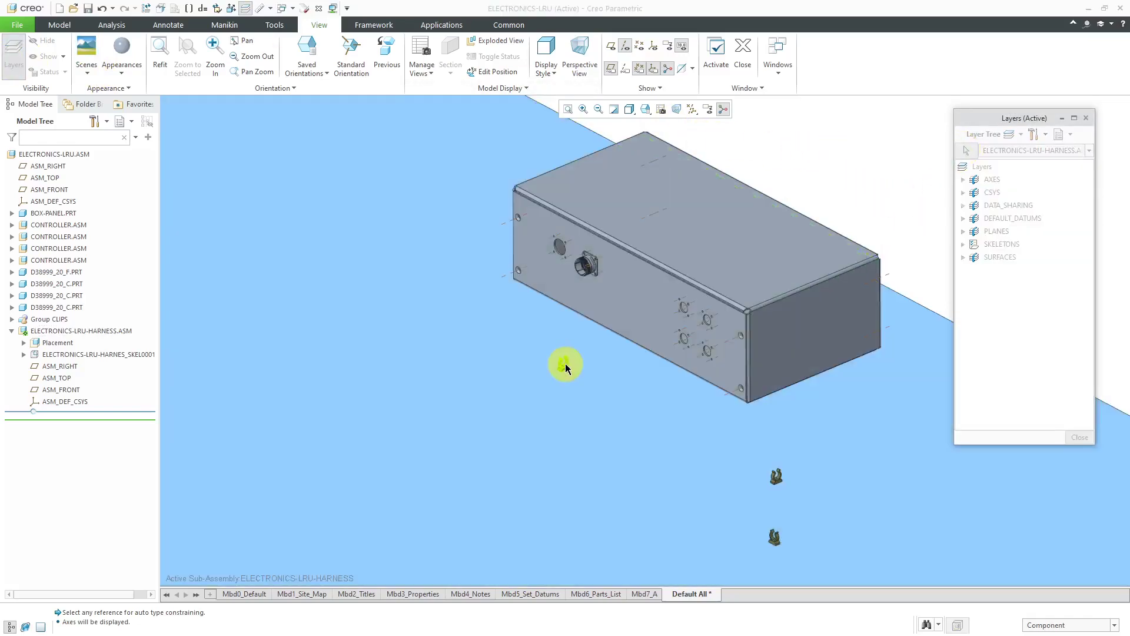
left_click(563, 364)
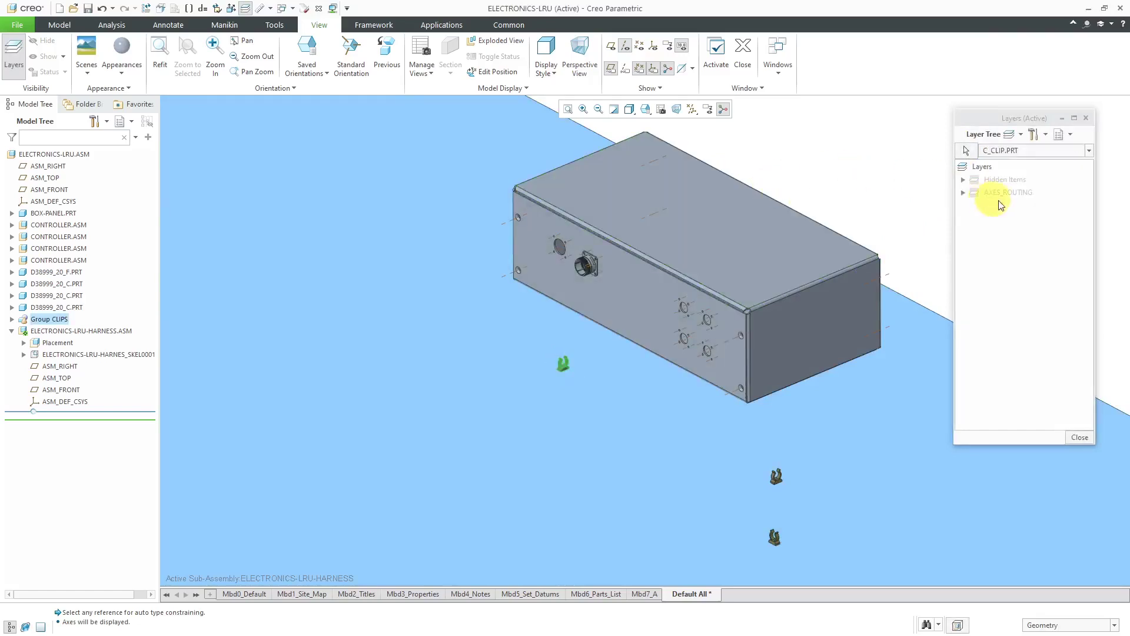
Show the AXES_ROUTING layer of C_CLIP.PRT, check the clip's axis, and close the layers window
right_click(1012, 192)
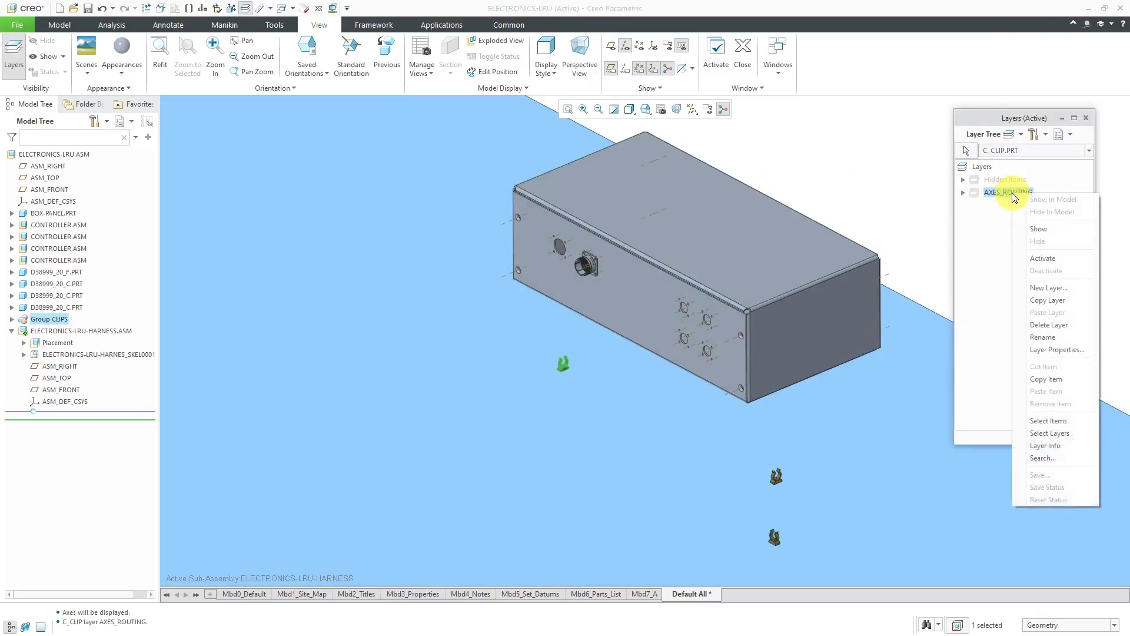
left_click(1037, 227)
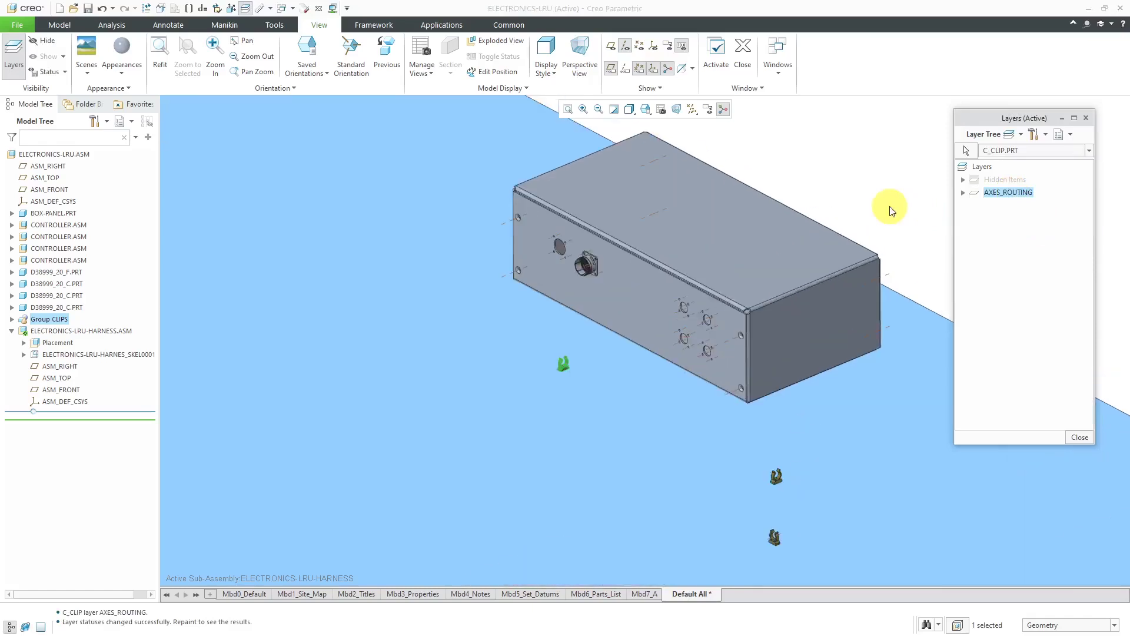
scroll(615, 352, "up", 5)
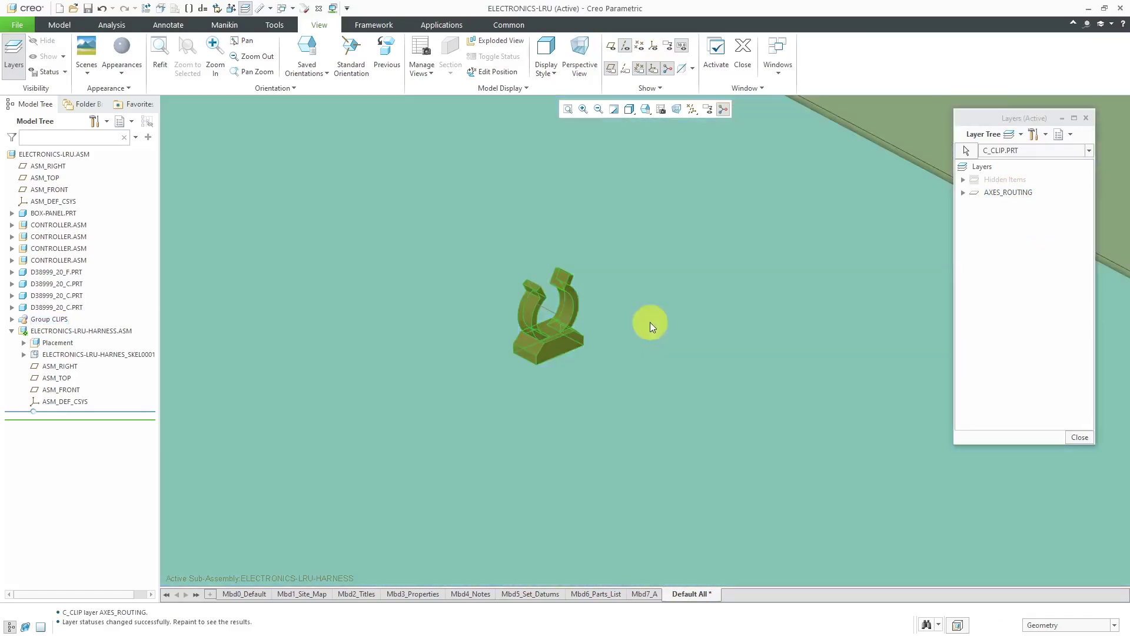
scroll(490, 373, "down", 3)
scroll(490, 374, "down", 4)
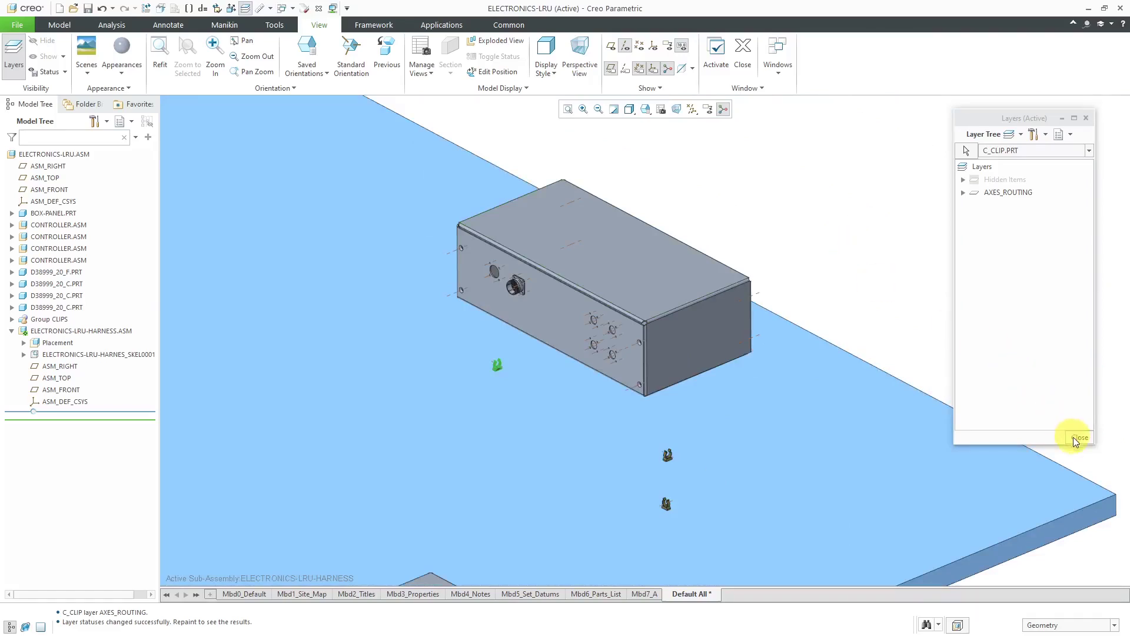
left_click(1063, 413)
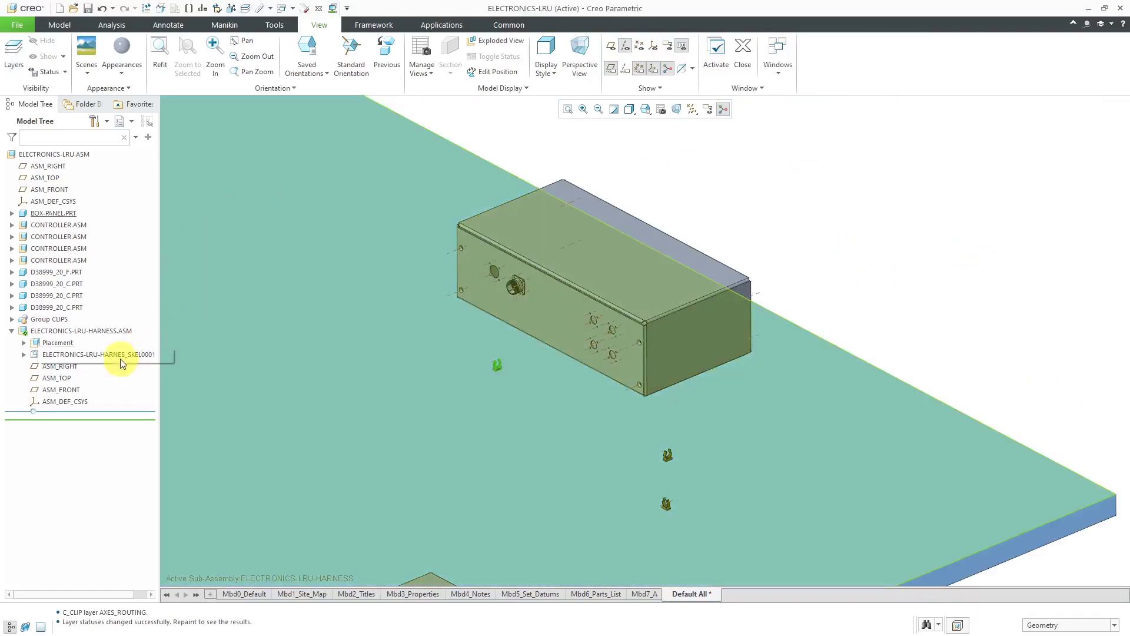
Activate the skeleton model inside the harness subassembly
left_click(119, 355)
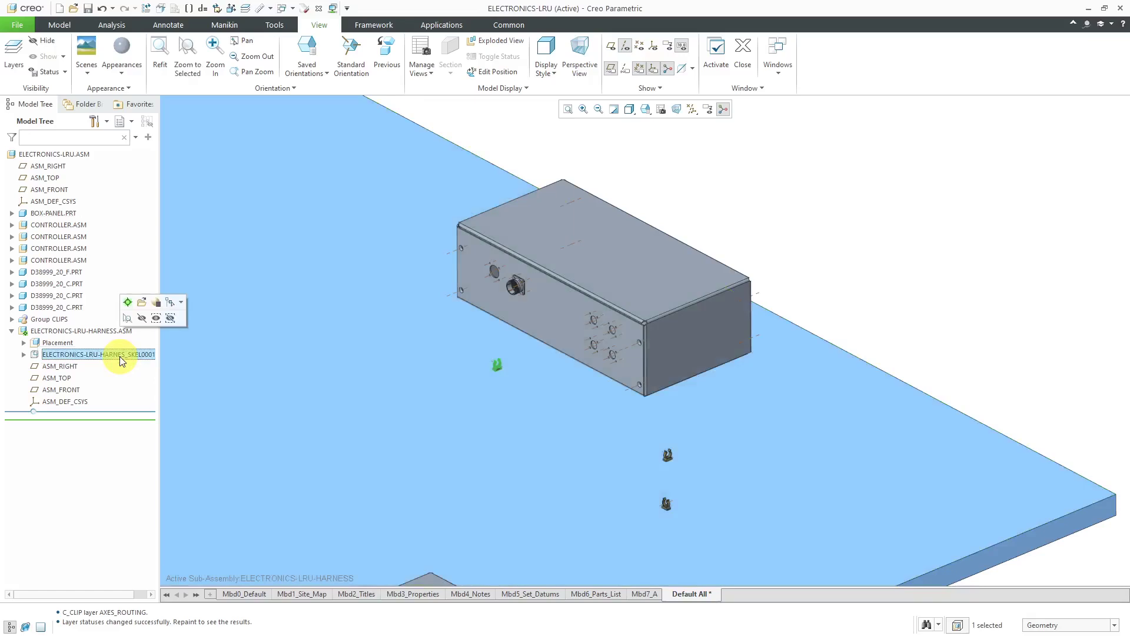
left_click(127, 303)
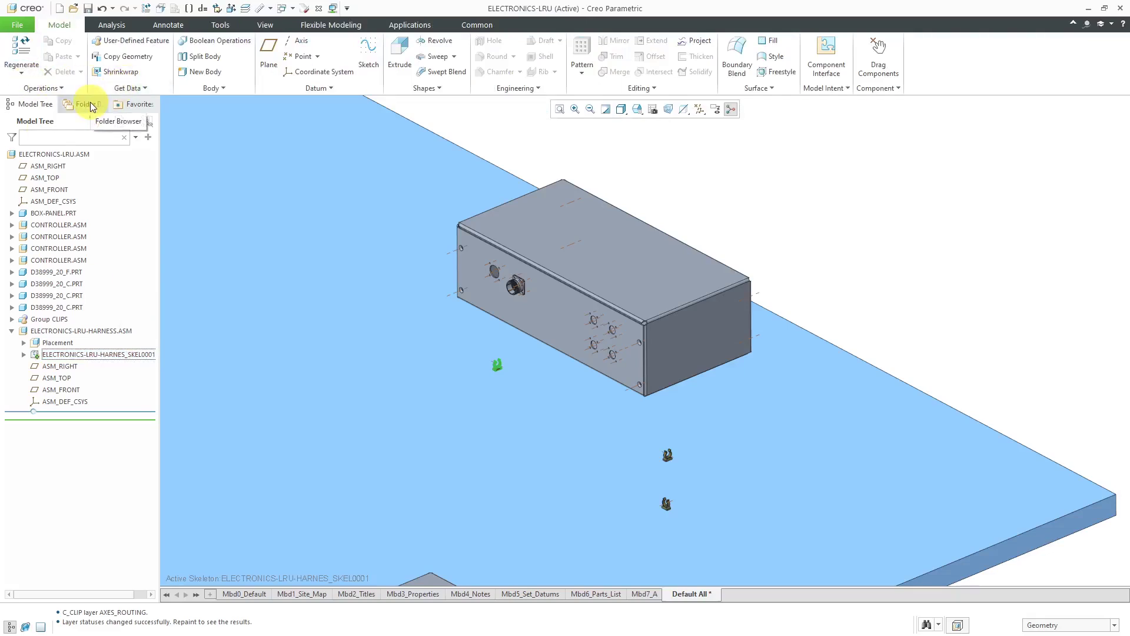
Start a Shrinkwrap feature in the skeleton with the Autocollect all solid surfaces subset, declining to exclude internal components, and inspect its references
left_click(117, 73)
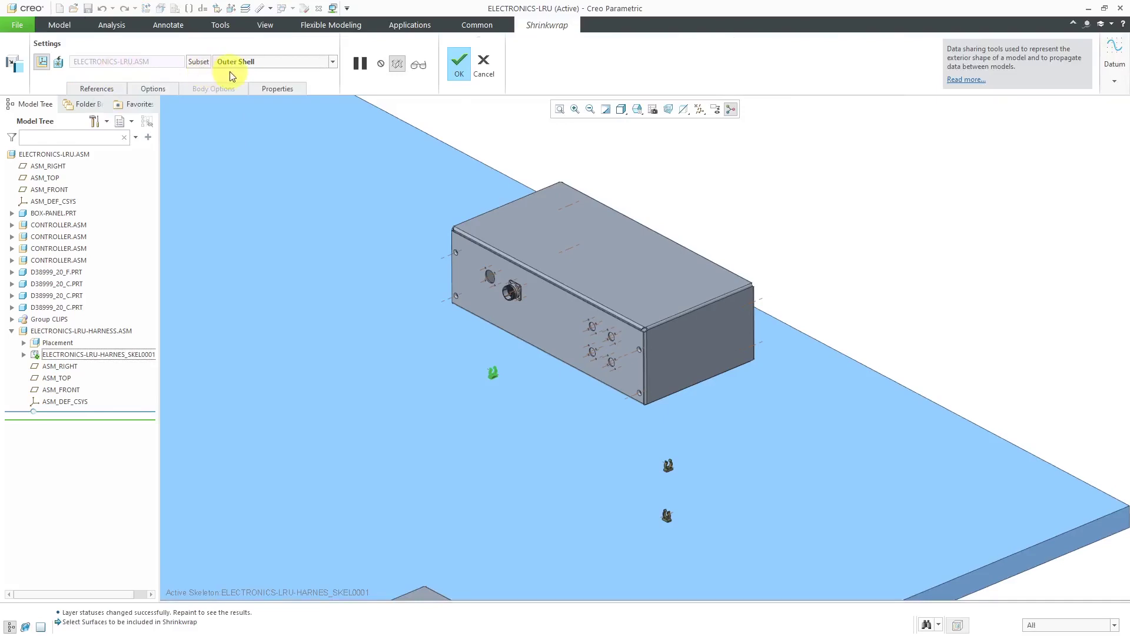
left_click(276, 65)
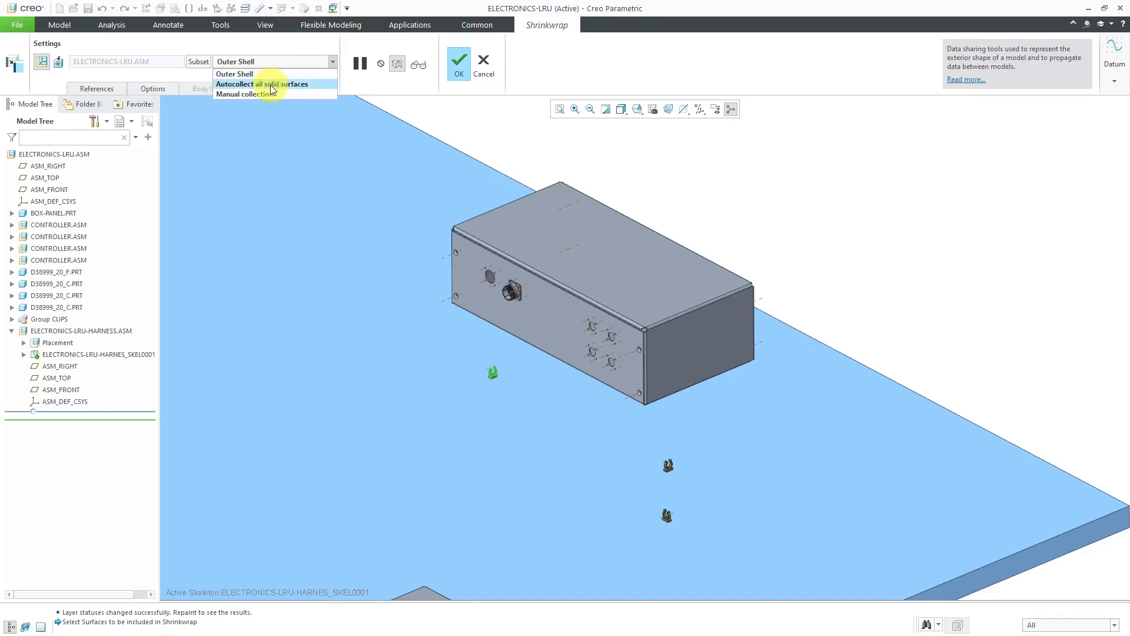
left_click(270, 84)
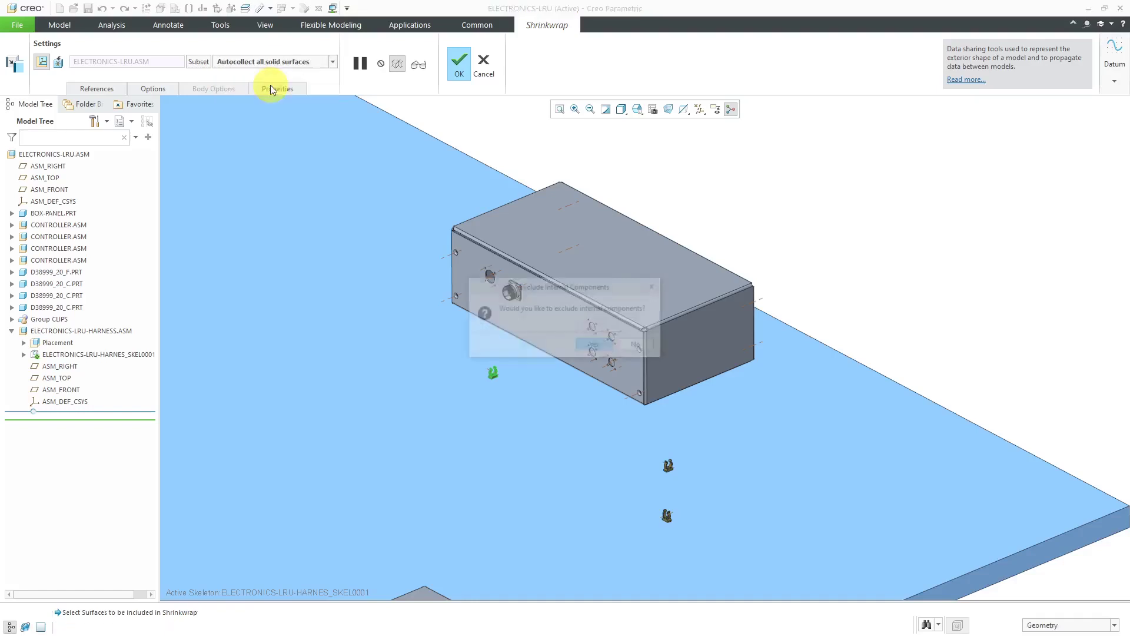
left_click(639, 346)
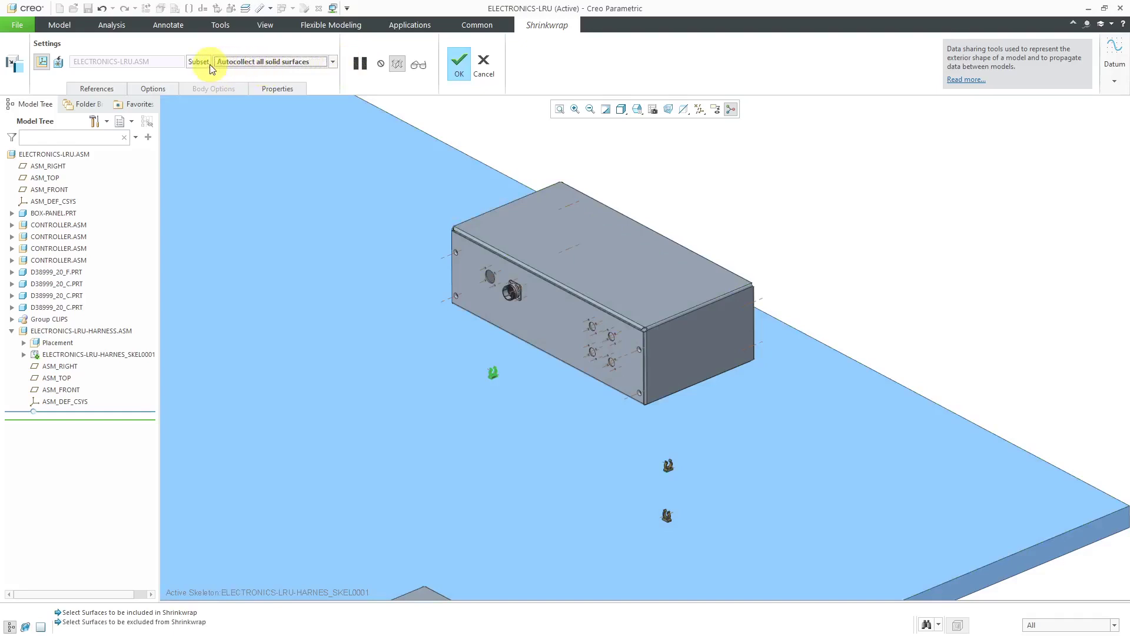
left_click(112, 90)
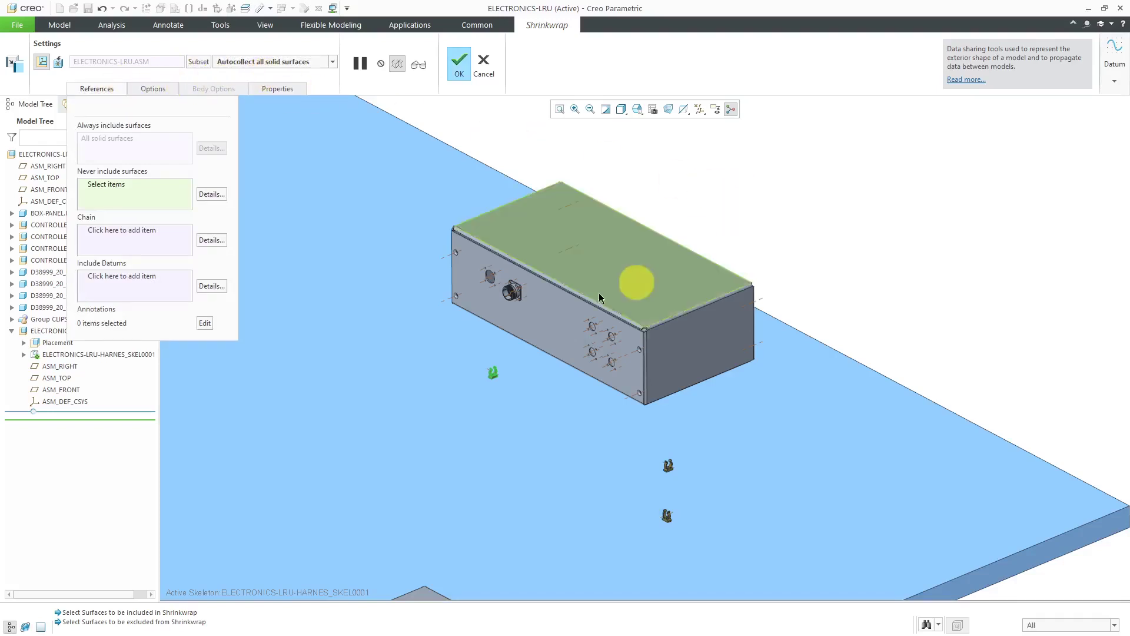
scroll(514, 272, "up", 3)
scroll(513, 272, "up", 5)
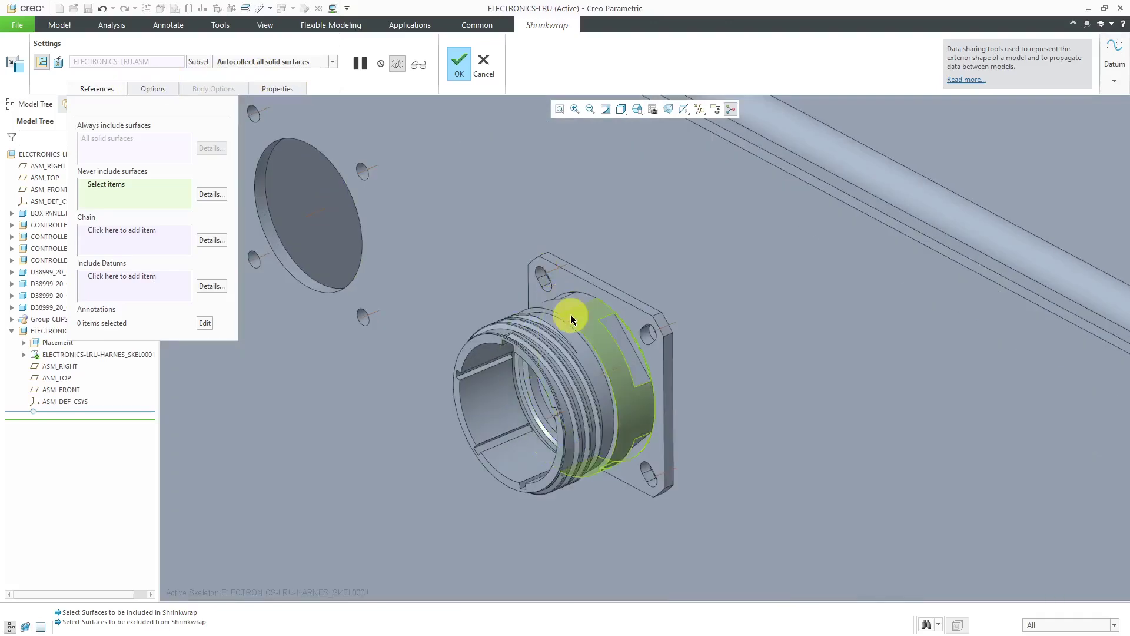
scroll(556, 298, "down", 8)
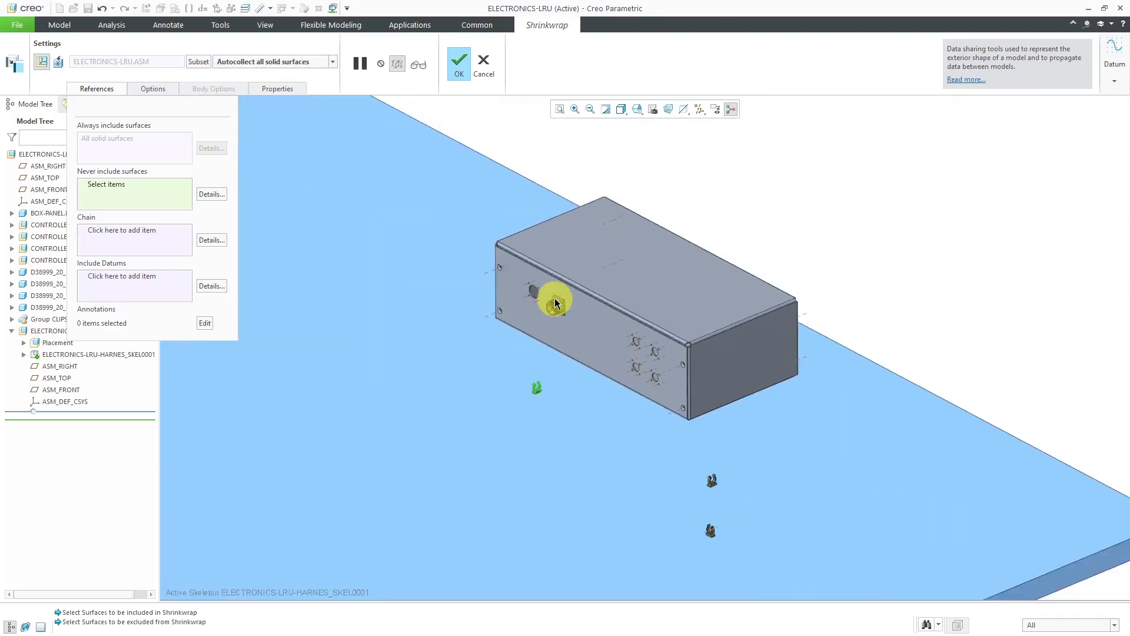
In the shrinkwrap component subset, set D38999_20_F.PRT and the three D38999_20_C.PRT connectors to Consider
left_click(197, 61)
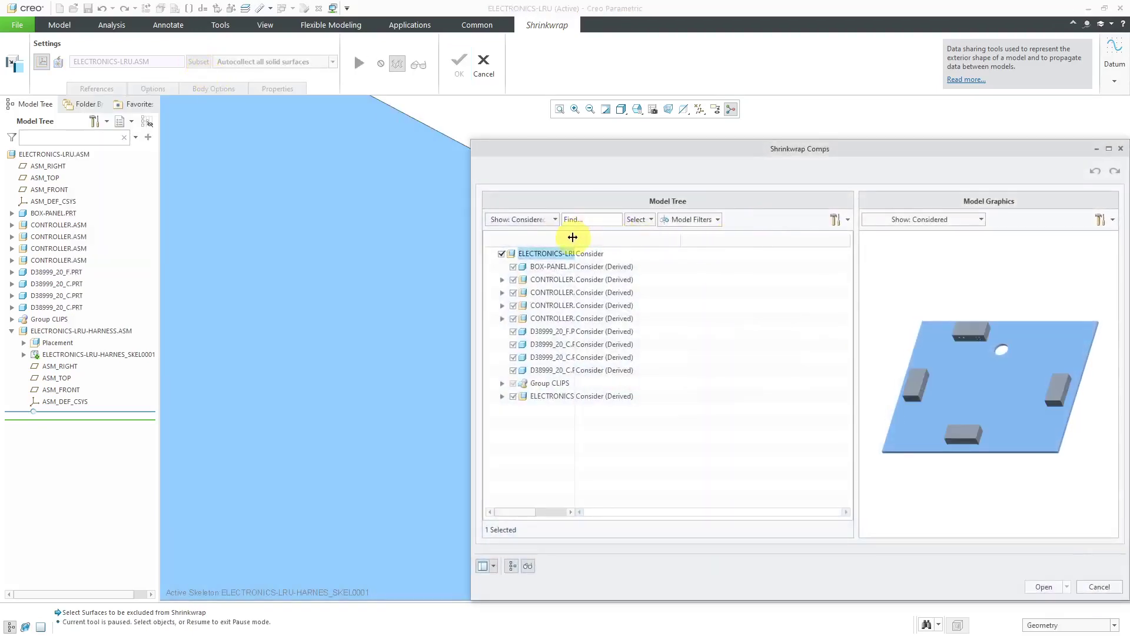
left_click_drag(573, 238, 618, 229)
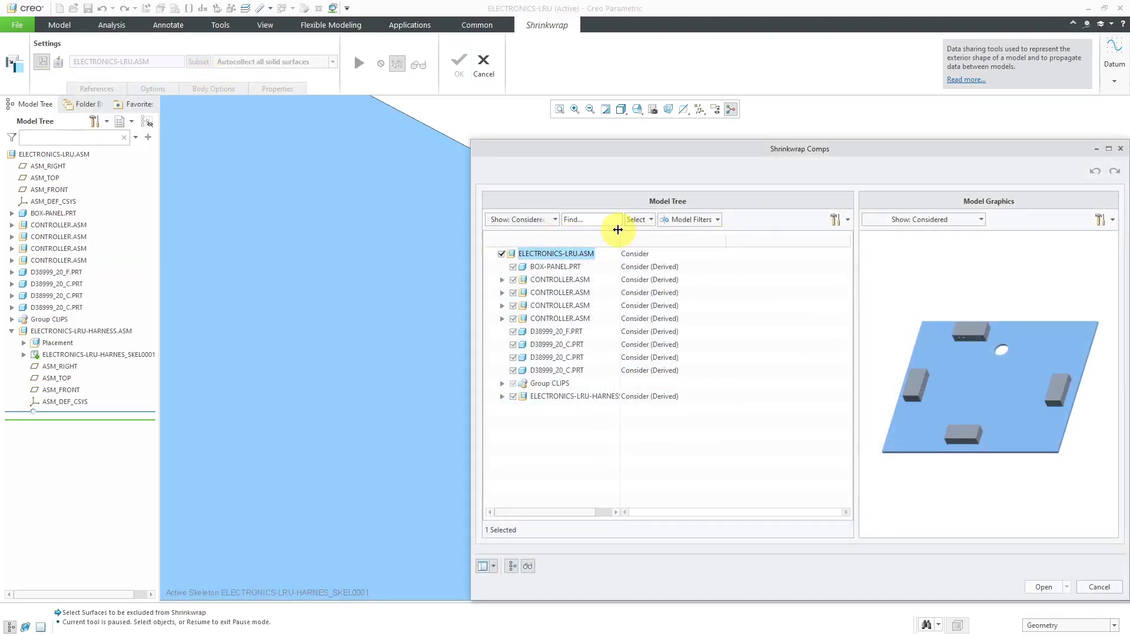
left_click(653, 333)
left_click(722, 332)
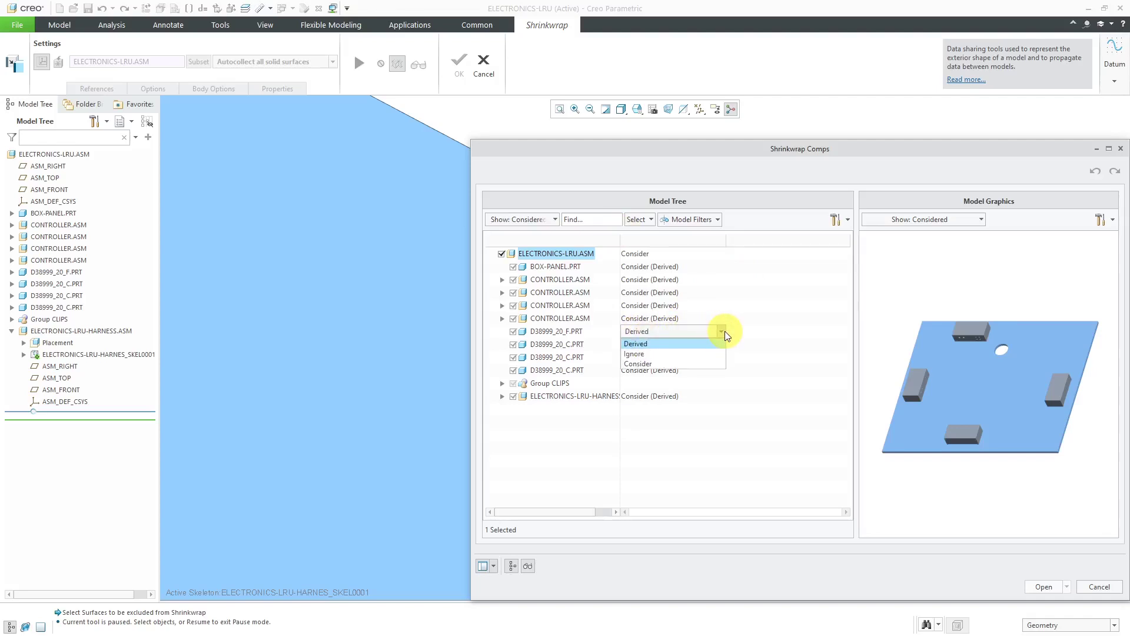
left_click(710, 364)
left_click(665, 346)
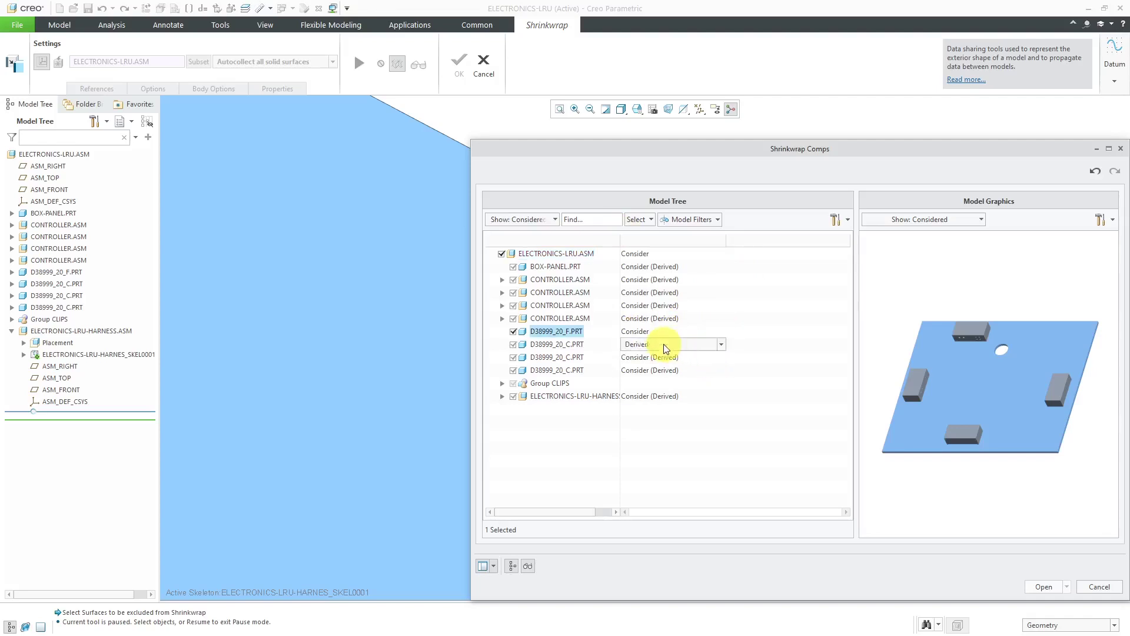
left_click(693, 347)
left_click(683, 377)
left_click(669, 357)
left_click(664, 359)
left_click(663, 391)
left_click(664, 371)
left_click(661, 371)
left_click(651, 403)
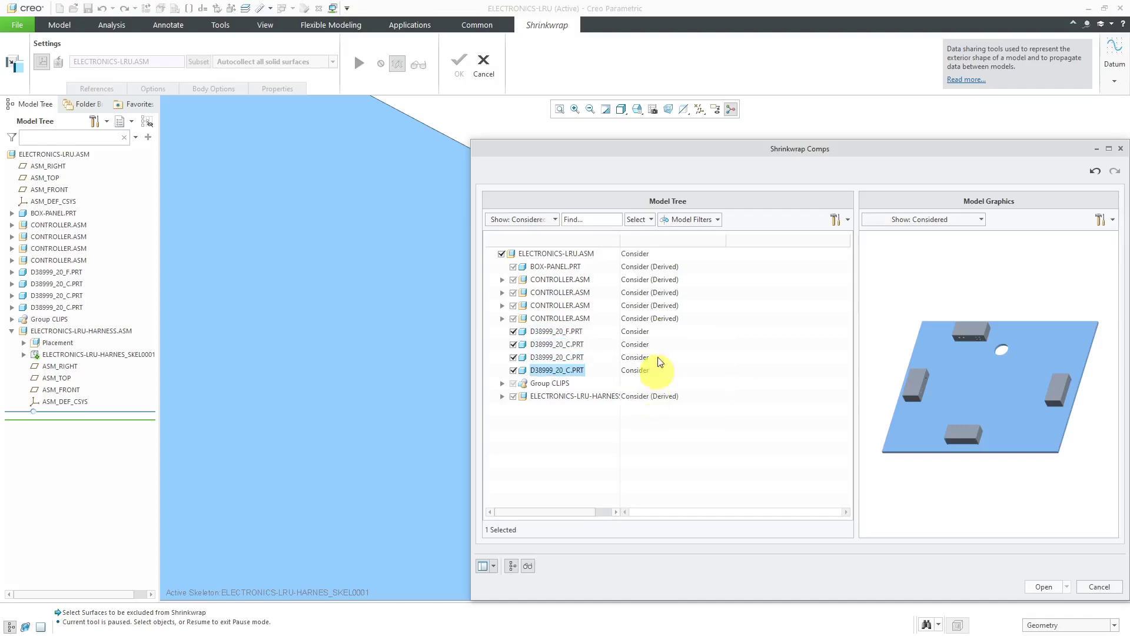
Set the top-level ELECTRONICS-LRU.ASM to Ignore in the shrinkwrap component subset and accept the selection
left_click(639, 254)
left_click(640, 255)
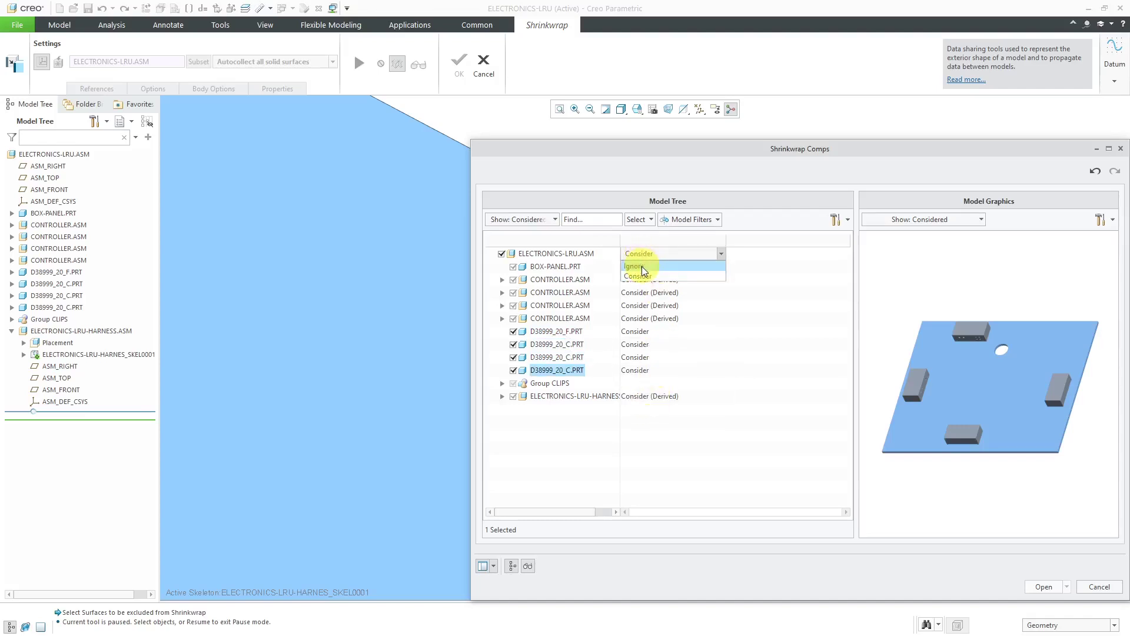
left_click(641, 268)
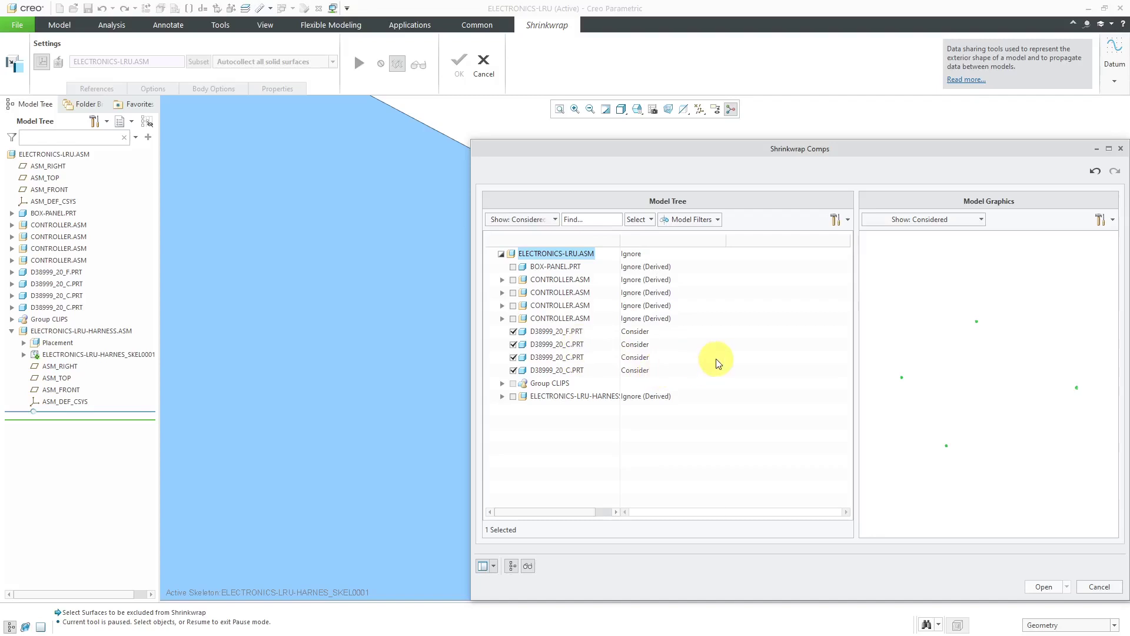
left_click(1051, 587)
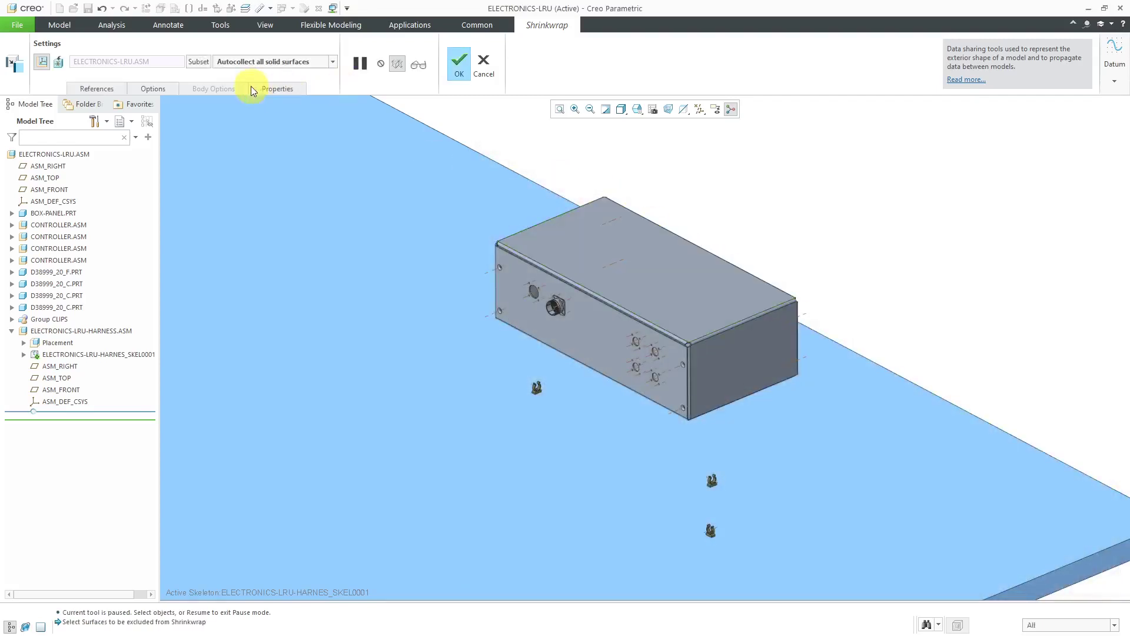
Name the shrinkwrap feature sw-connectors and complete it
left_click(273, 88)
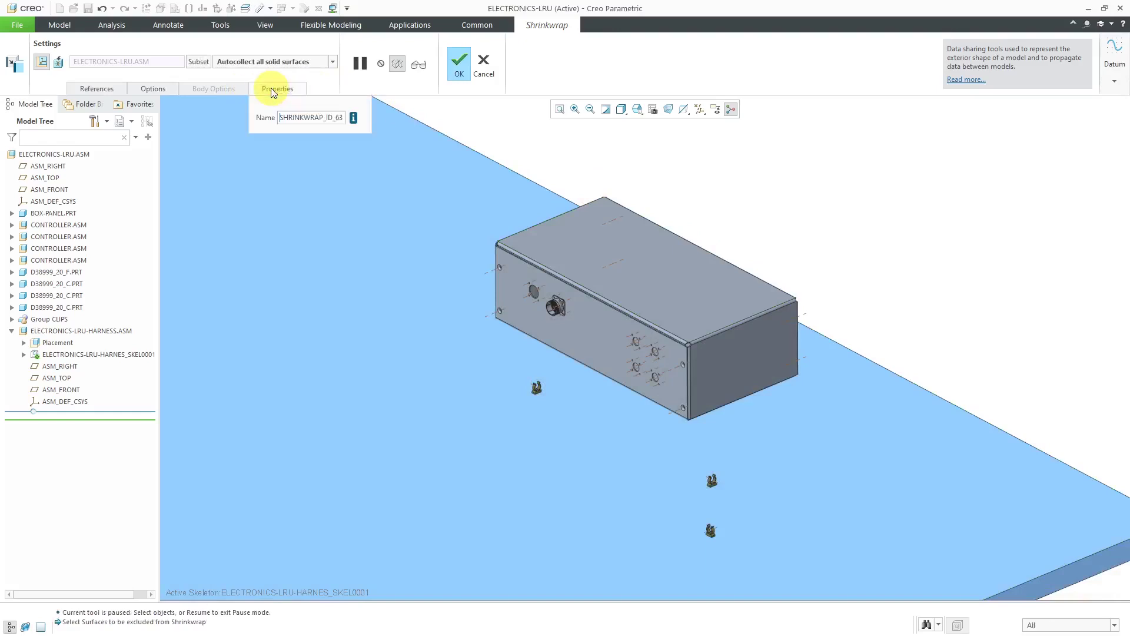
double_click(306, 116)
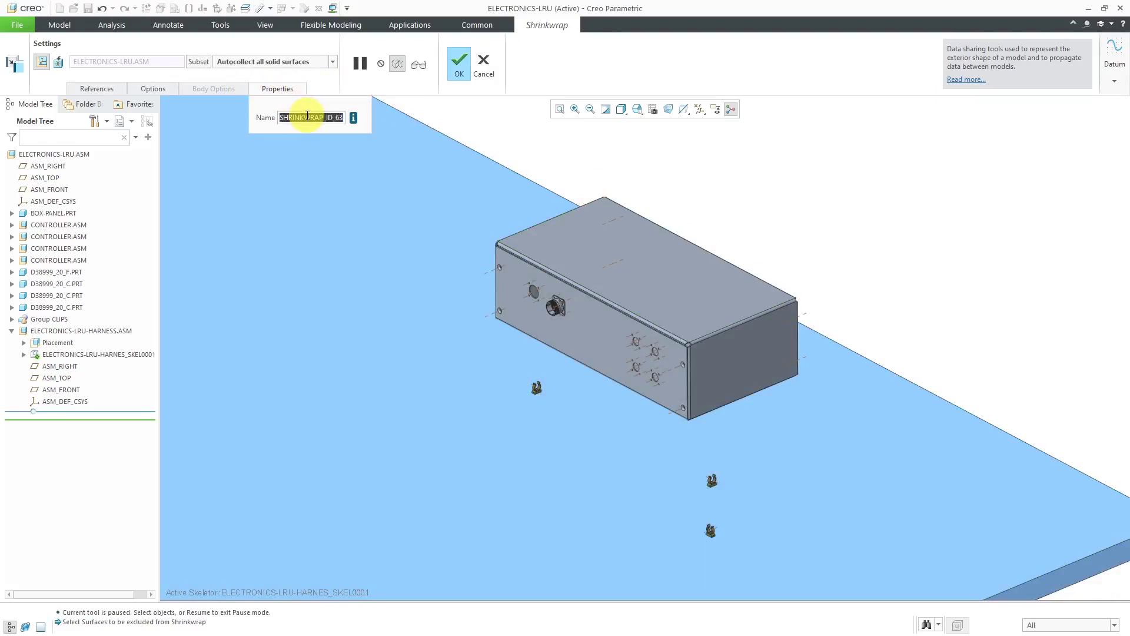
type("sw-connectors")
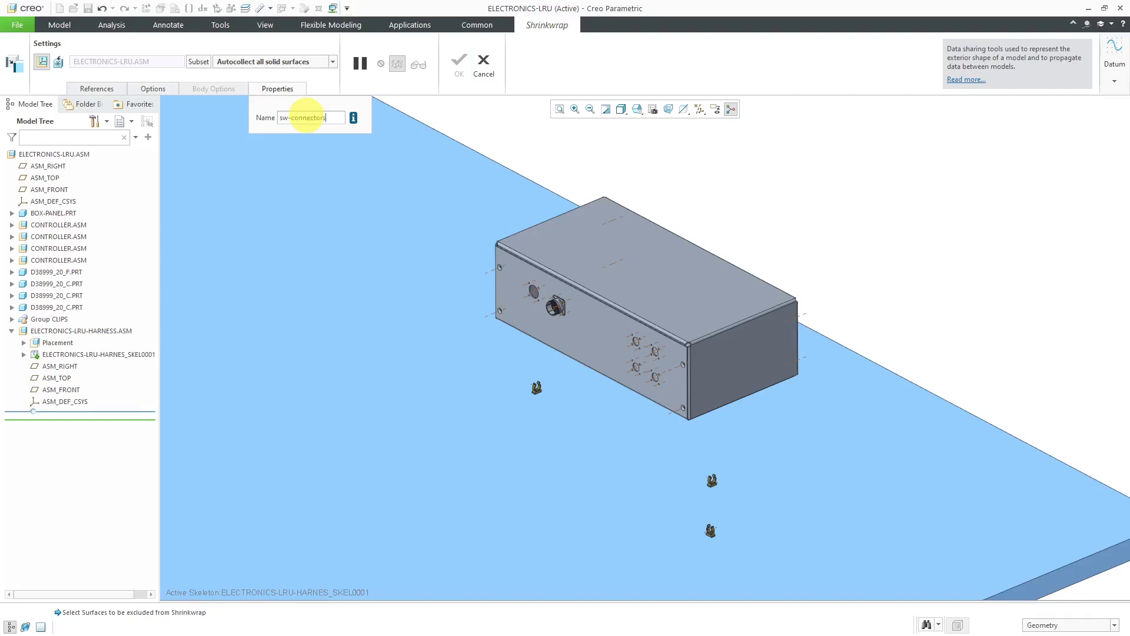
key("Return")
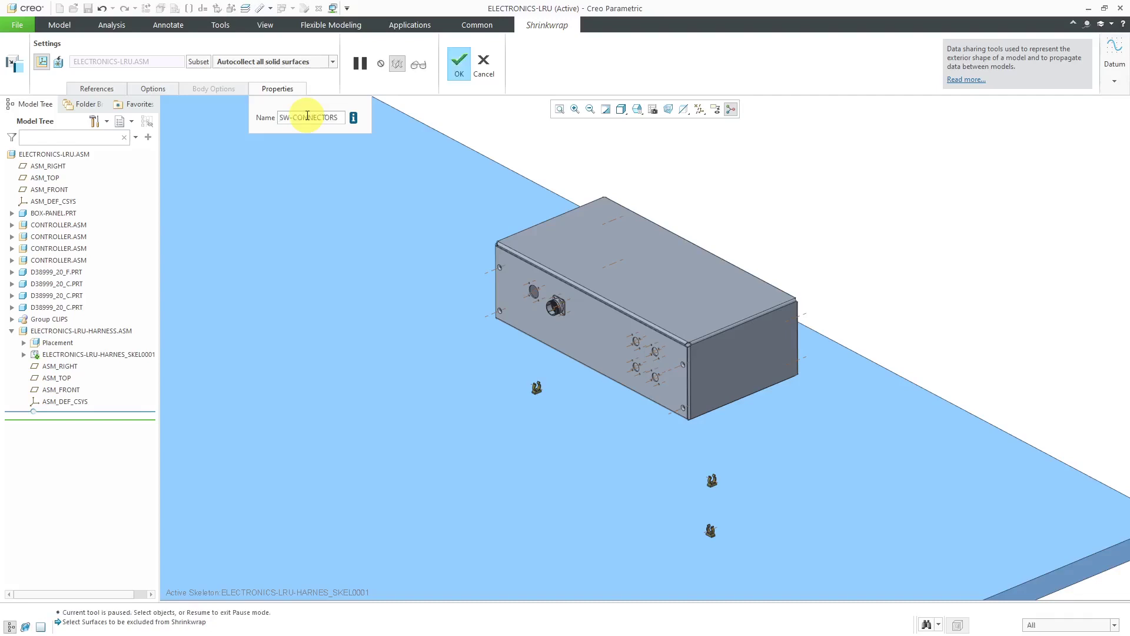
left_click(459, 73)
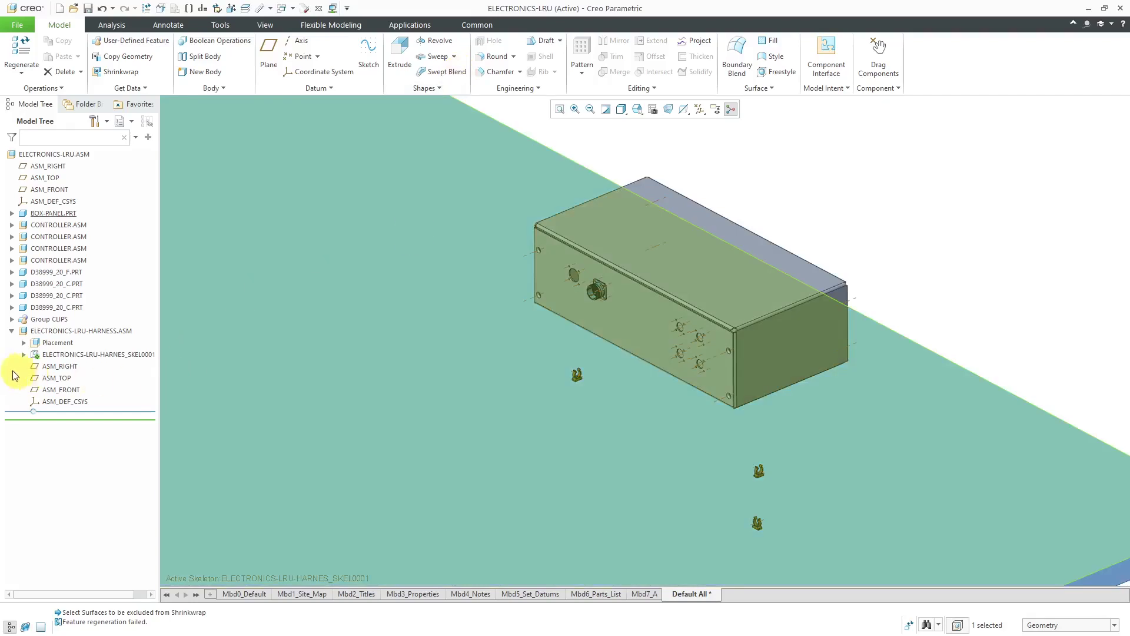
Expand the harness skeleton and its SW-CONNECTORS feature in the tree to examine the individual copied connector references
left_click(24, 355)
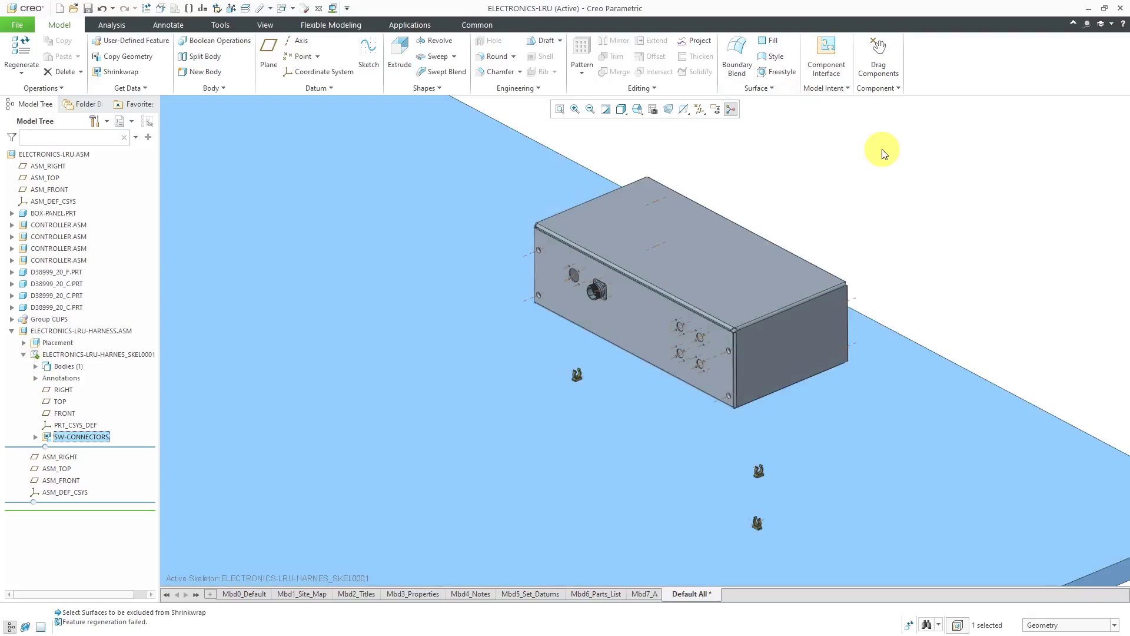
scroll(861, 207, "down", 2)
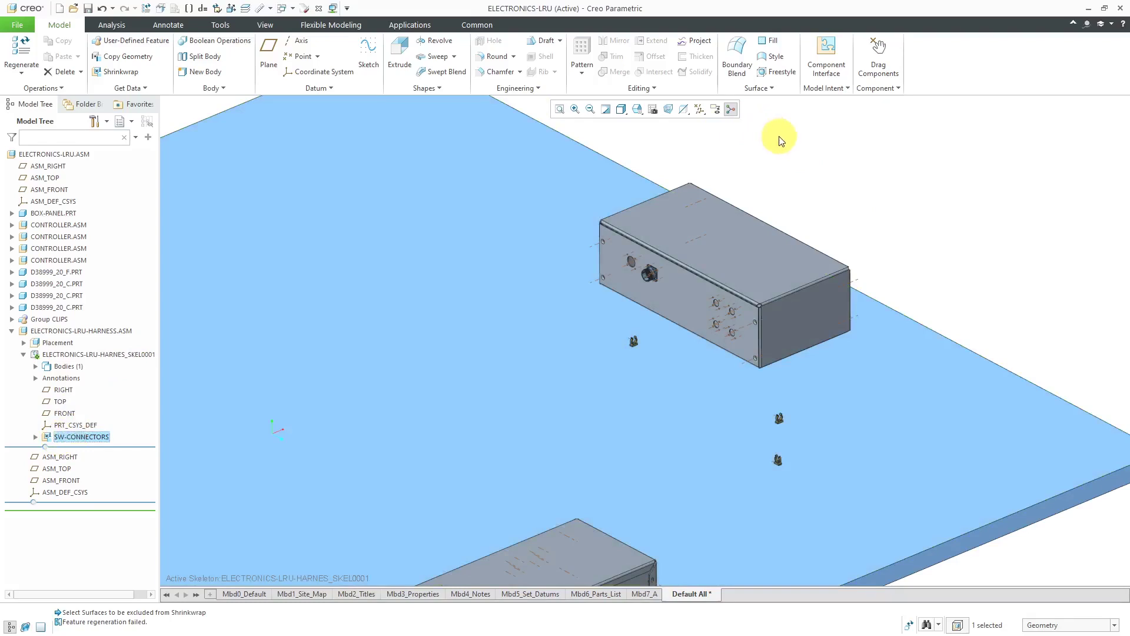
left_click(770, 139)
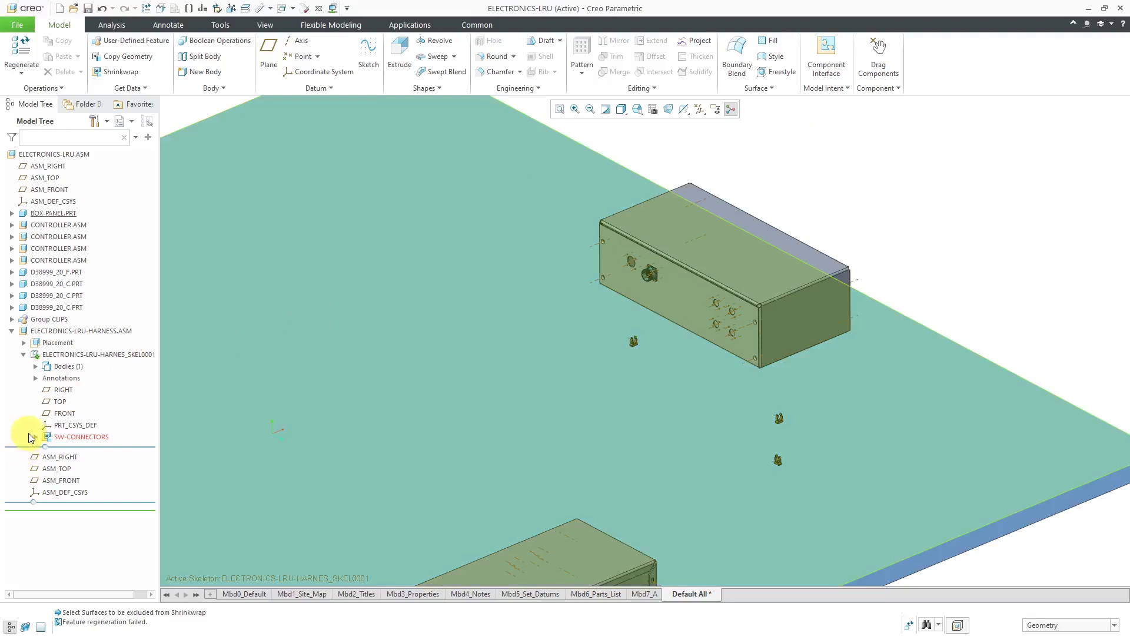
left_click(36, 438)
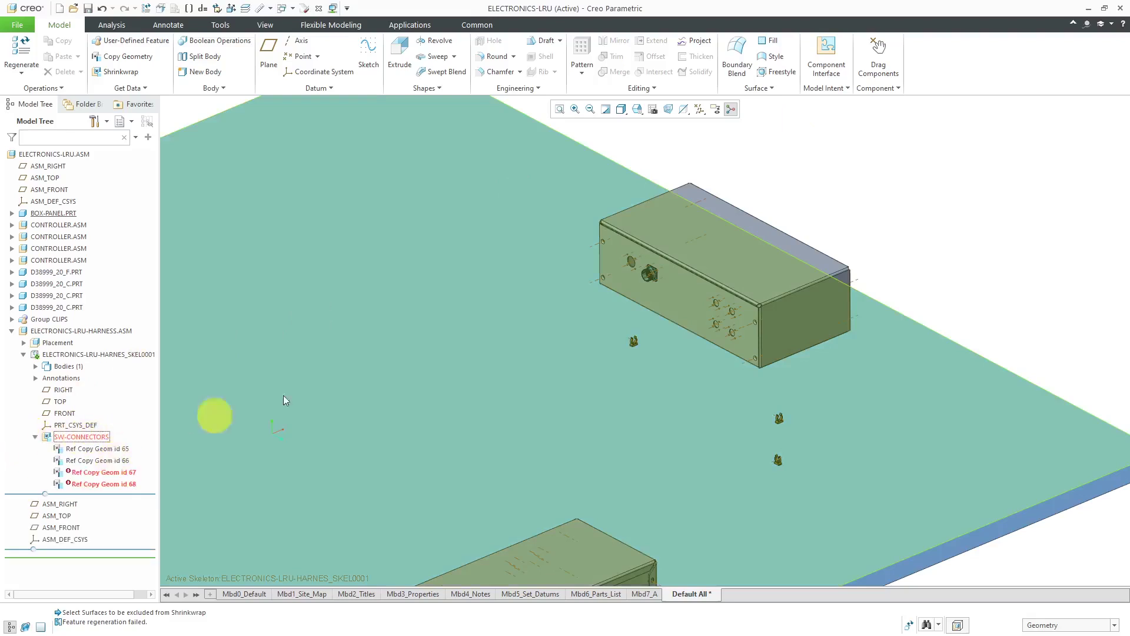
scroll(592, 278, "down", 4)
scroll(591, 278, "down", 2)
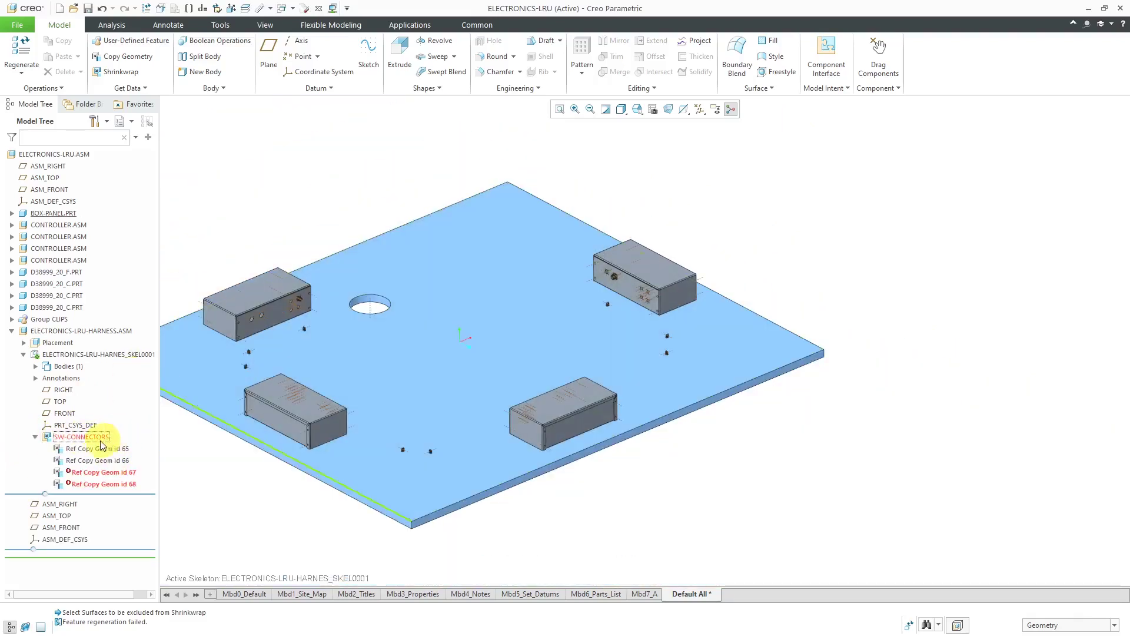
Open the harness skeleton model in its own window
left_click(100, 354)
right_click(103, 353)
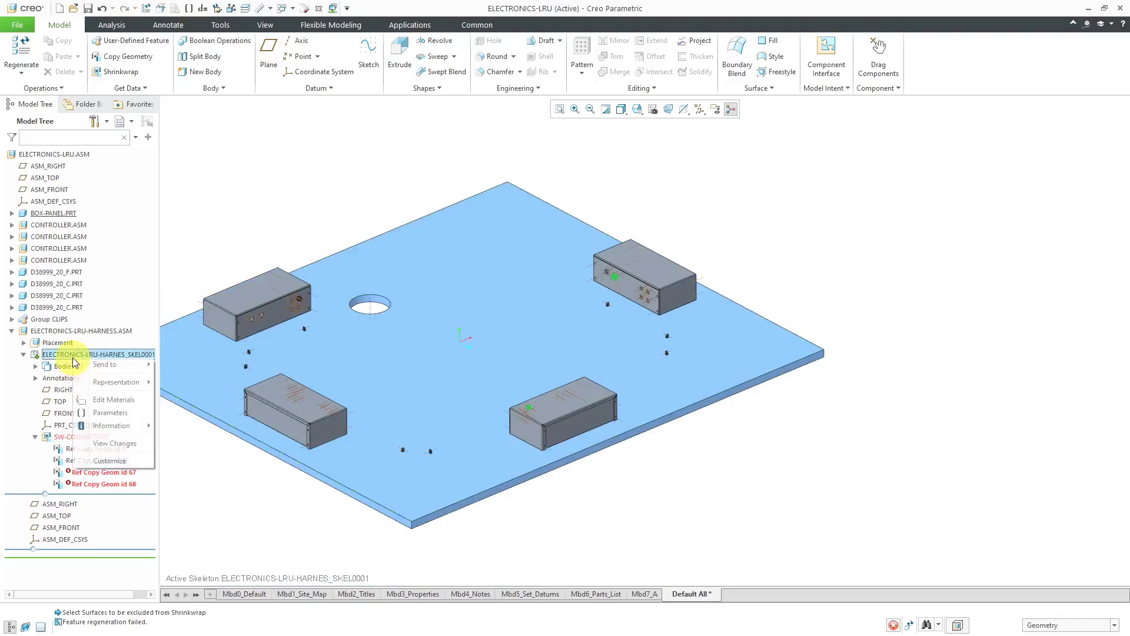
left_click(81, 319)
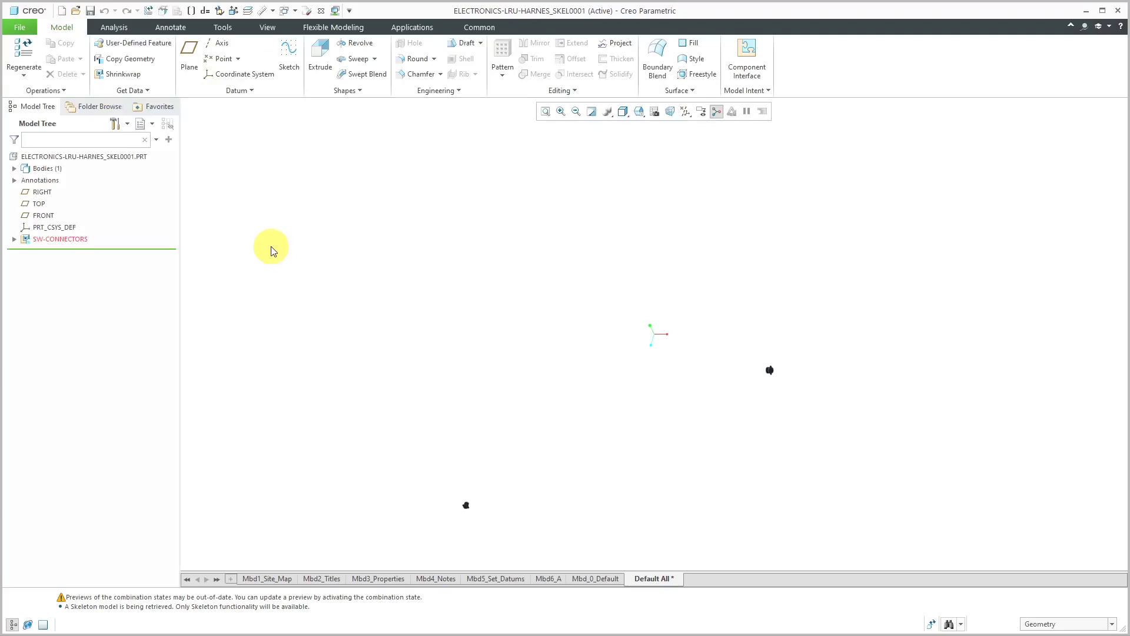
Set the skeleton's model accuracy to absolute 0.0004, regenerate it, and inspect the shrinkwrapped connectors
left_click(162, 12)
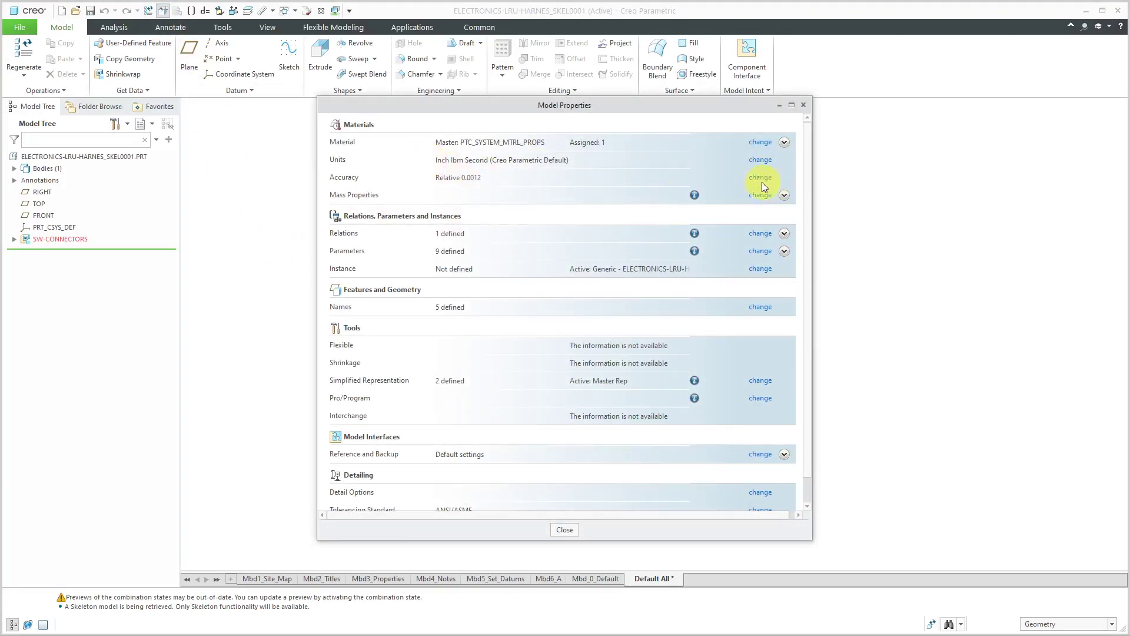
left_click(761, 177)
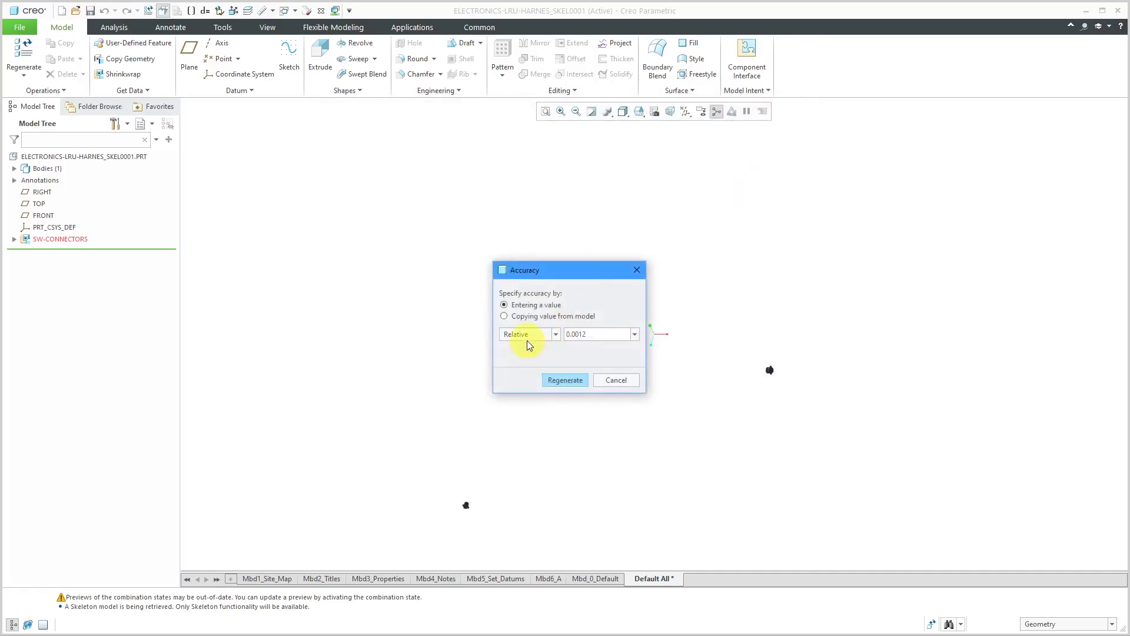
left_click(525, 356)
double_click(589, 335)
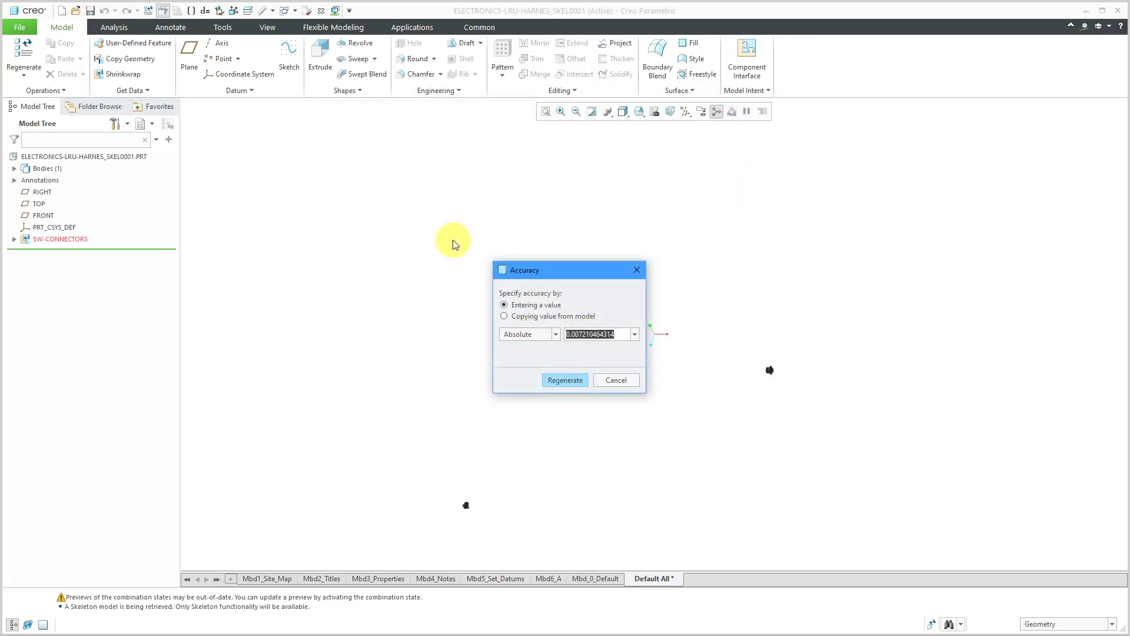
type(".0004")
left_click(569, 379)
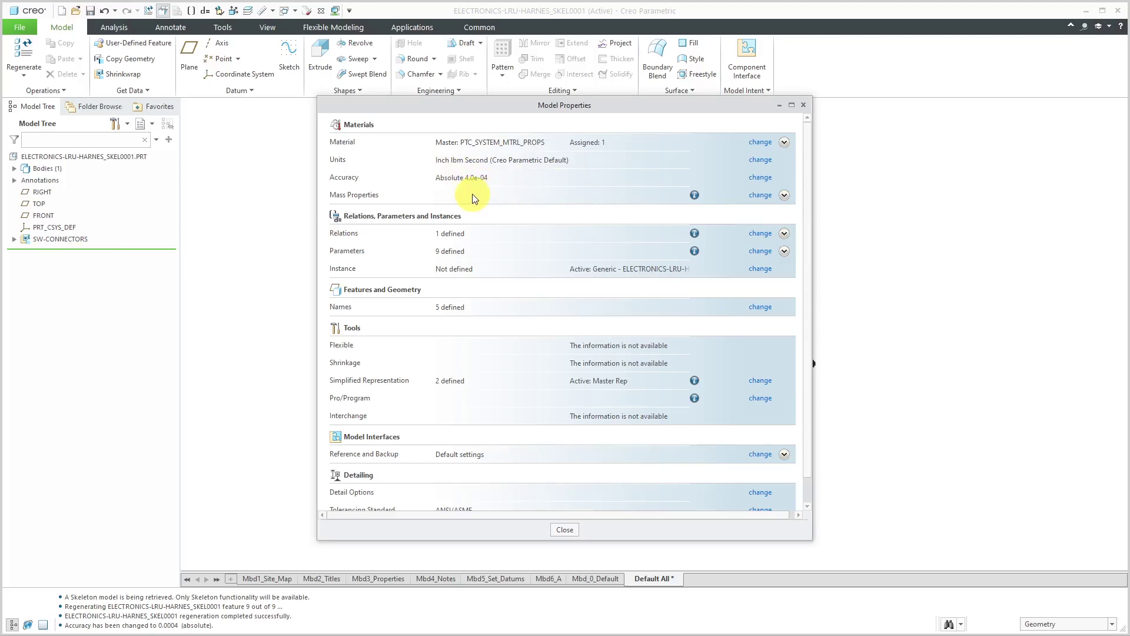
left_click(564, 530)
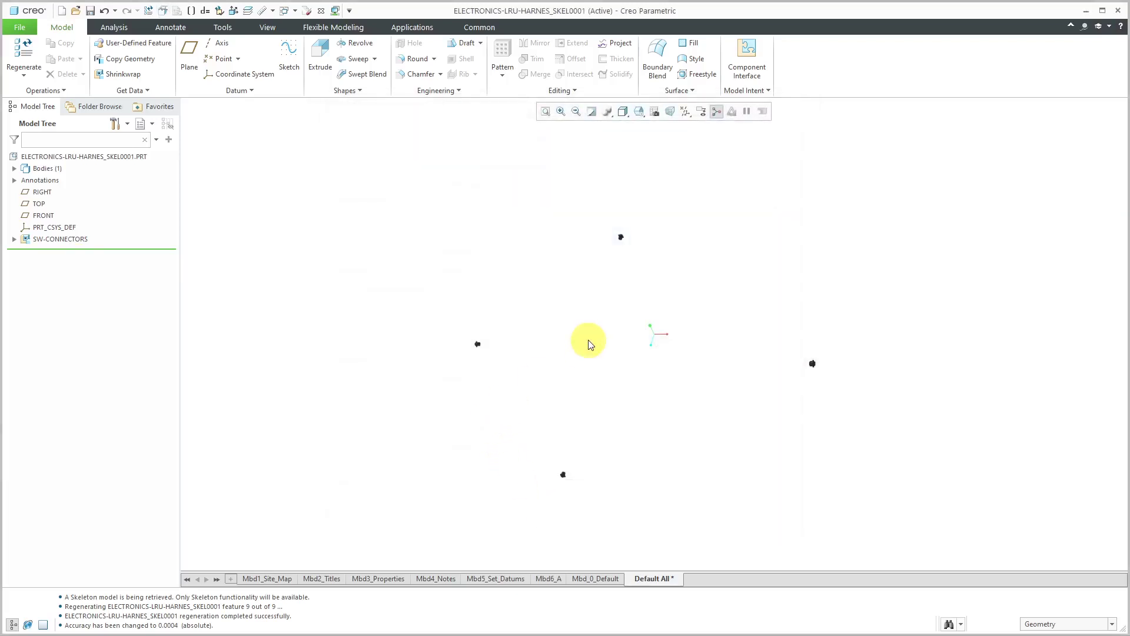
scroll(601, 368, "down", 2)
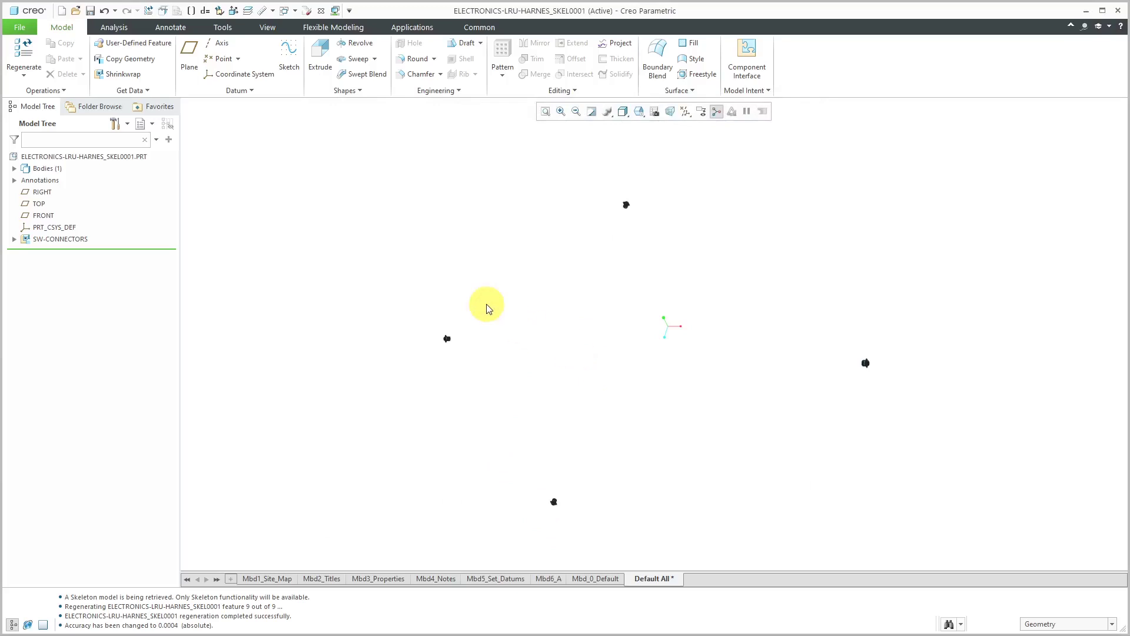
Return to the ELECTRONICS-LRU assembly window and activate the harness skeleton model within it
left_click(289, 12)
left_click(338, 25)
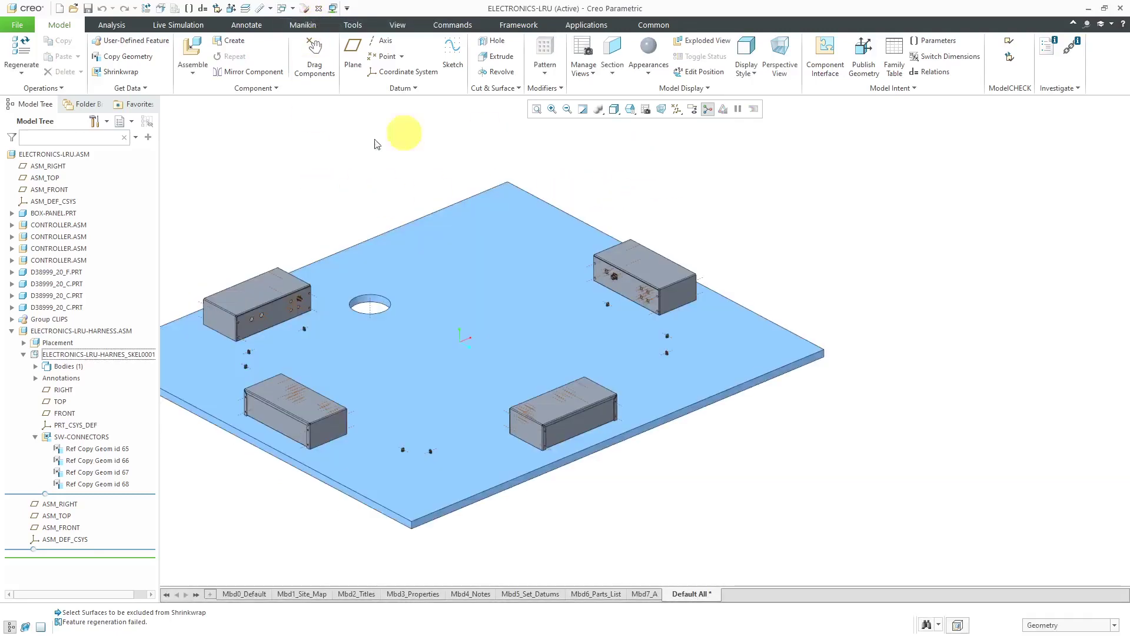
left_click(87, 357)
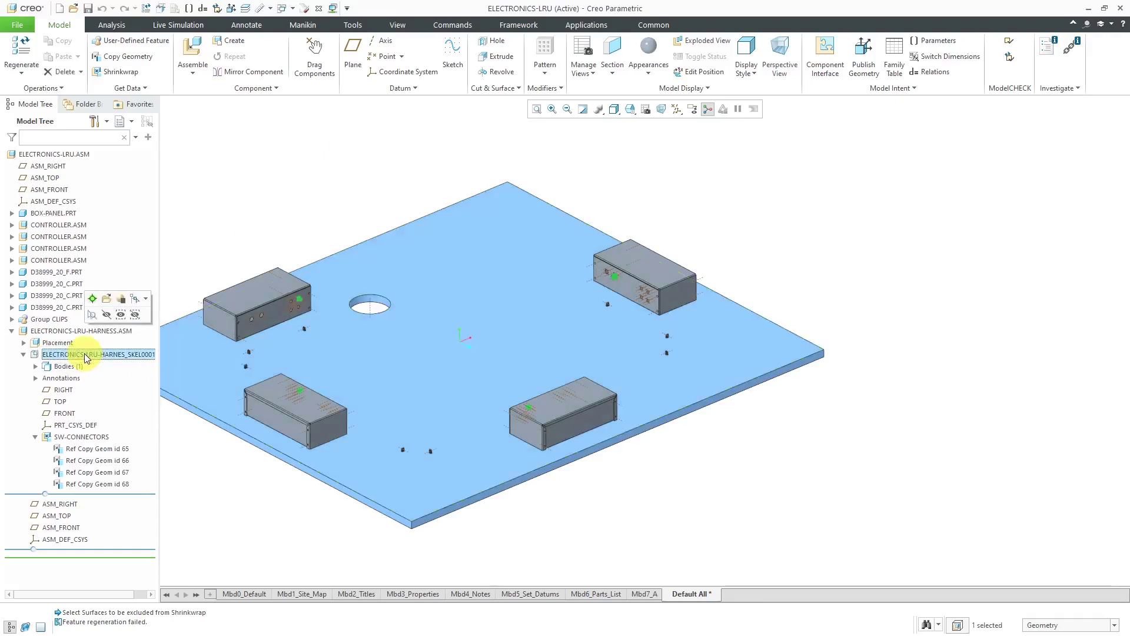
left_click(92, 299)
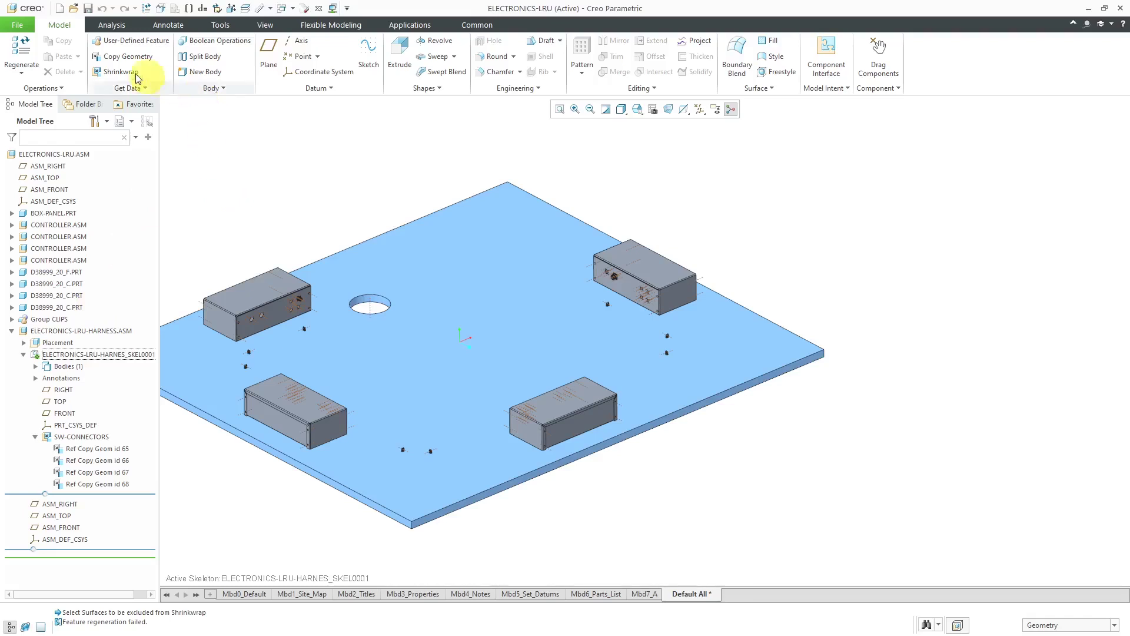
Start a new shrinkwrap feature in the skeleton, set its subset to Manual collection, and show its reference collectors
left_click(118, 71)
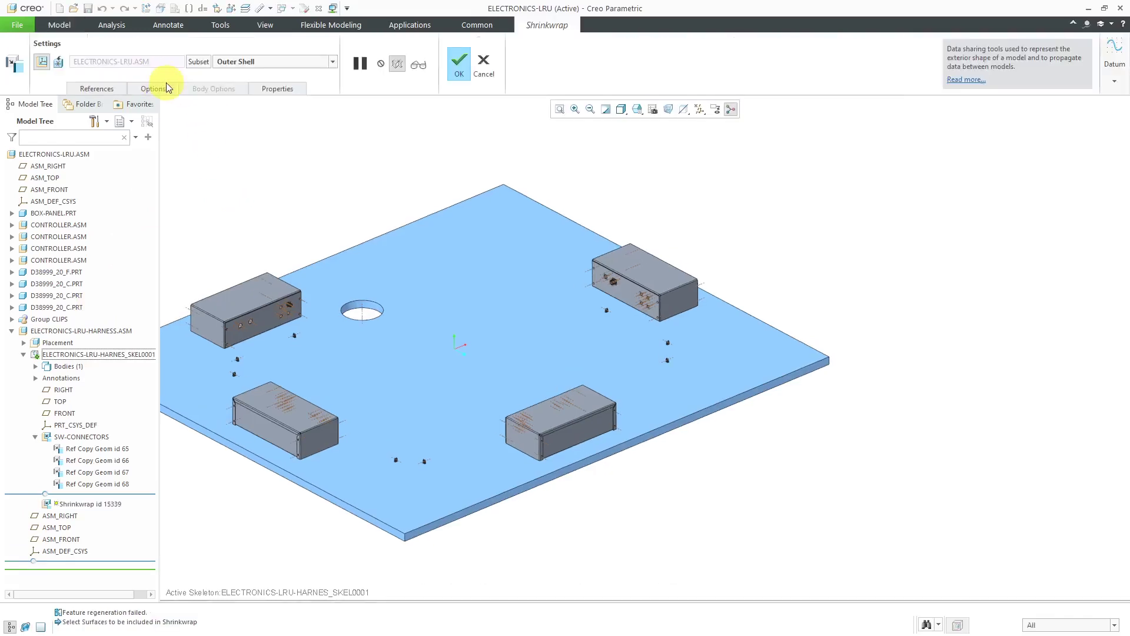
left_click(280, 62)
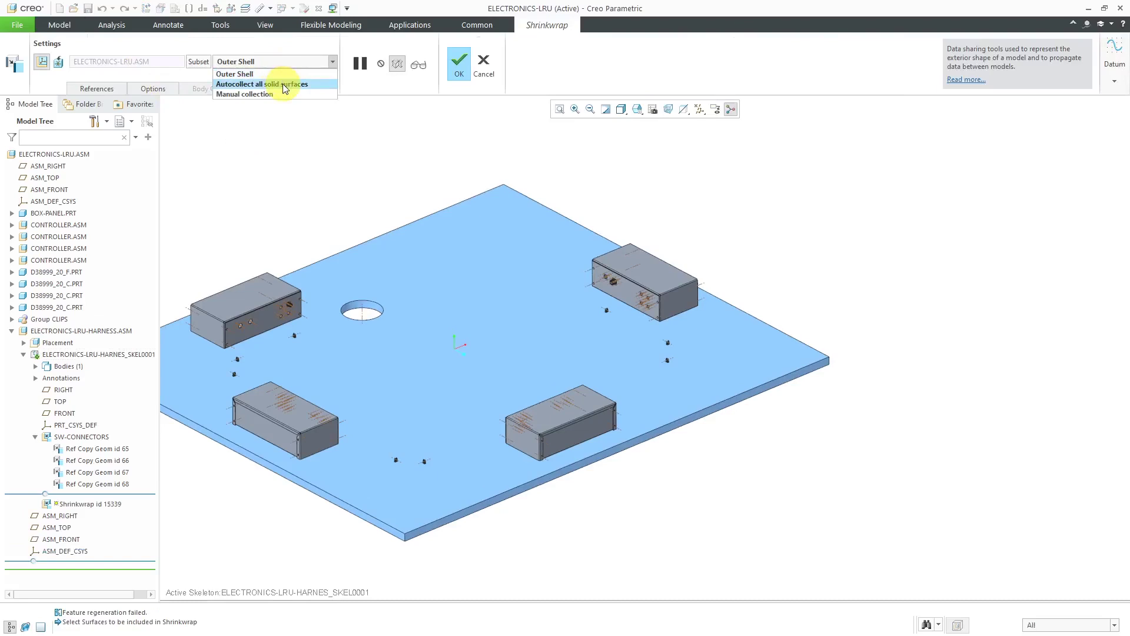
left_click(252, 94)
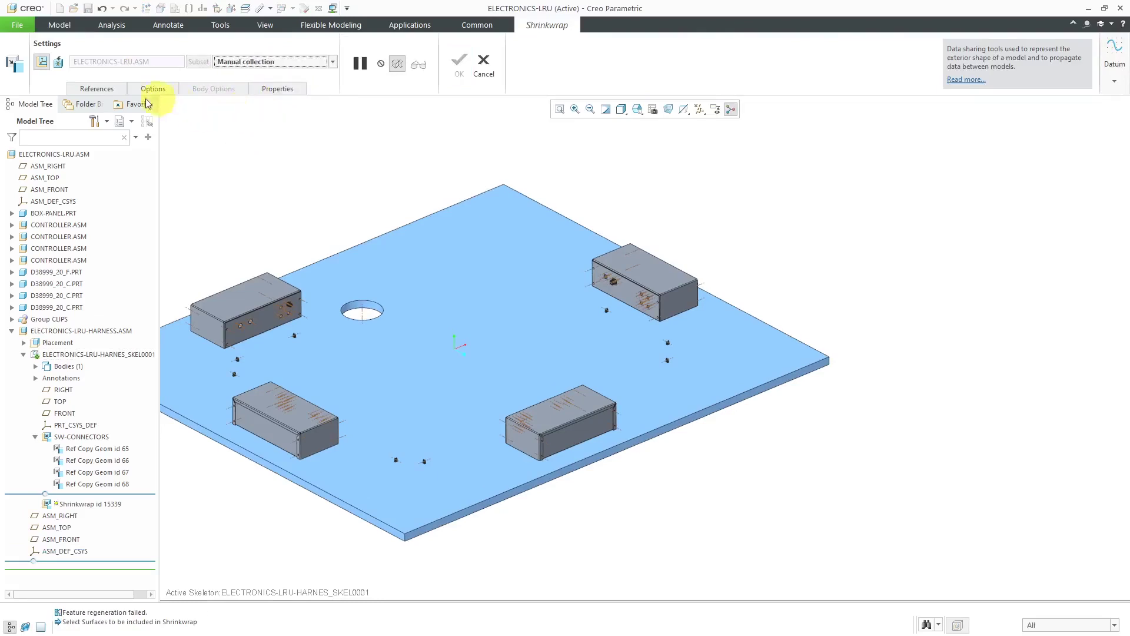
left_click(91, 89)
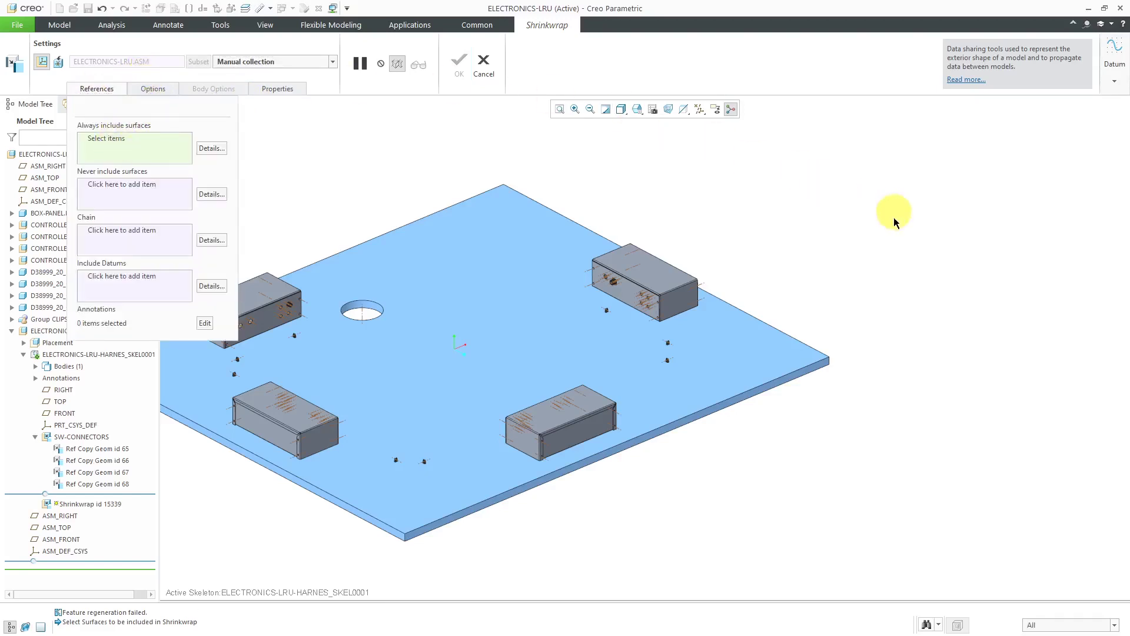
Include the panel's upper face and the top and connector-side faces of all four controller boxes in the shrinkwrap
left_click(743, 337)
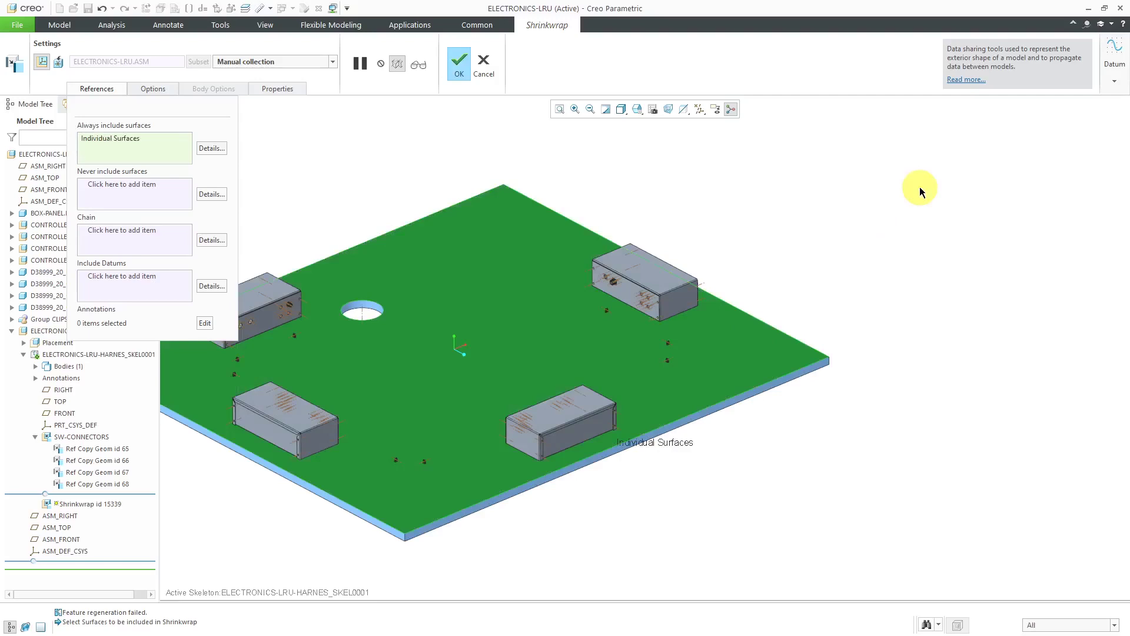
scroll(651, 330, "down", 5)
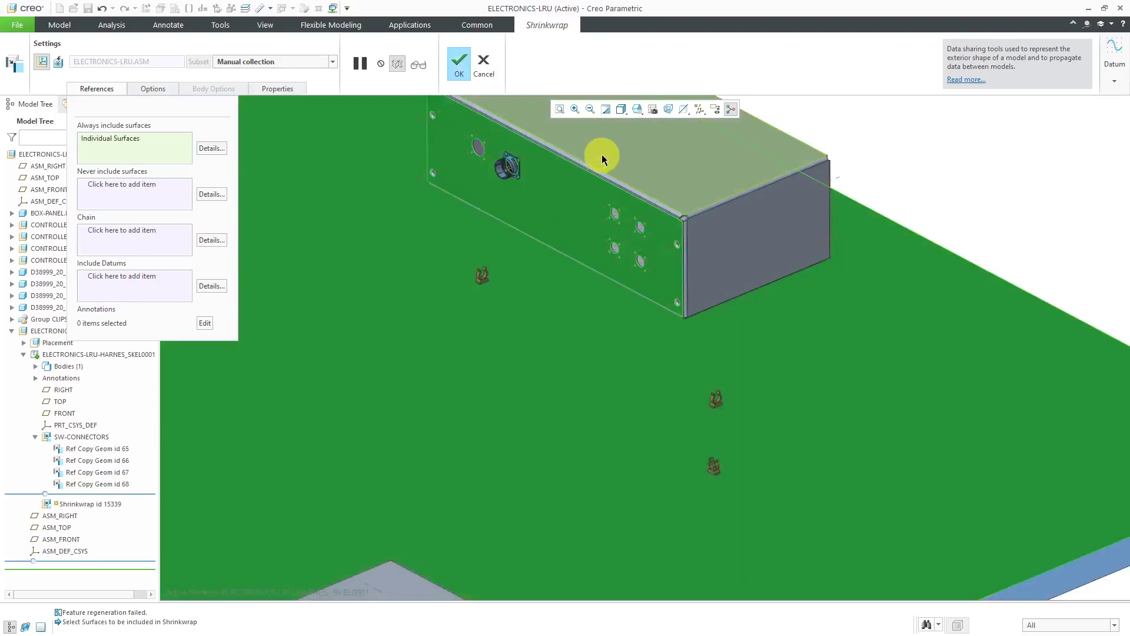
scroll(663, 172, "up", 5)
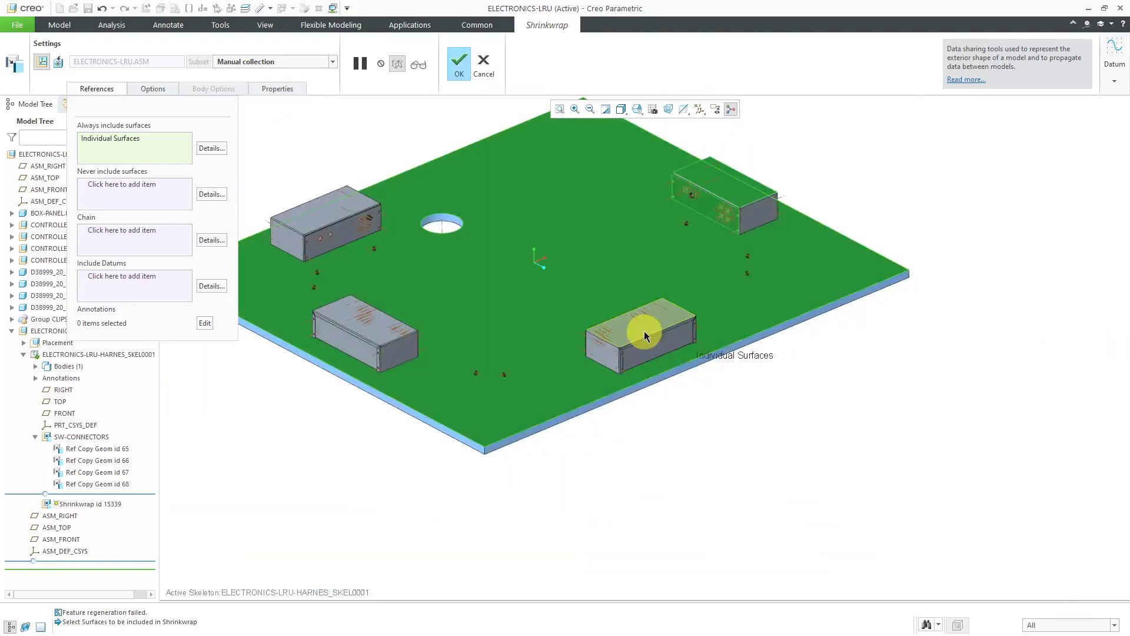
mouse_move(659, 188)
middle_mouse_down()
mouse_move(669, 282)
mouse_move(760, 284)
mouse_move(761, 300)
middle_mouse_up()
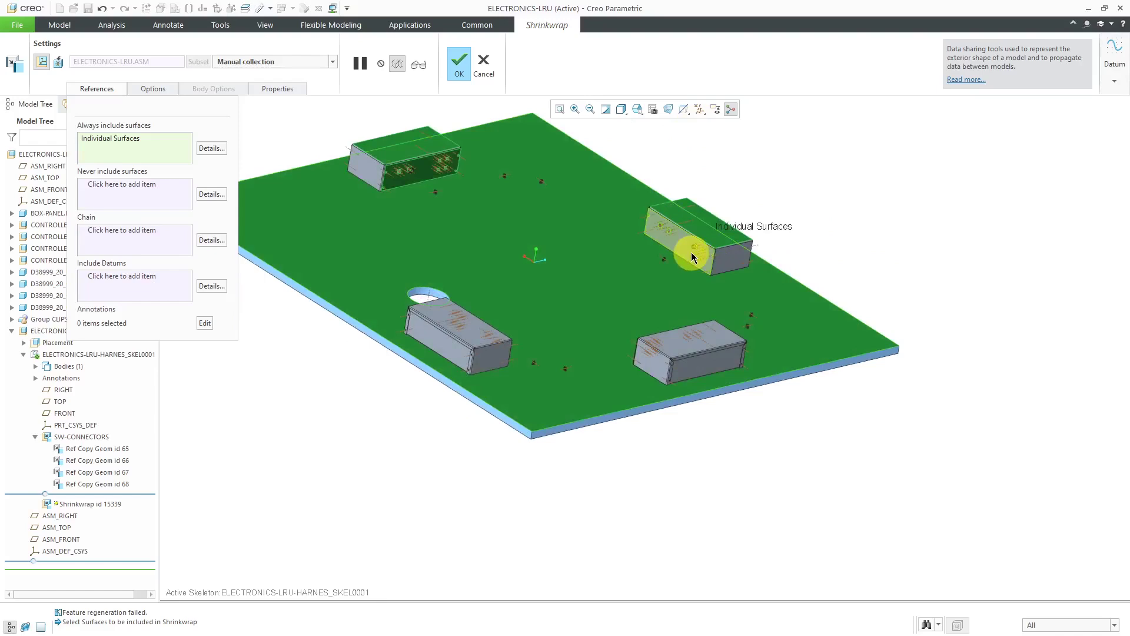
middle_click_drag(715, 336, 717, 287)
left_click(683, 233)
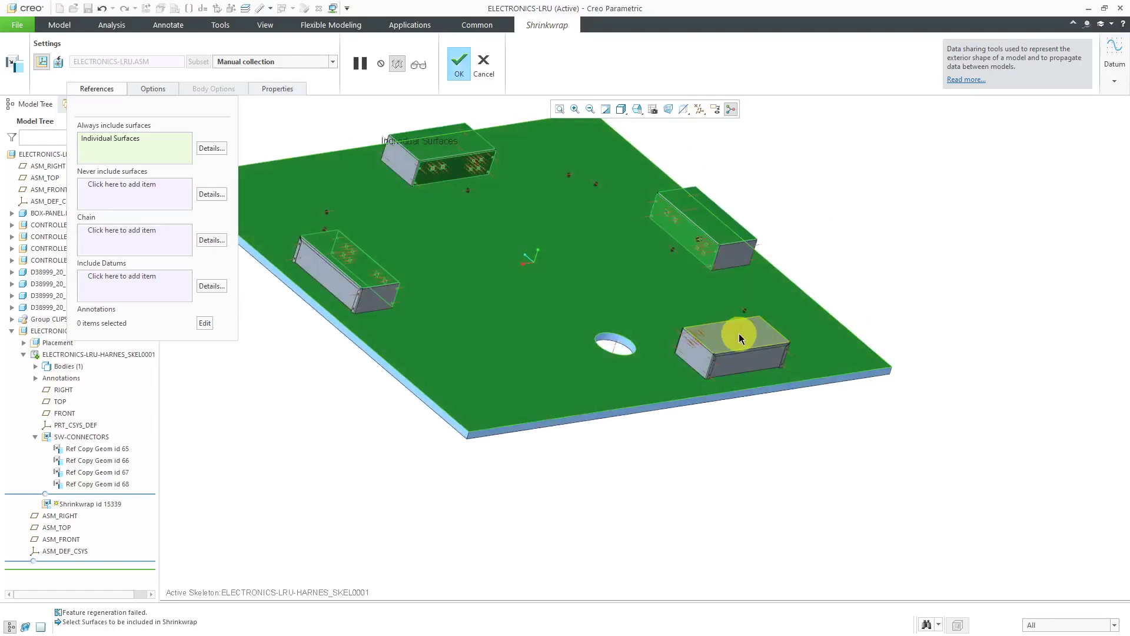
middle_click_drag(719, 331, 825, 366)
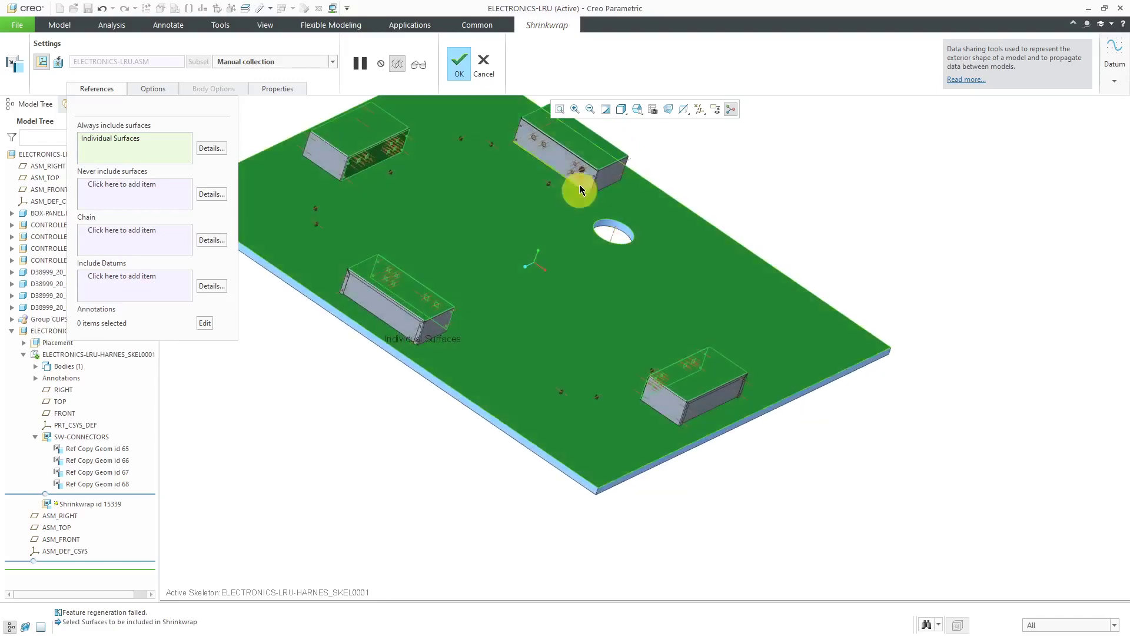
left_click(564, 164)
middle_click_drag(741, 471, 785, 463)
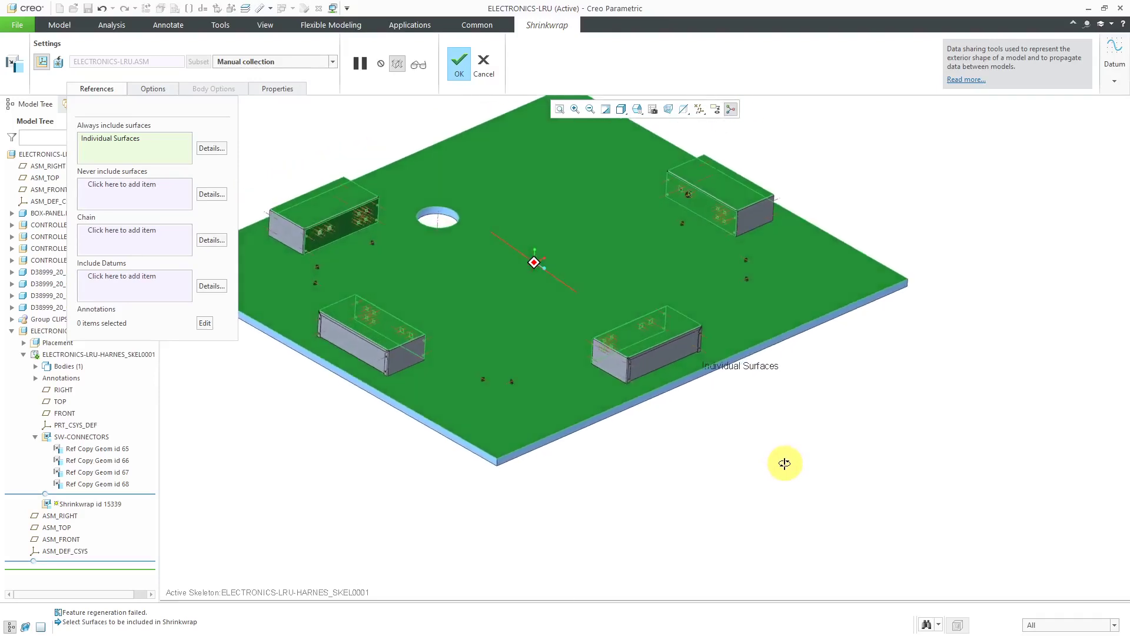
Add the inner curved surfaces of every cable clip on the panel to the always-included surfaces
scroll(802, 406, "up", 10)
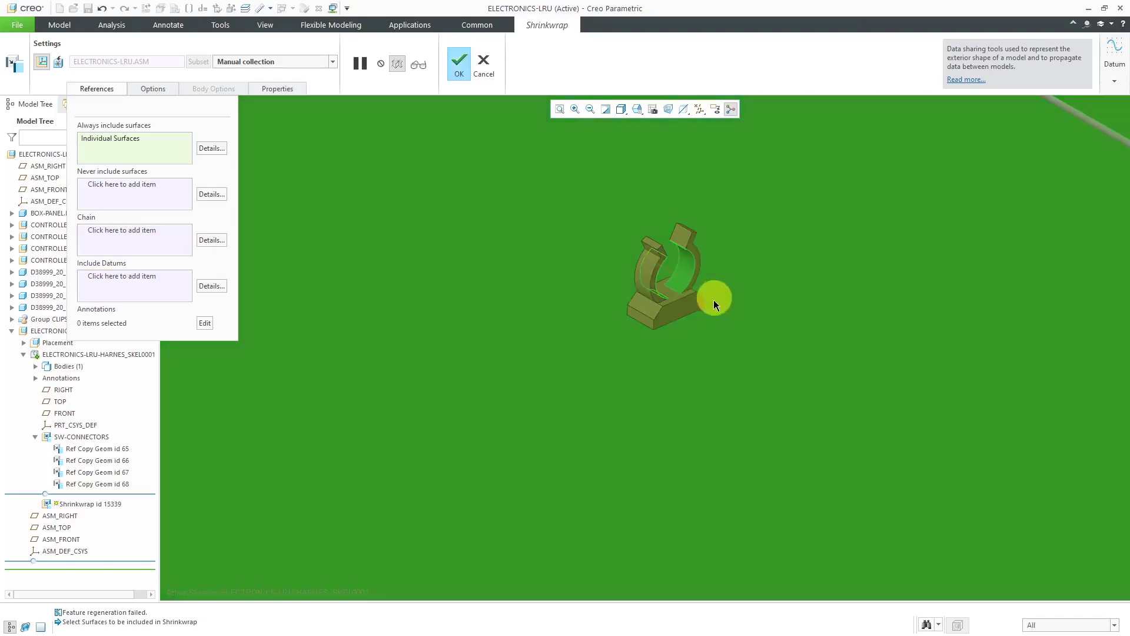
scroll(714, 299, "down", 5)
scroll(849, 415, "up", 3)
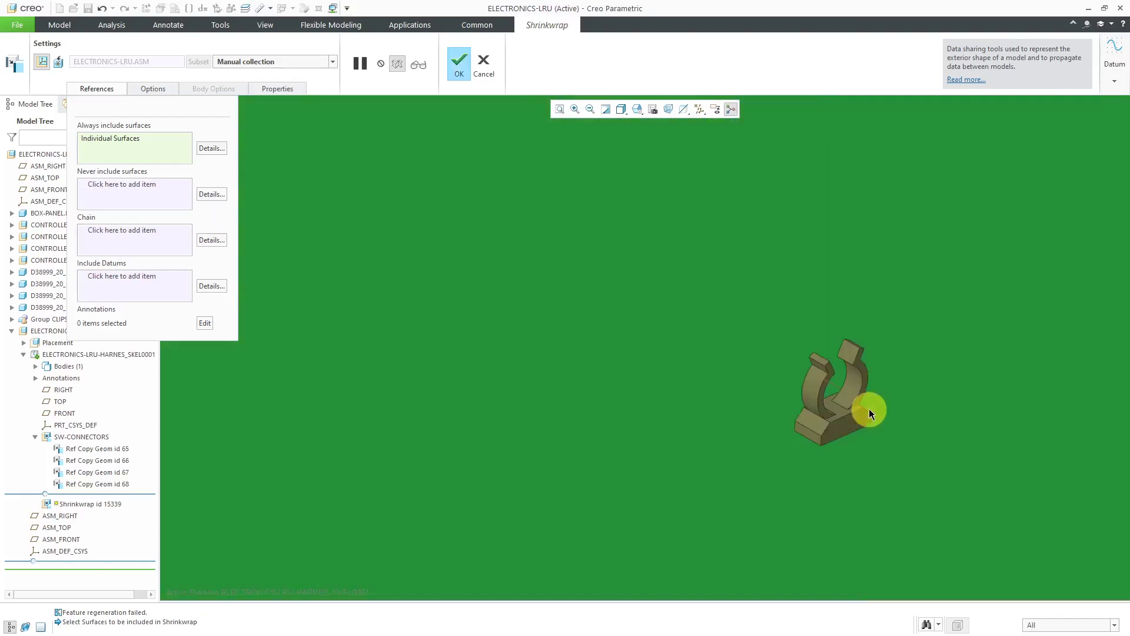
scroll(818, 362, "down", 5)
scroll(822, 435, "up", 6)
scroll(798, 380, "down", 5)
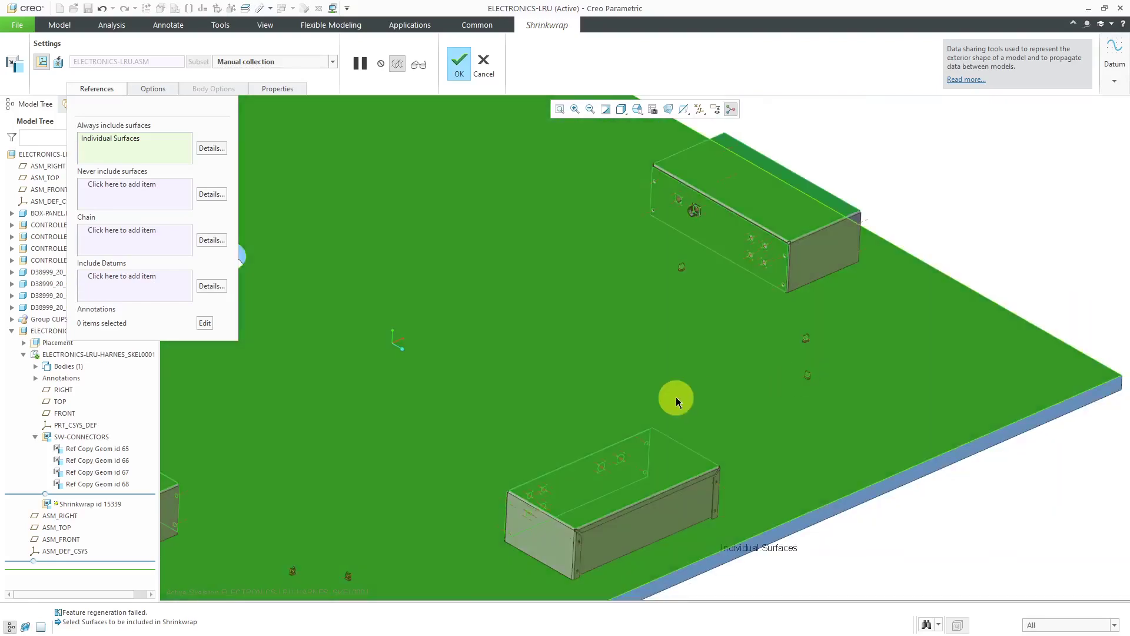
scroll(543, 246, "up", 5)
scroll(543, 246, "down", 5)
scroll(783, 352, "up", 6)
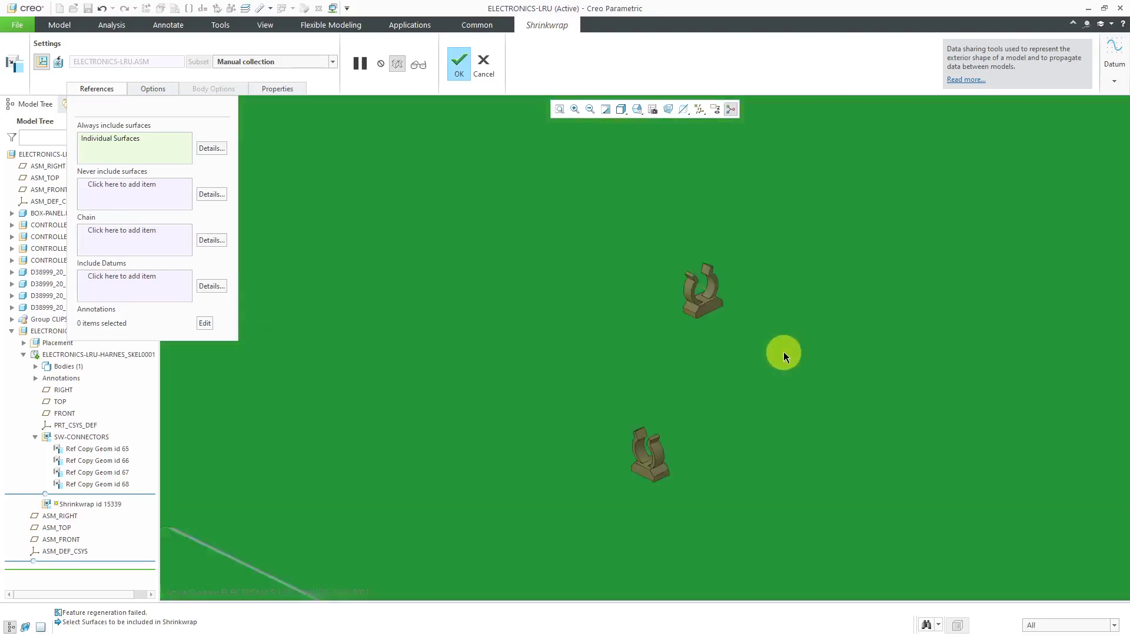
scroll(628, 363, "down", 5)
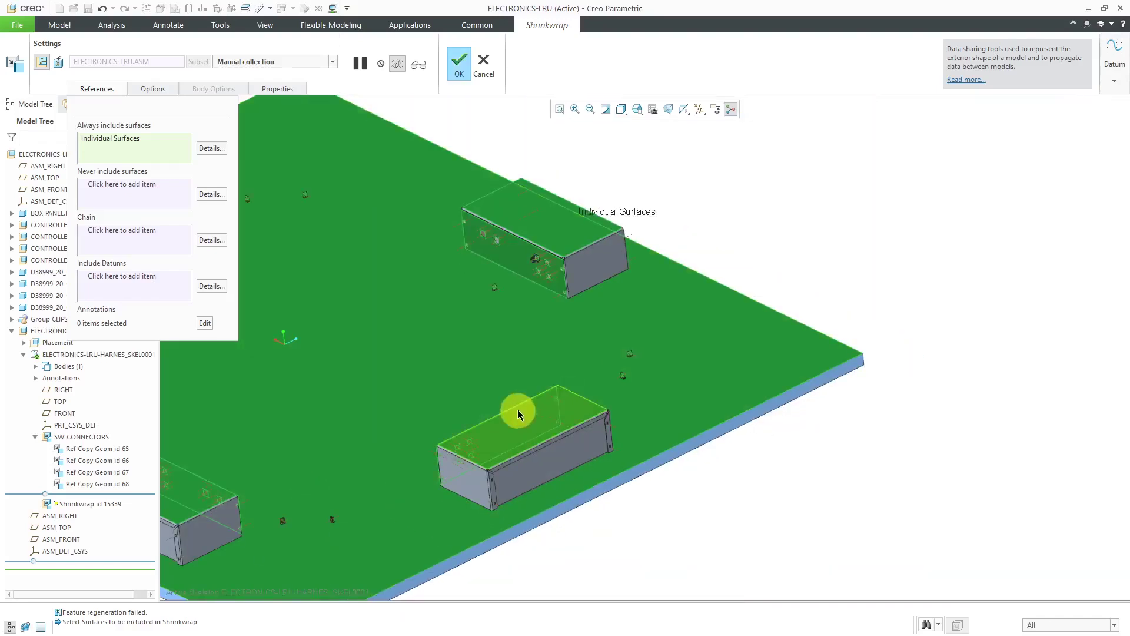
middle_click_drag(518, 409, 504, 267)
scroll(504, 267, "up", 5)
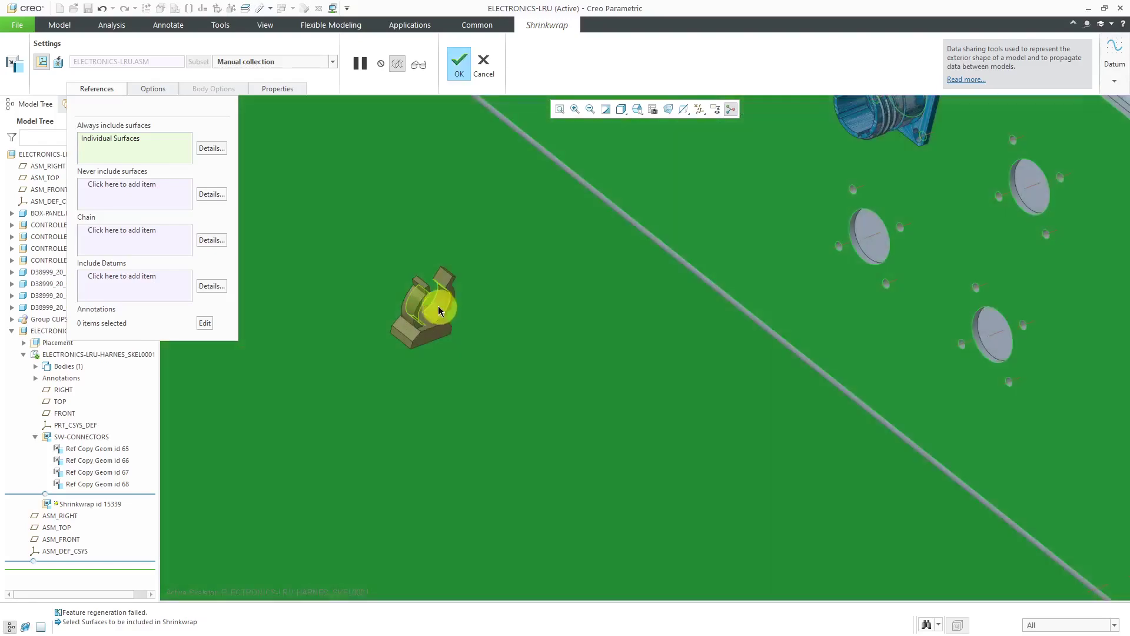
scroll(444, 310, "down", 5)
middle_click_drag(790, 568, 714, 449)
scroll(712, 450, "up", 5)
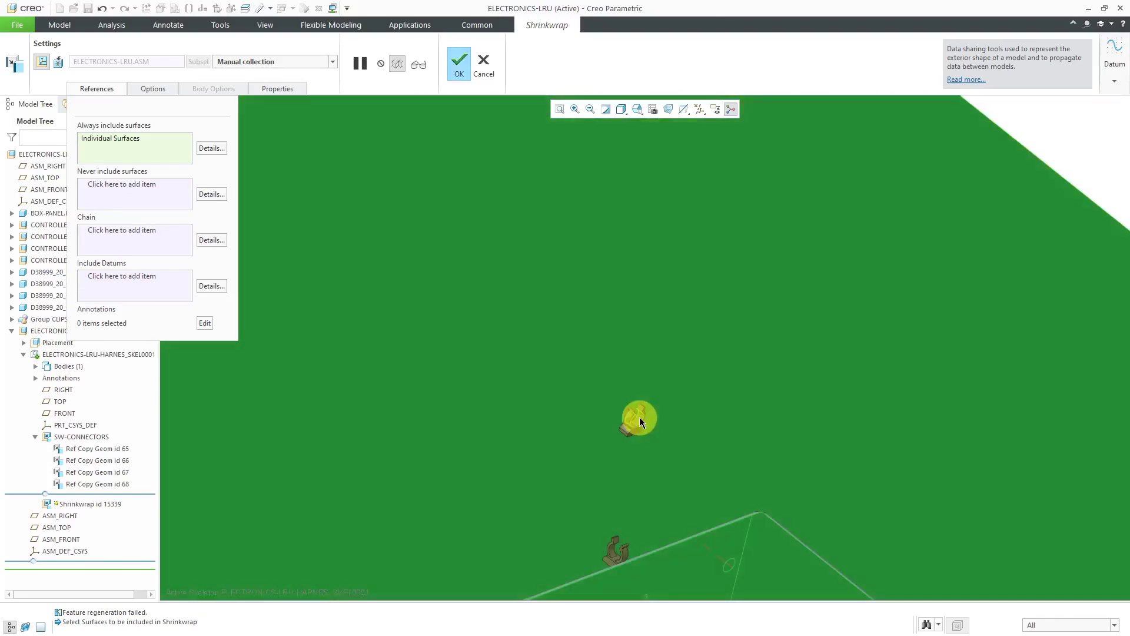
scroll(618, 542, "up", 4)
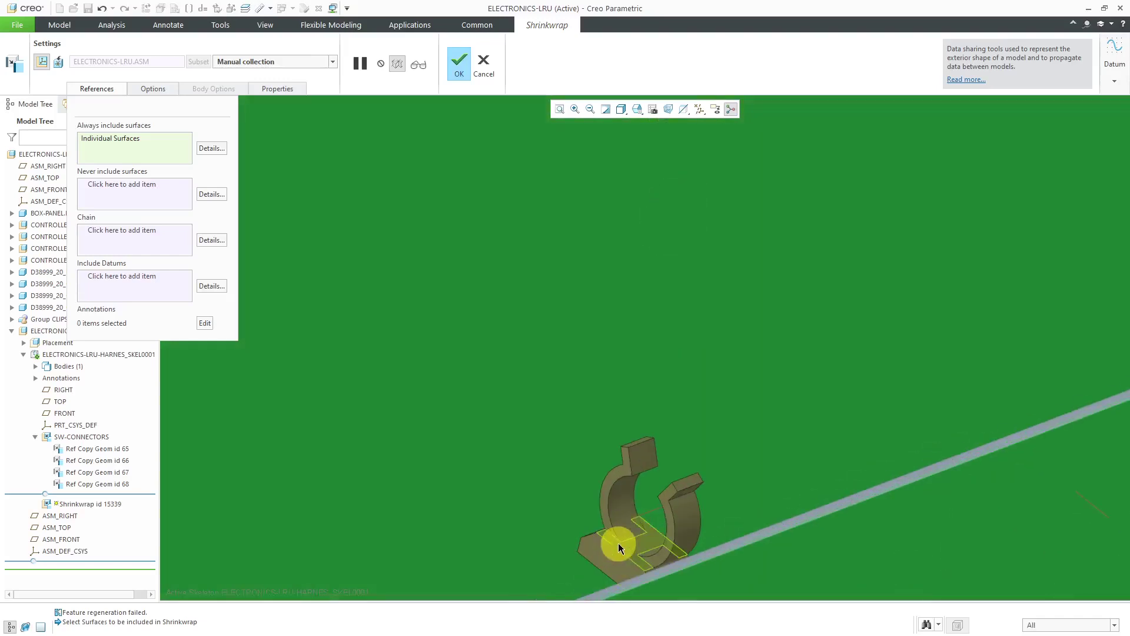
middle_click_drag(618, 511, 647, 340)
scroll(606, 366, "down", 4)
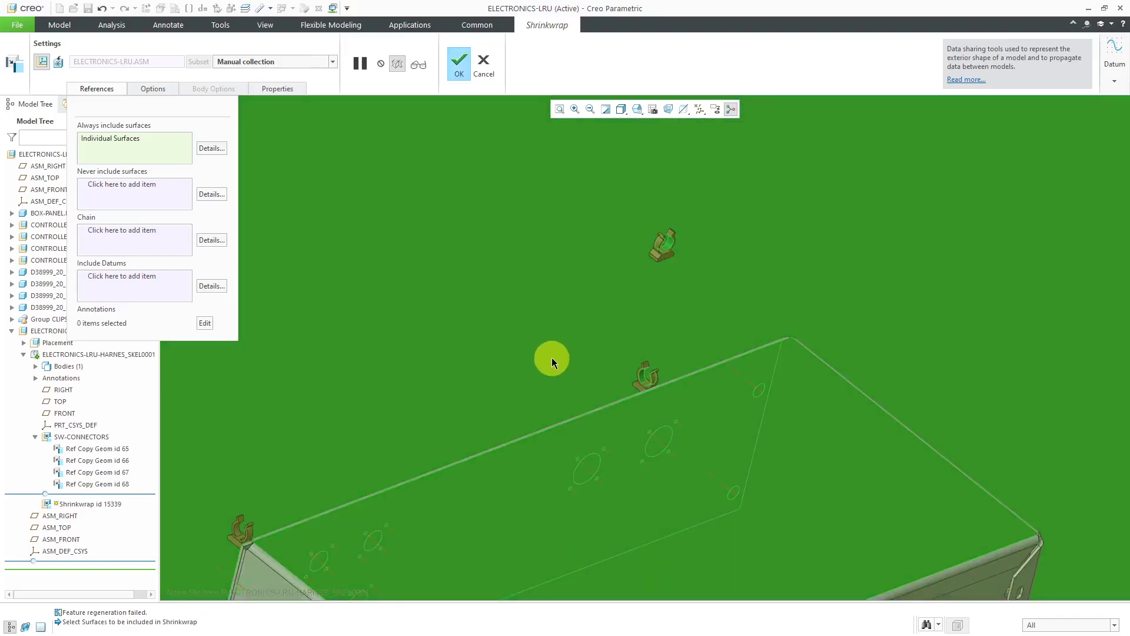
scroll(565, 347, "down", 4)
middle_click_drag(580, 331, 651, 404)
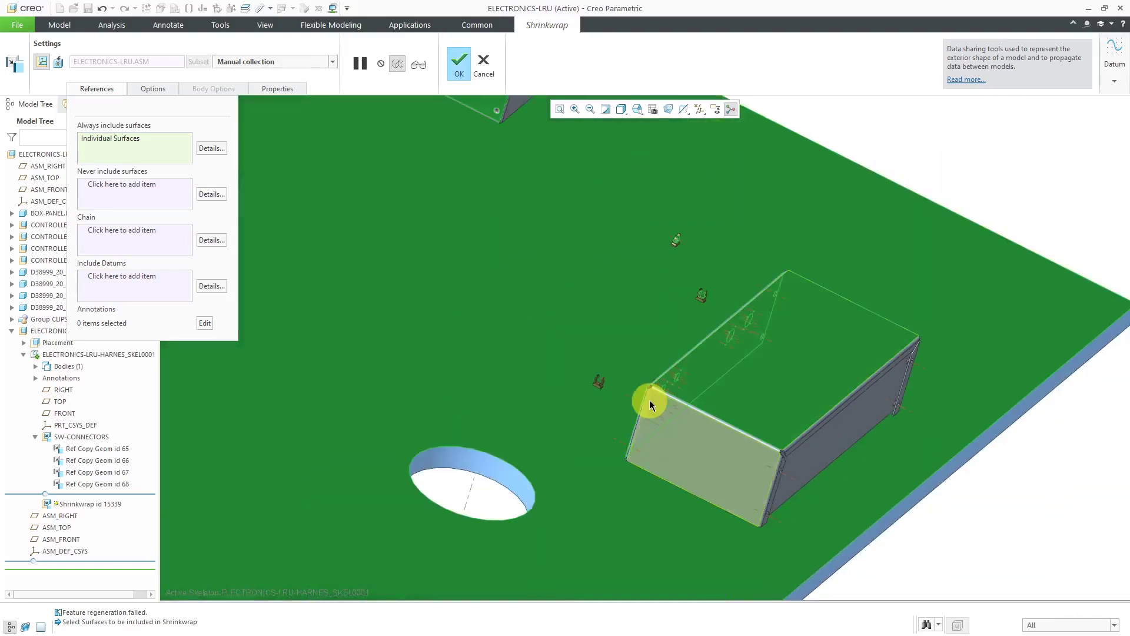
scroll(592, 390, "up", 5)
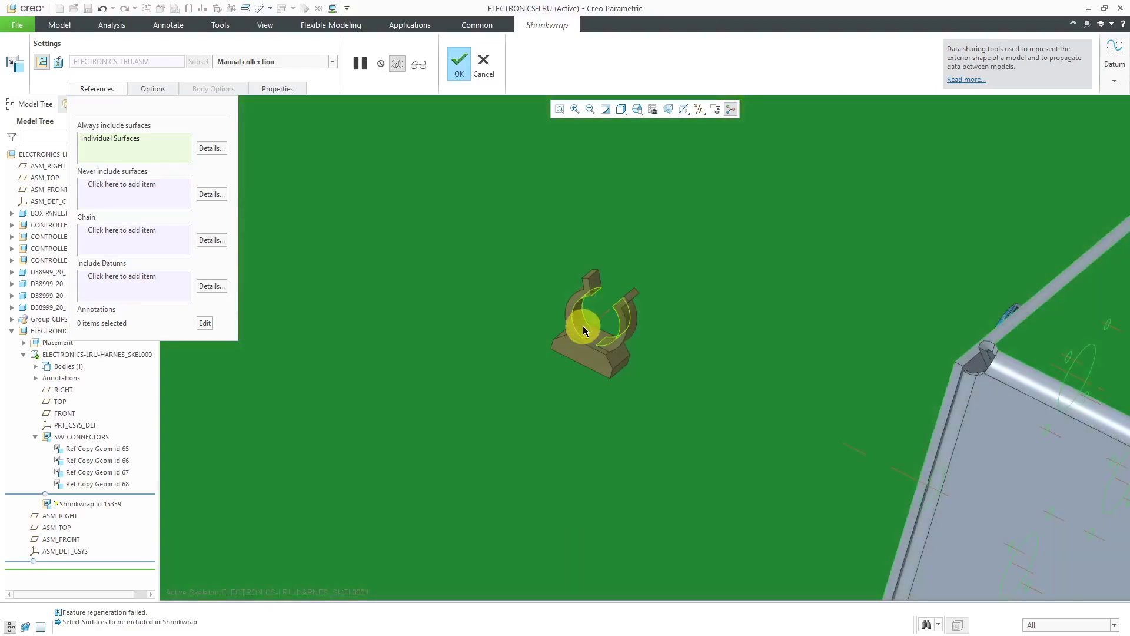
left_click(585, 331)
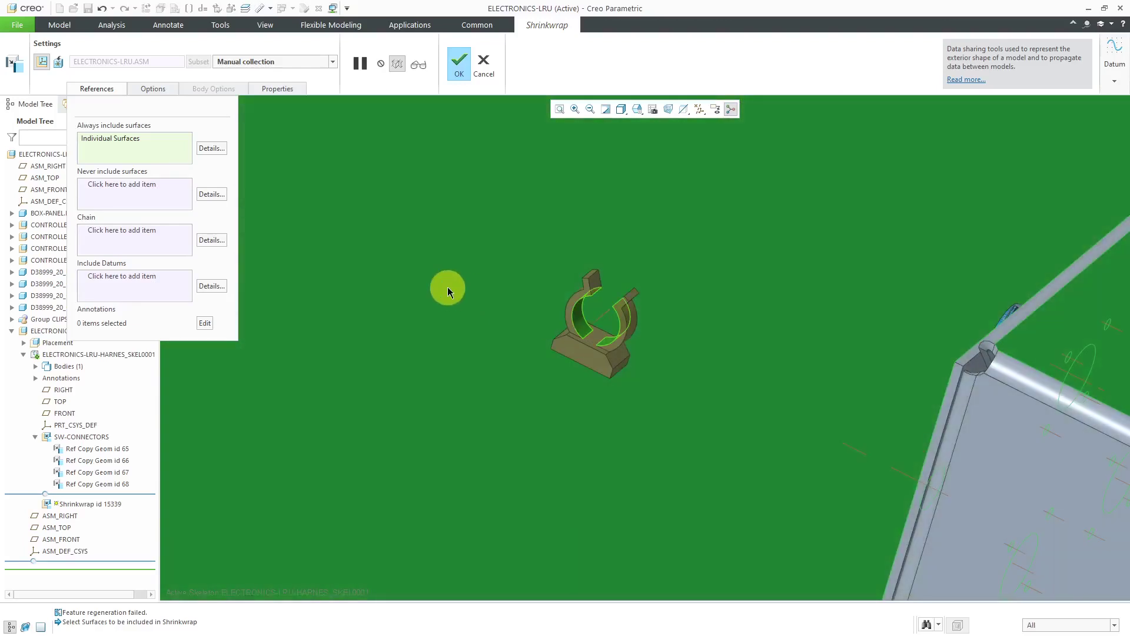
Include the ROUTE datum axis of each cable clip around the panel as the shrinkwrap's datum references
left_click(137, 282)
left_click(600, 324)
scroll(654, 377, "down", 5)
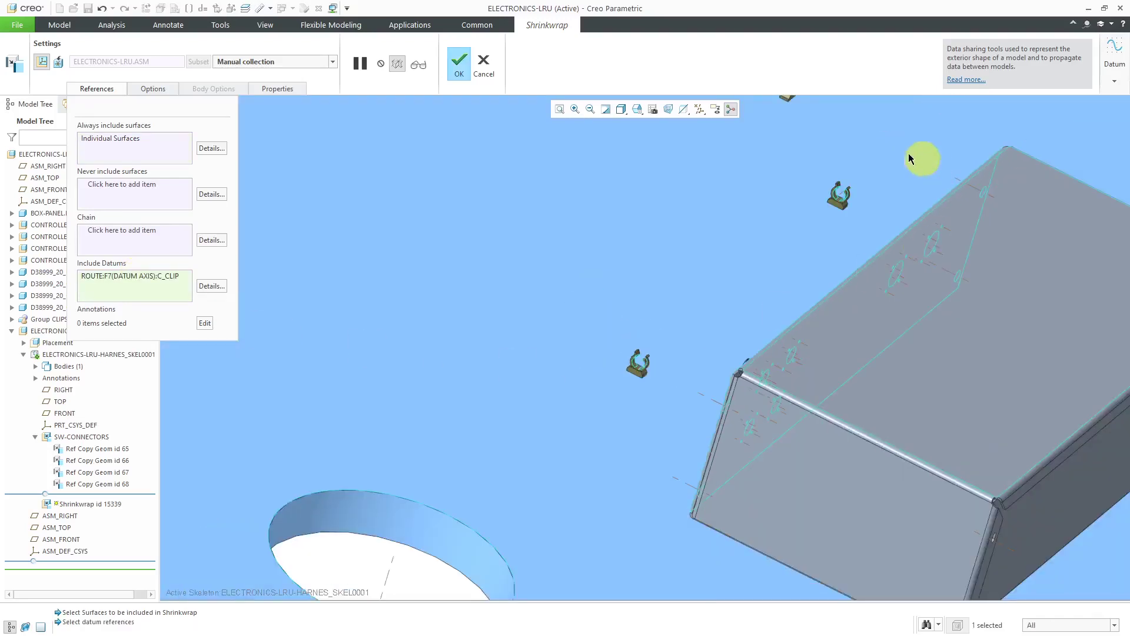
scroll(910, 158, "up", 5)
left_click(759, 314)
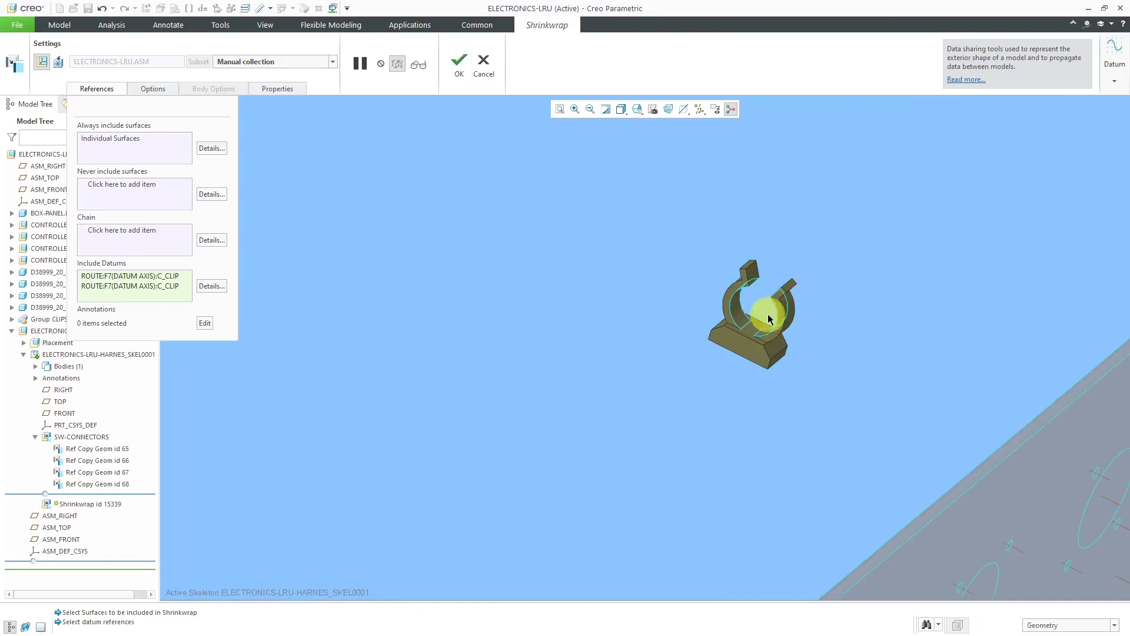
scroll(793, 334, "down", 3)
left_click(757, 239)
scroll(824, 374, "up", 5)
scroll(683, 366, "down", 5)
scroll(813, 374, "up", 5)
left_click(528, 218)
left_click(525, 245)
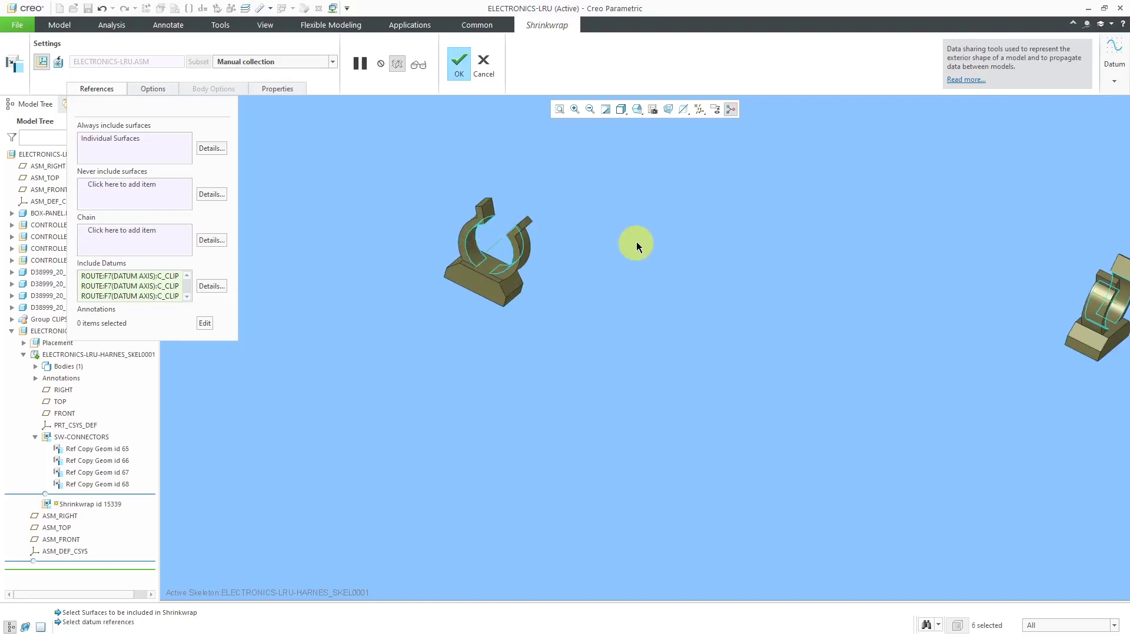
scroll(616, 253, "down", 5)
scroll(504, 240, "up", 5)
left_click(501, 236)
scroll(641, 384, "down", 5)
scroll(613, 366, "up", 5)
left_click(547, 307)
scroll(547, 308, "down", 5)
scroll(584, 269, "up", 5)
left_click(612, 345)
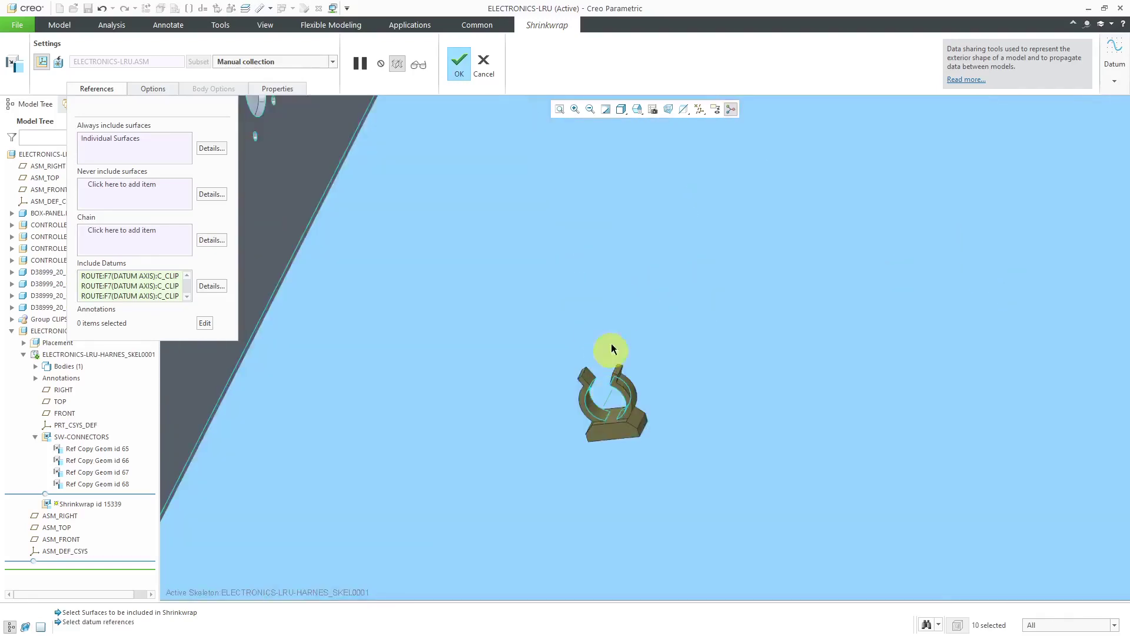
scroll(600, 349, "down", 5)
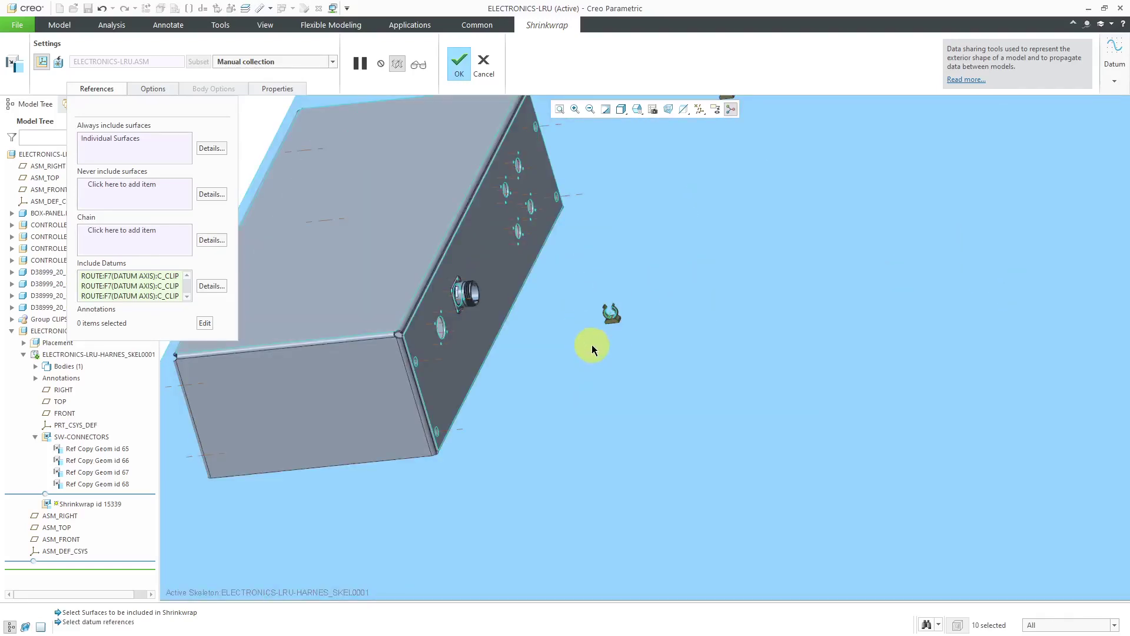
Name the shrinkwrap feature sw-surfaces, complete it, and inspect the collected surfaces in the assembly
left_click(271, 89)
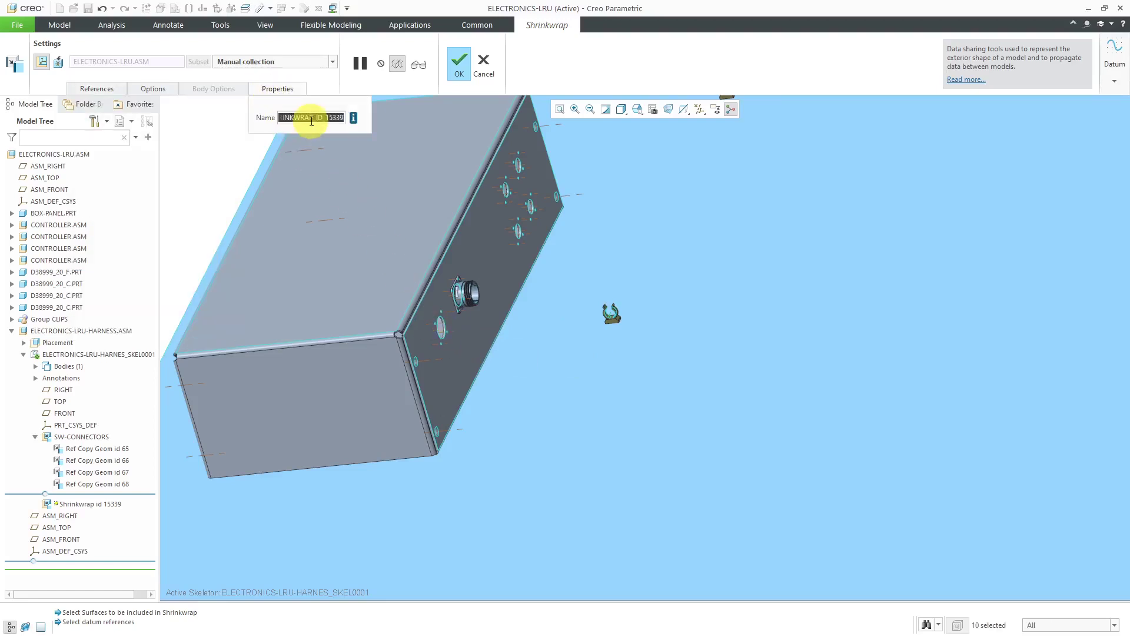
type("sw-surfaces")
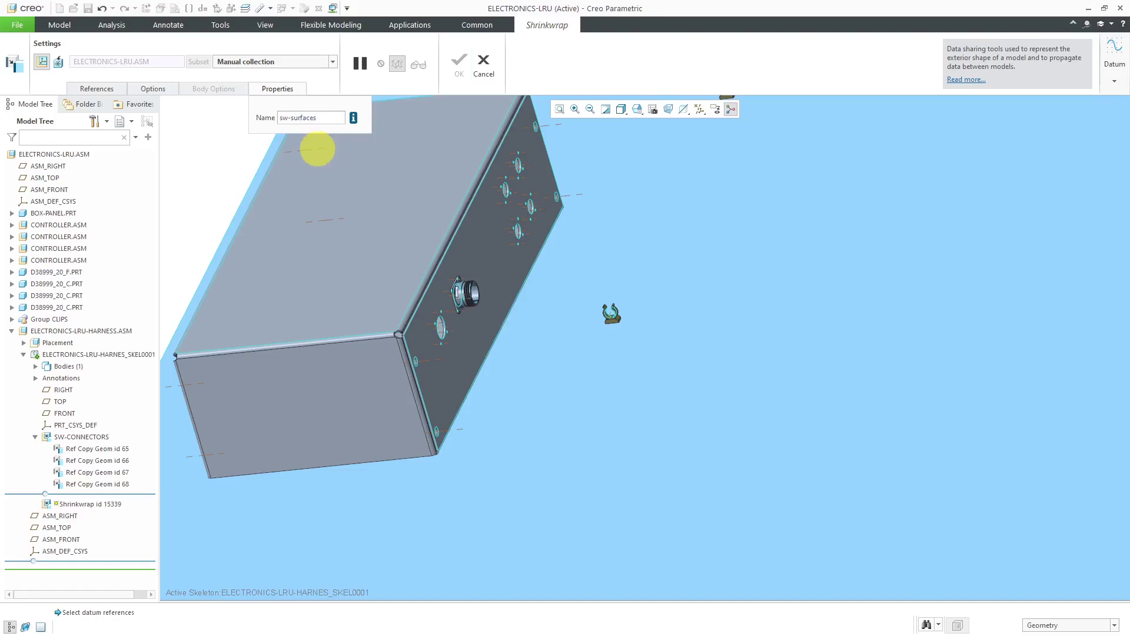
key("Return")
left_click(458, 70)
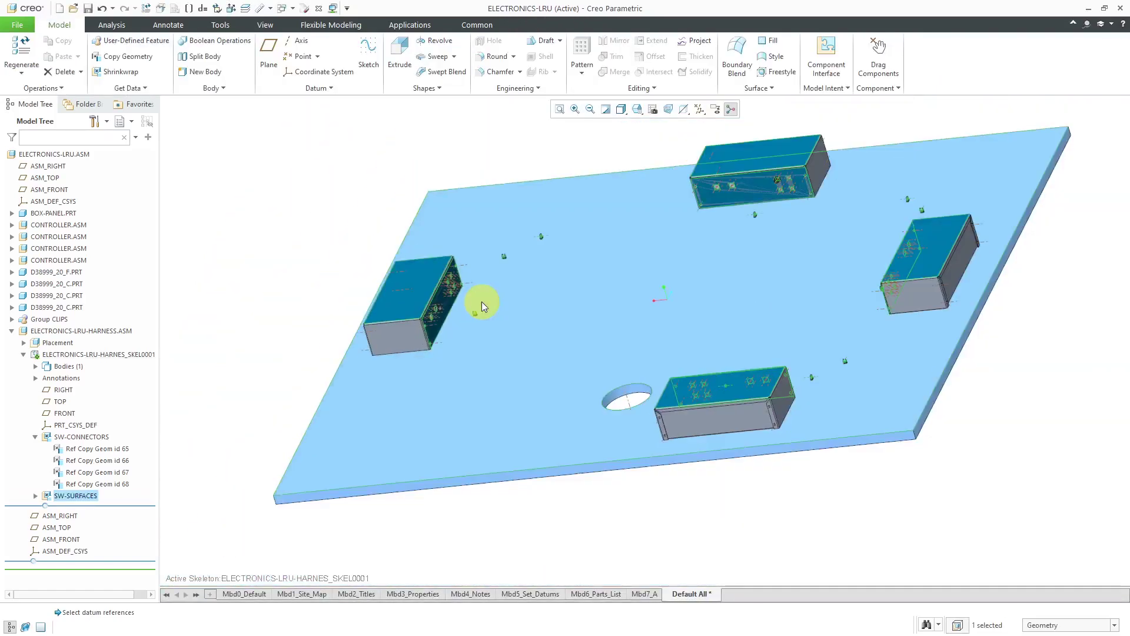
middle_click_drag(481, 301, 221, 281)
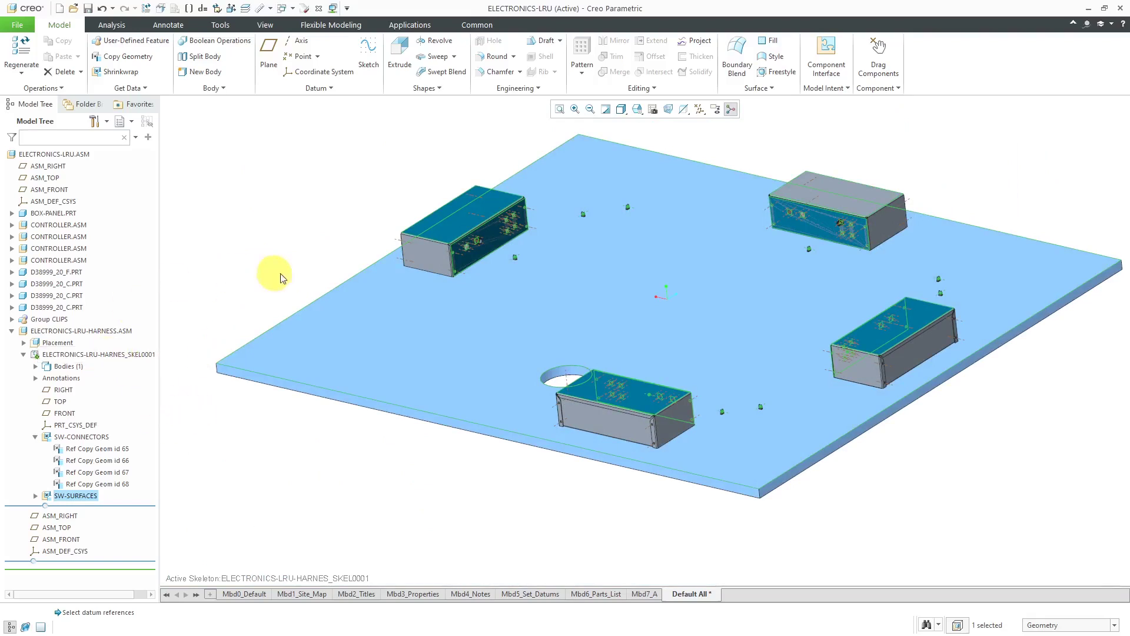
Hide the harness skeleton part in the top-level assembly and turn off the display of axes
left_click(104, 358)
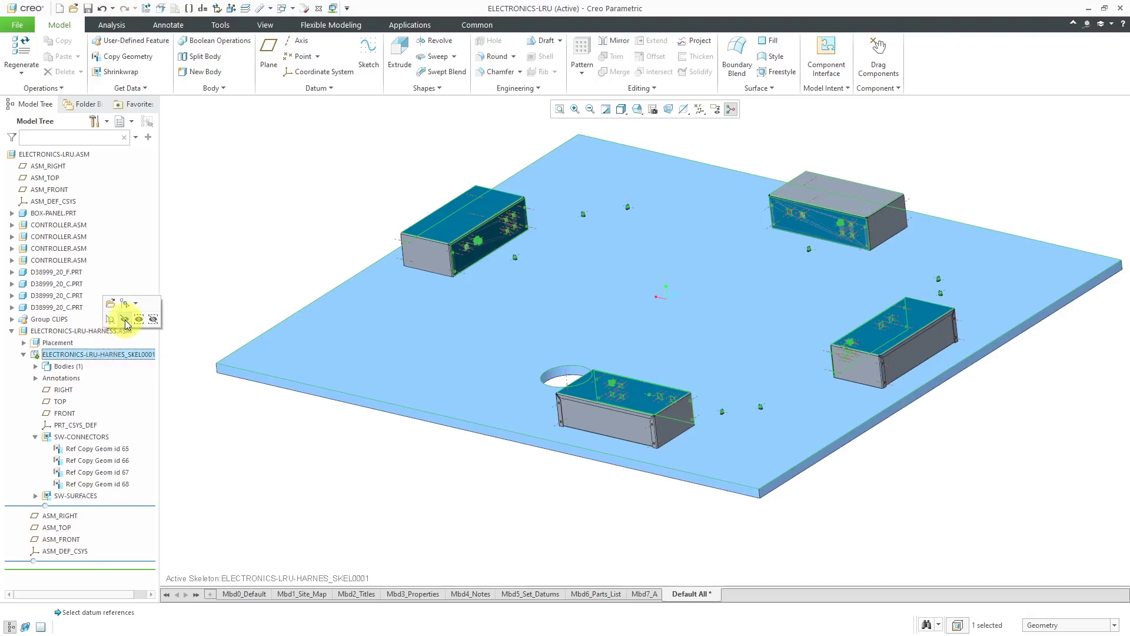
left_click(125, 319)
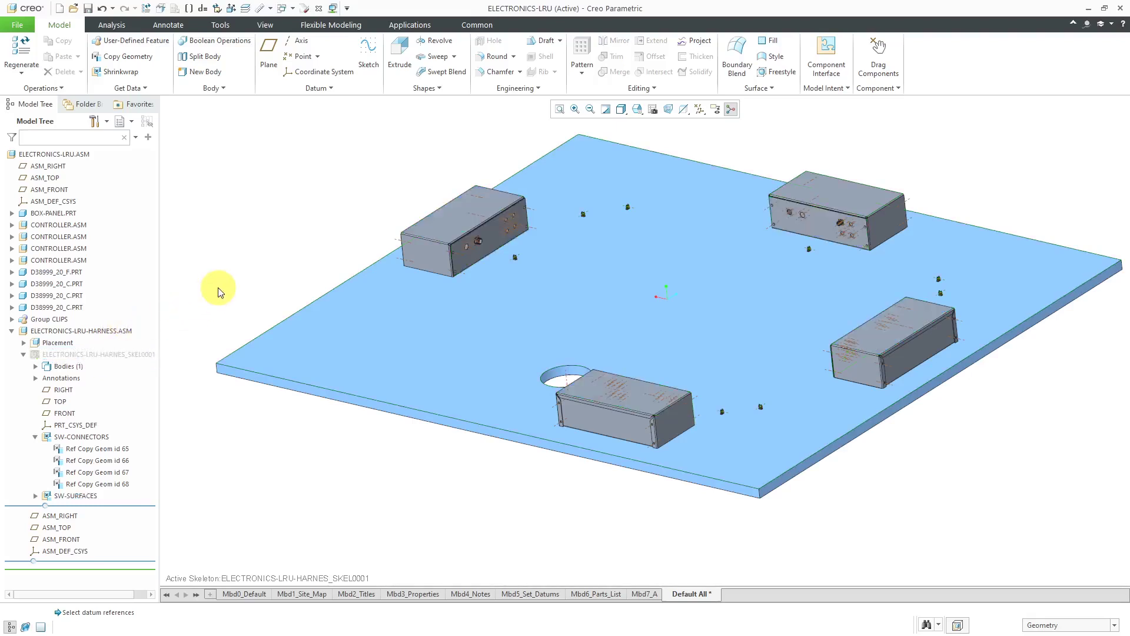
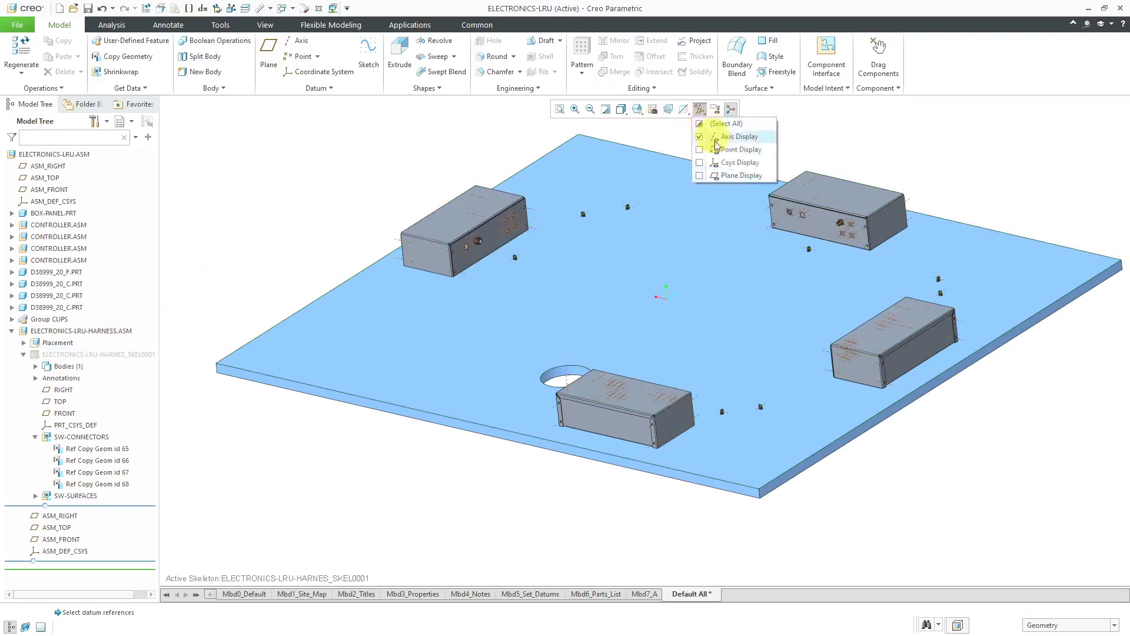
left_click(700, 136)
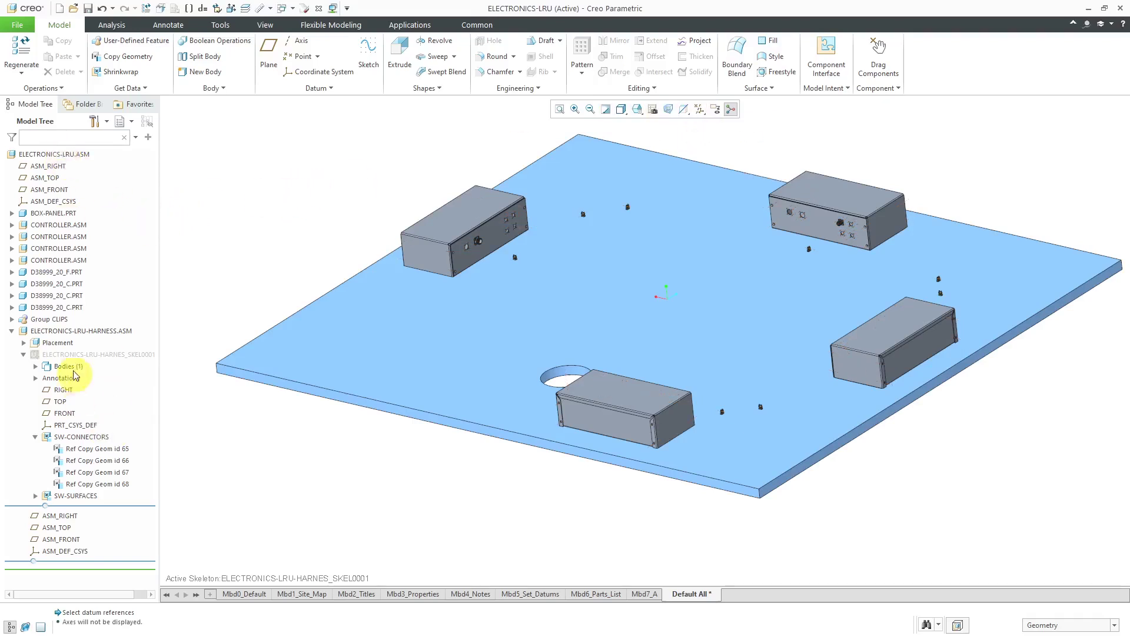
Open ELECTRONICS-LRU-HARNESS.ASM in its own window and show its hidden skeleton part
left_click(69, 335)
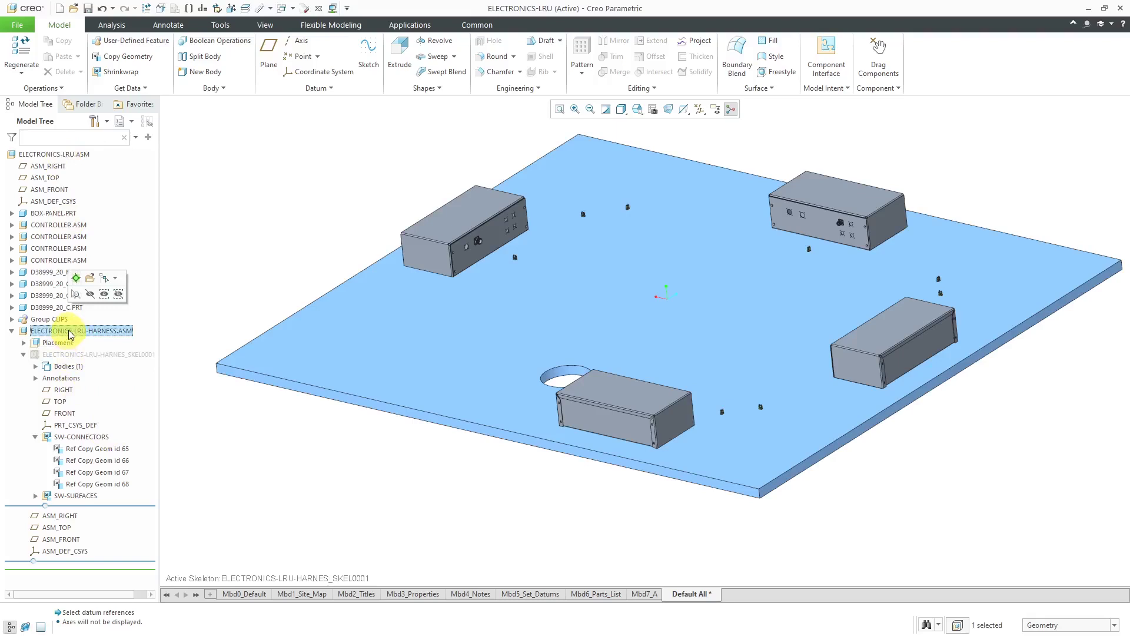
left_click(87, 281)
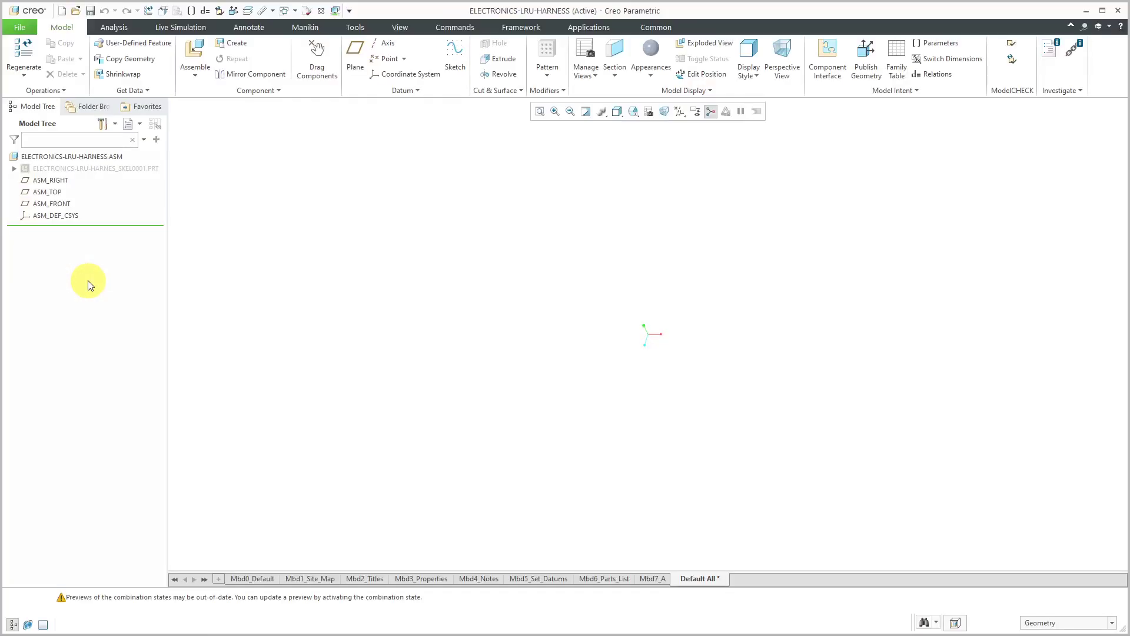
left_click(65, 170)
left_click(98, 129)
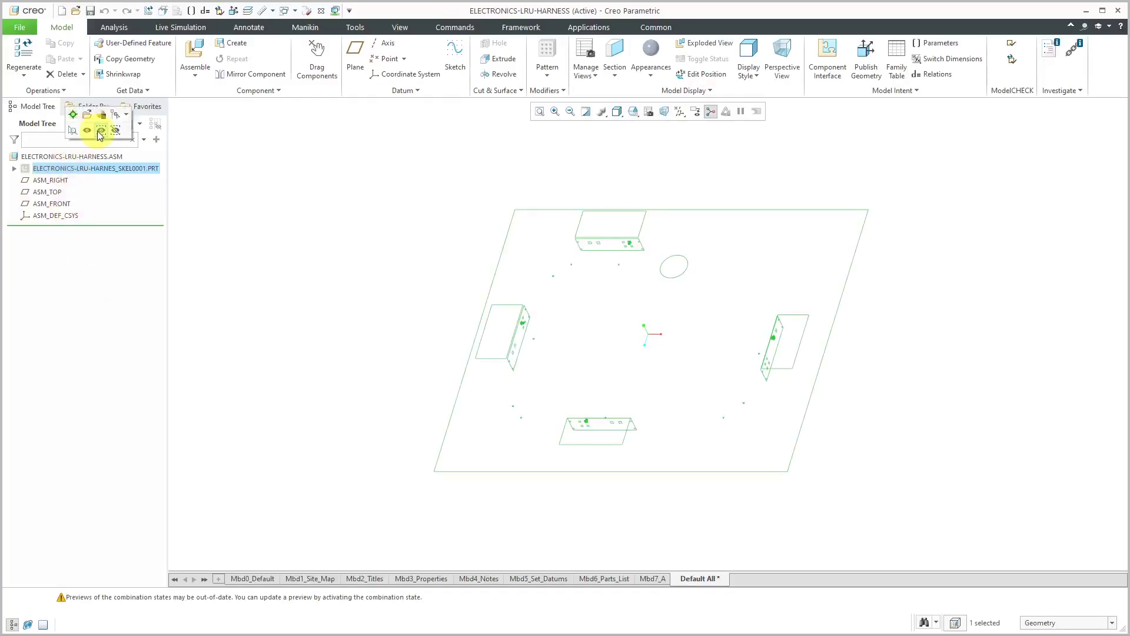
Examine the skeleton's panel, controller, connector and clip surfaces from several sides, including a close look at one receptacle
middle_click_drag(370, 297, 496, 287)
scroll(593, 292, "up", 5)
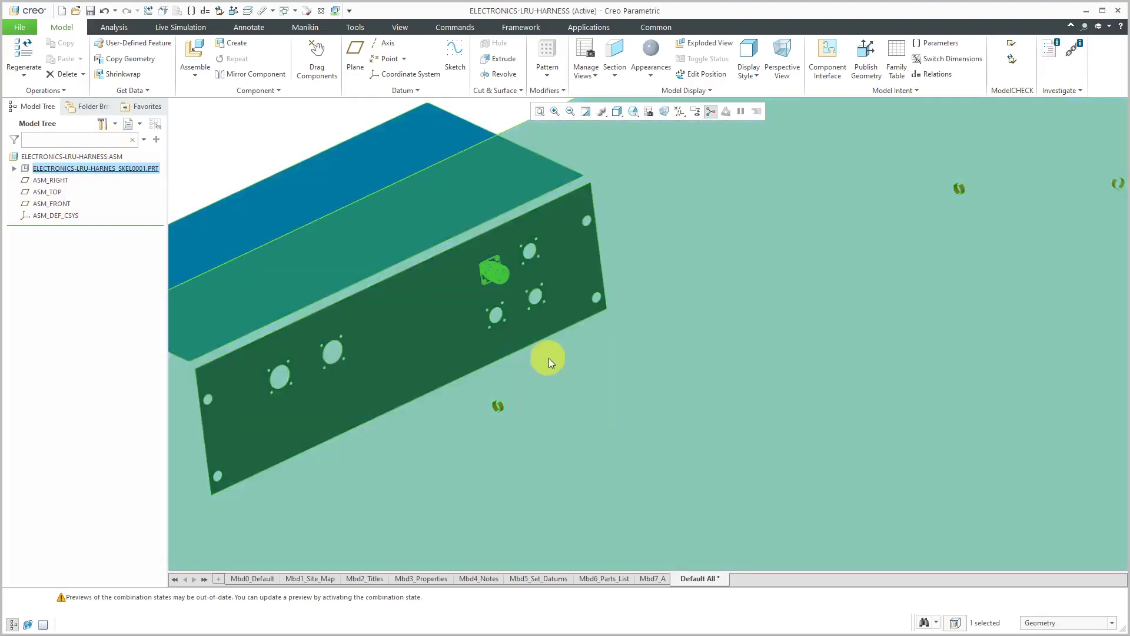
scroll(549, 357, "down", 3)
left_click(434, 227)
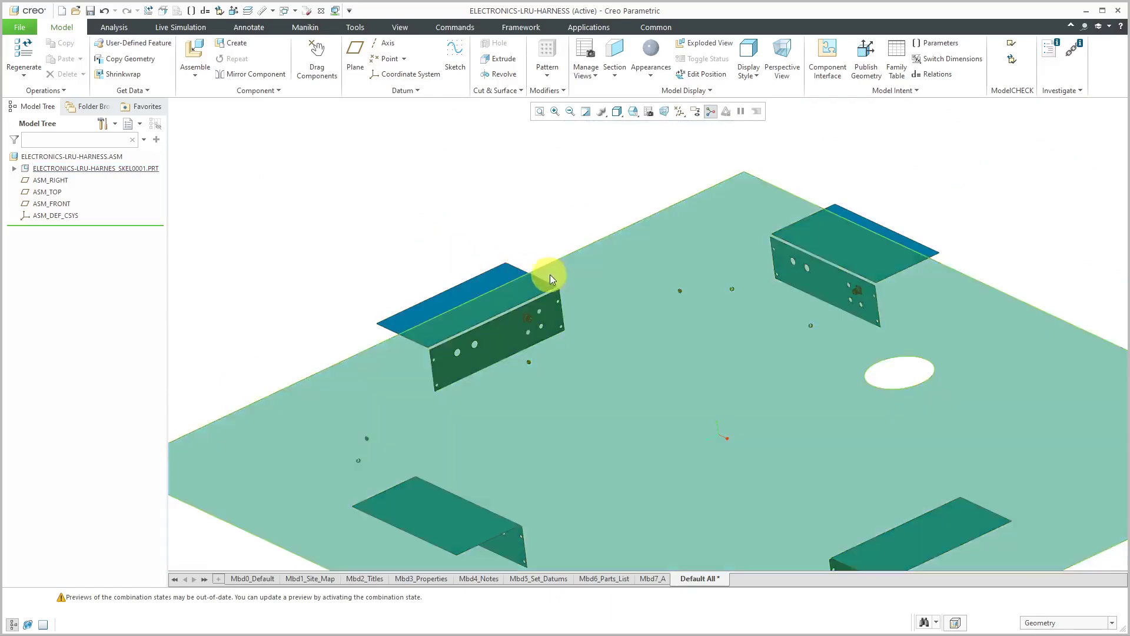
middle_click_drag(543, 272, 679, 279)
scroll(836, 283, "down", 3)
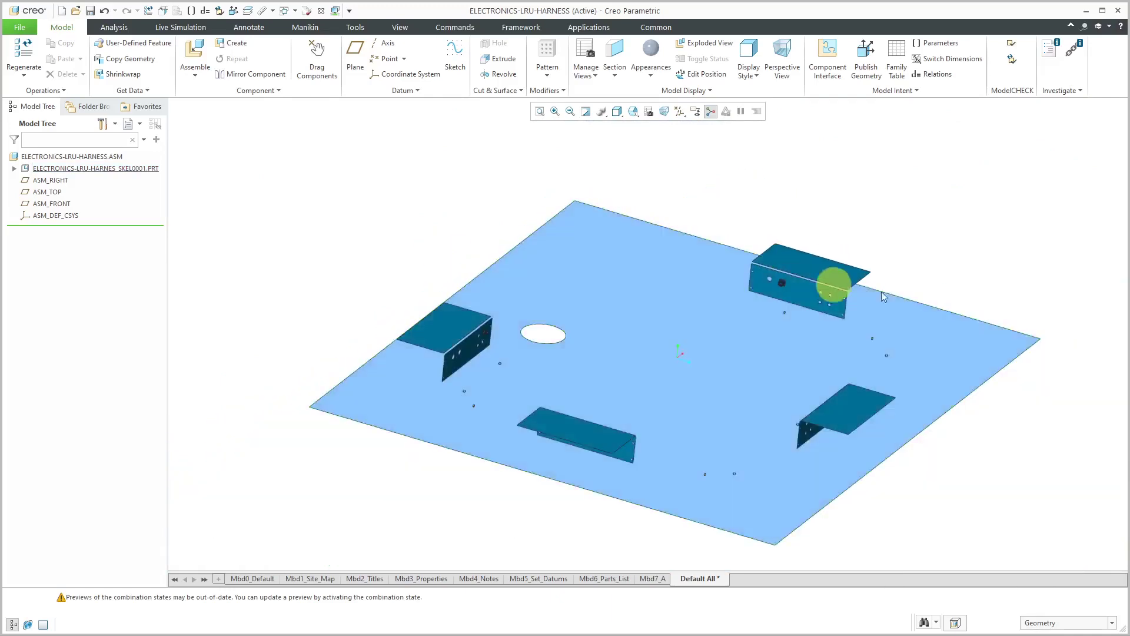
scroll(880, 285, "up", 6)
scroll(595, 285, "up", 4)
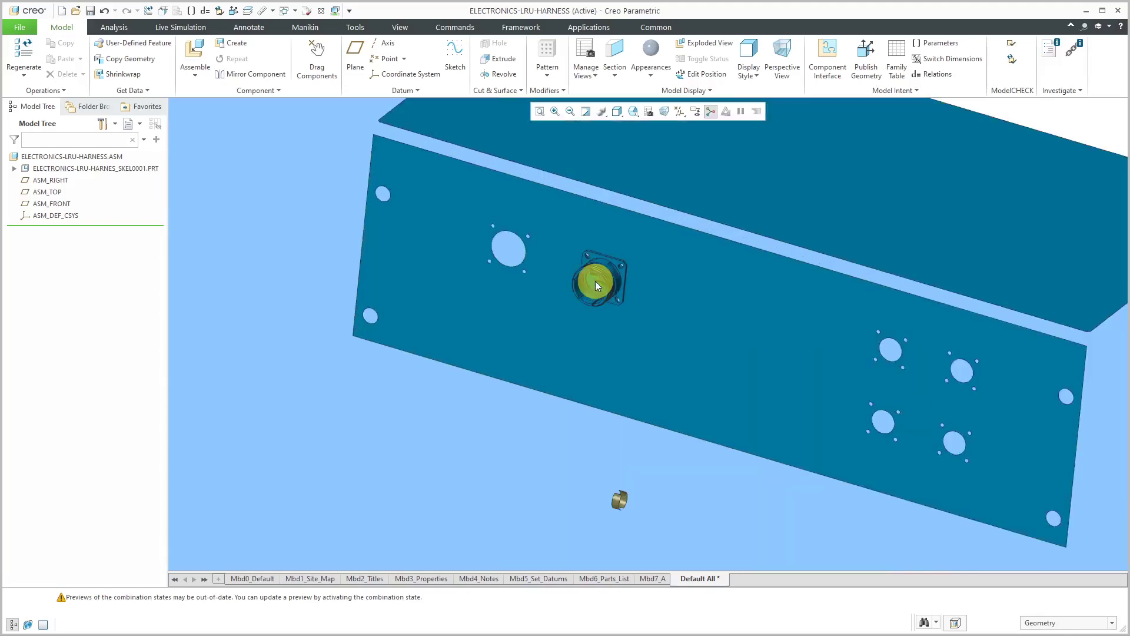
scroll(634, 320, "down", 3)
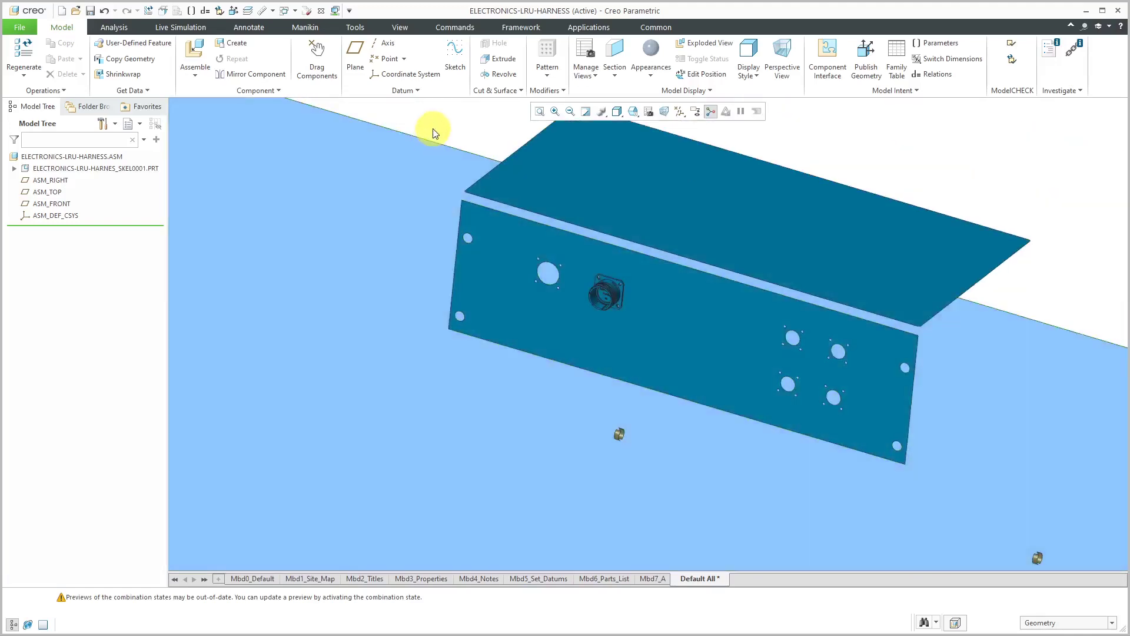
Bring the plug d38999_26_f.prt from the CAE_Routed Connectors folder D38999_26_PLUG into the harness assembly for placement
left_click(195, 51)
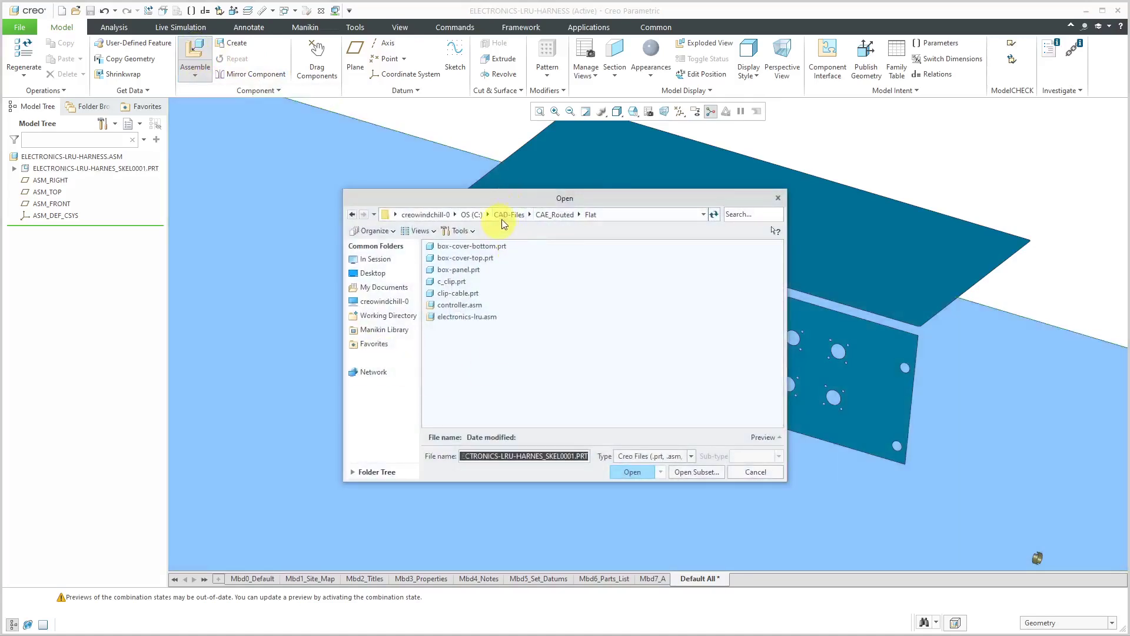
left_click(504, 217)
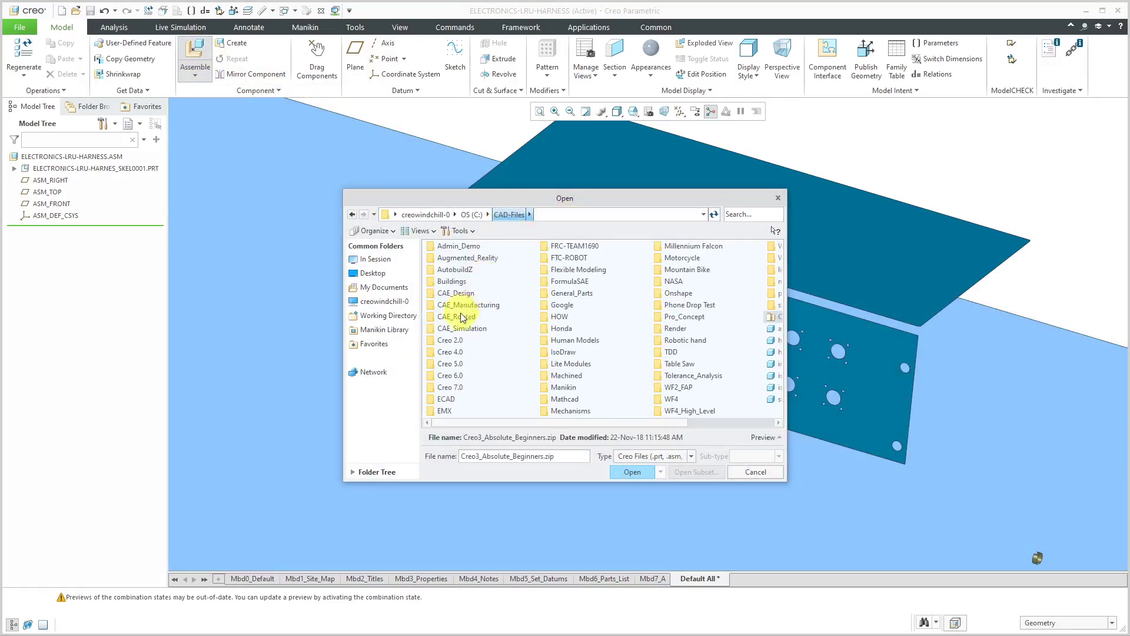
double_click(462, 317)
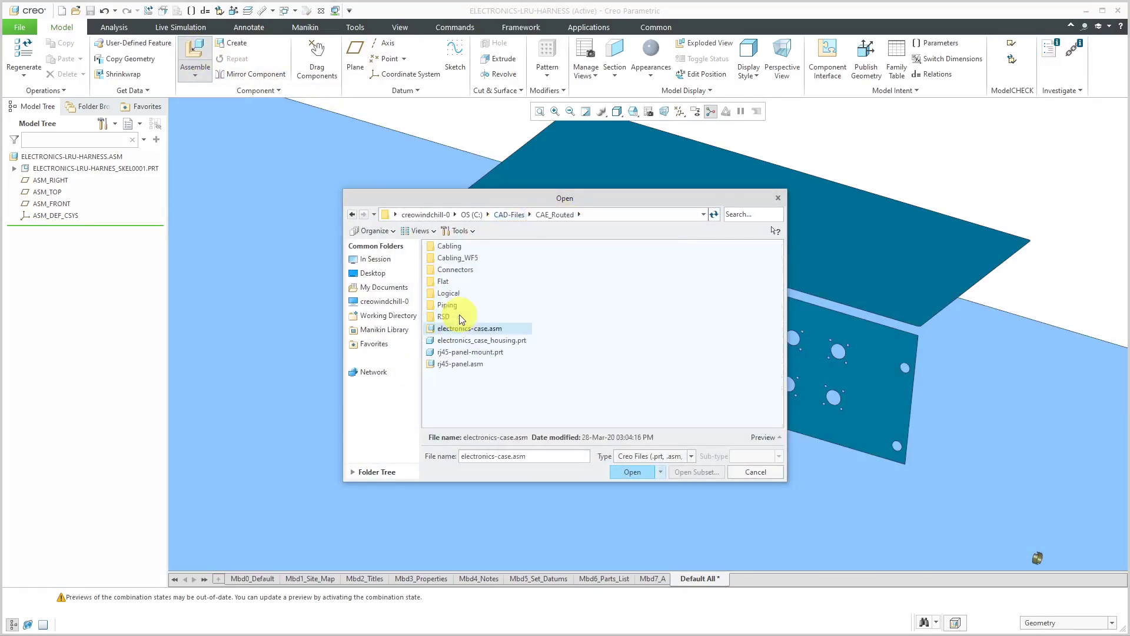
double_click(467, 271)
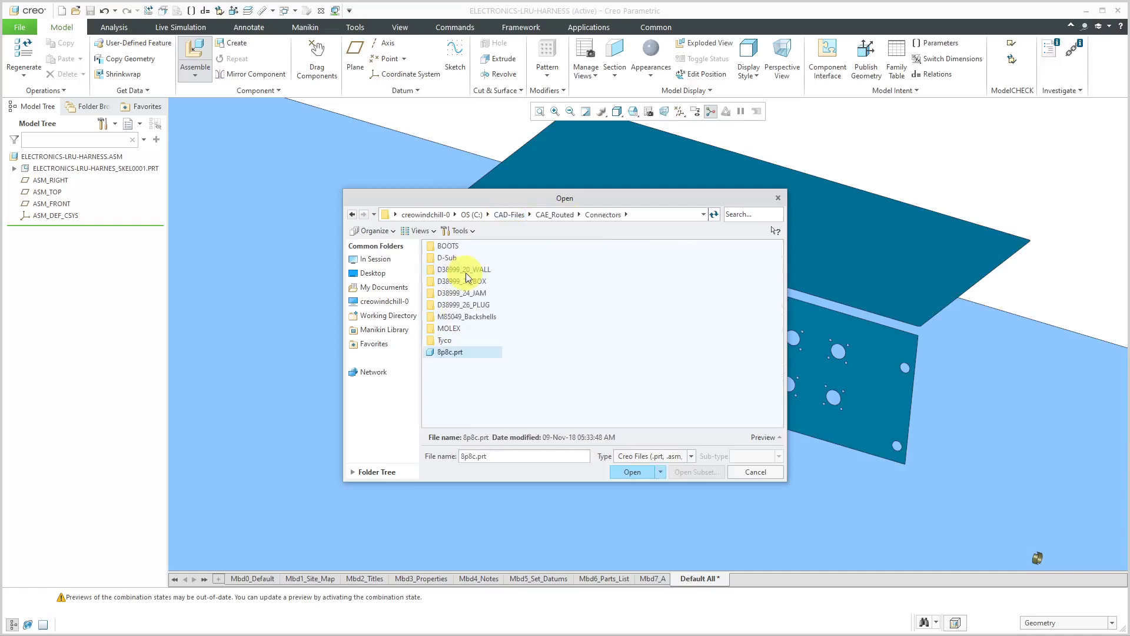
double_click(481, 305)
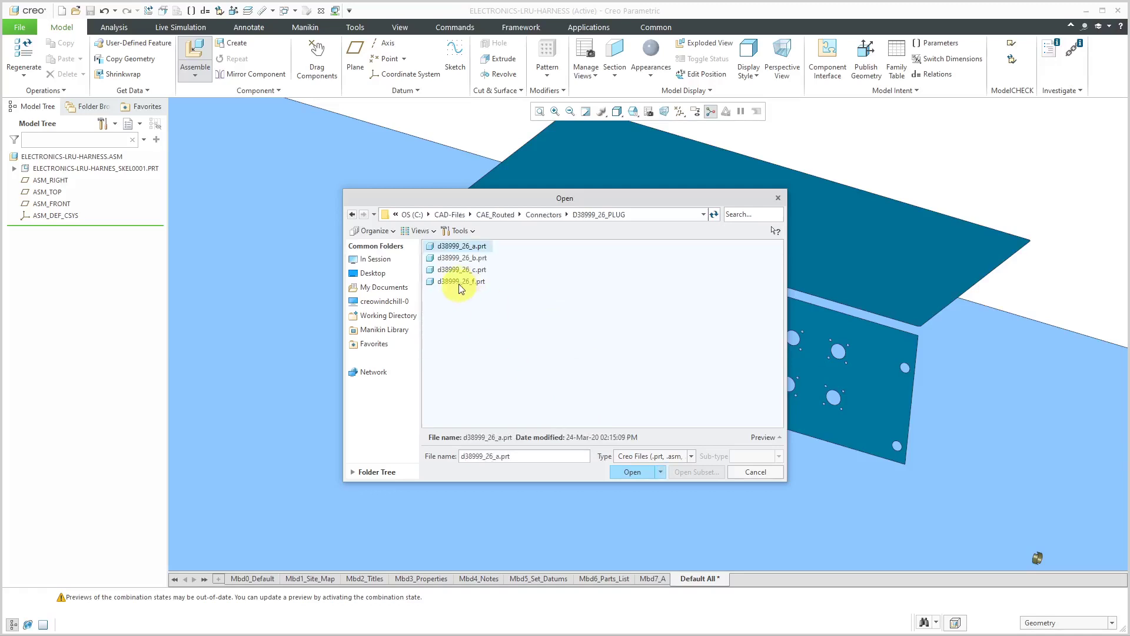
double_click(463, 283)
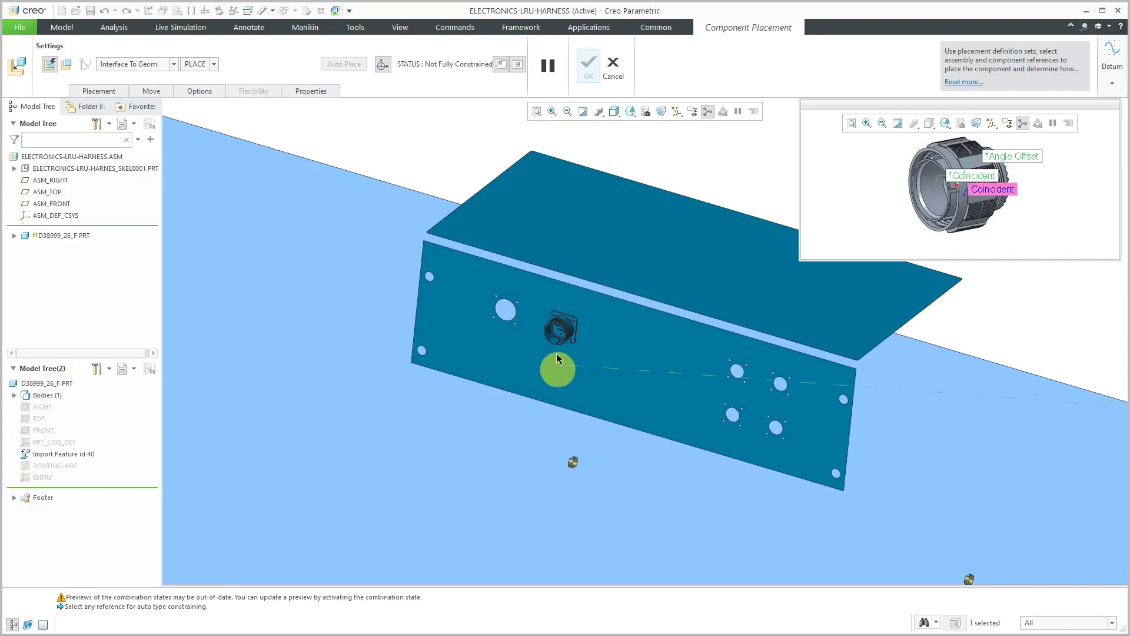
Constrain the plug coincident with the receptacle's outer cylindrical surface and with the flat ring face inside its shell
scroll(605, 384, "up", 6)
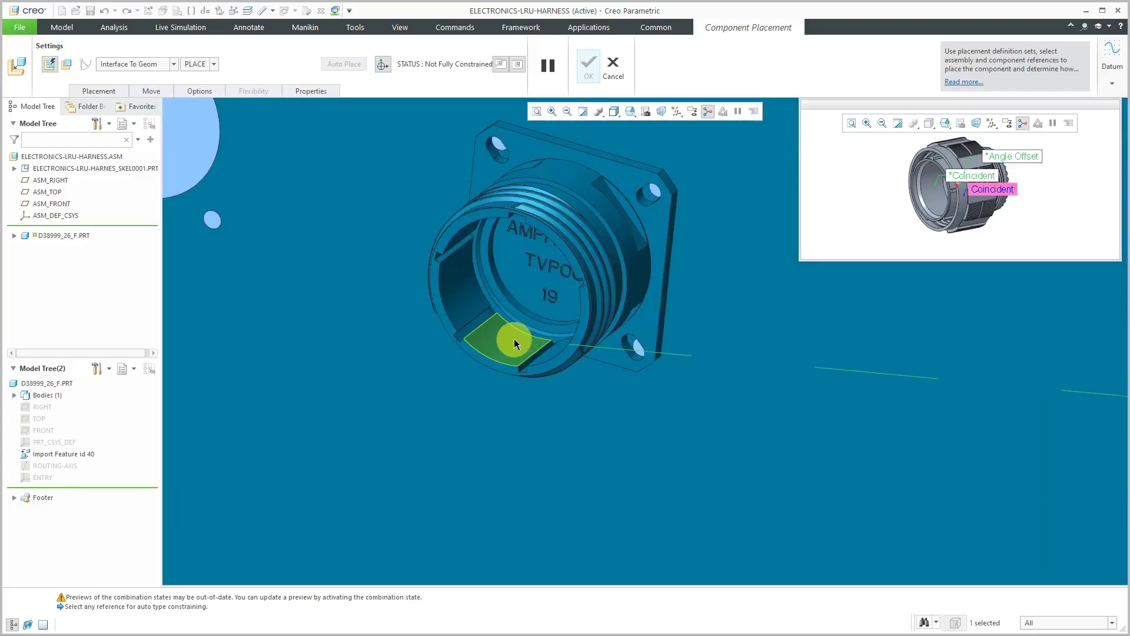
left_click(634, 265)
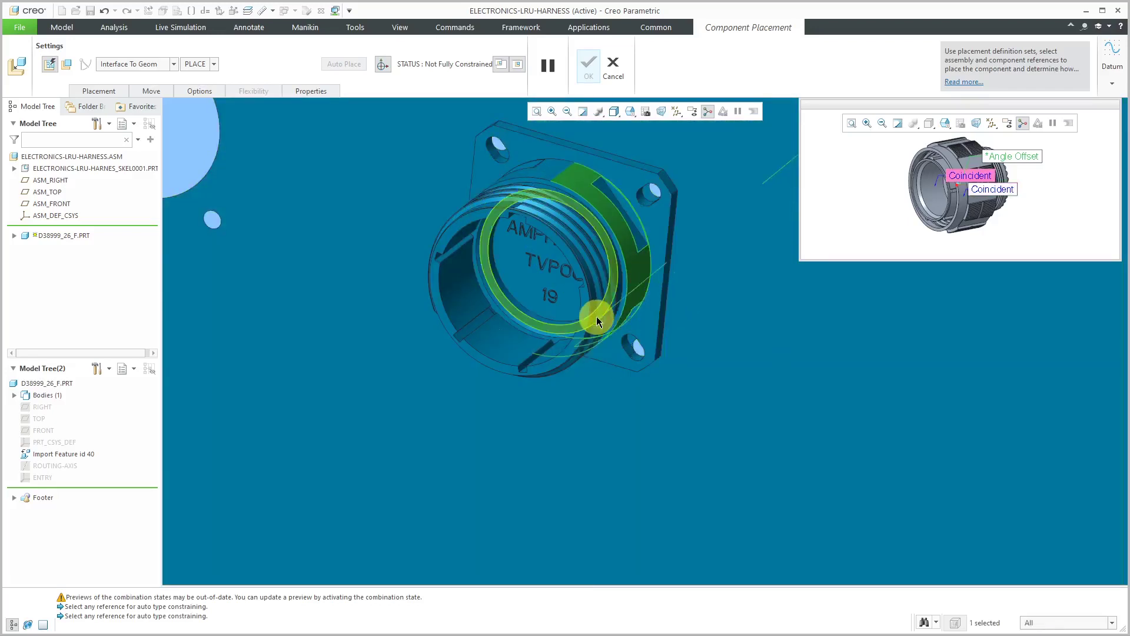
scroll(598, 317, "down", 5)
scroll(432, 403, "up", 5)
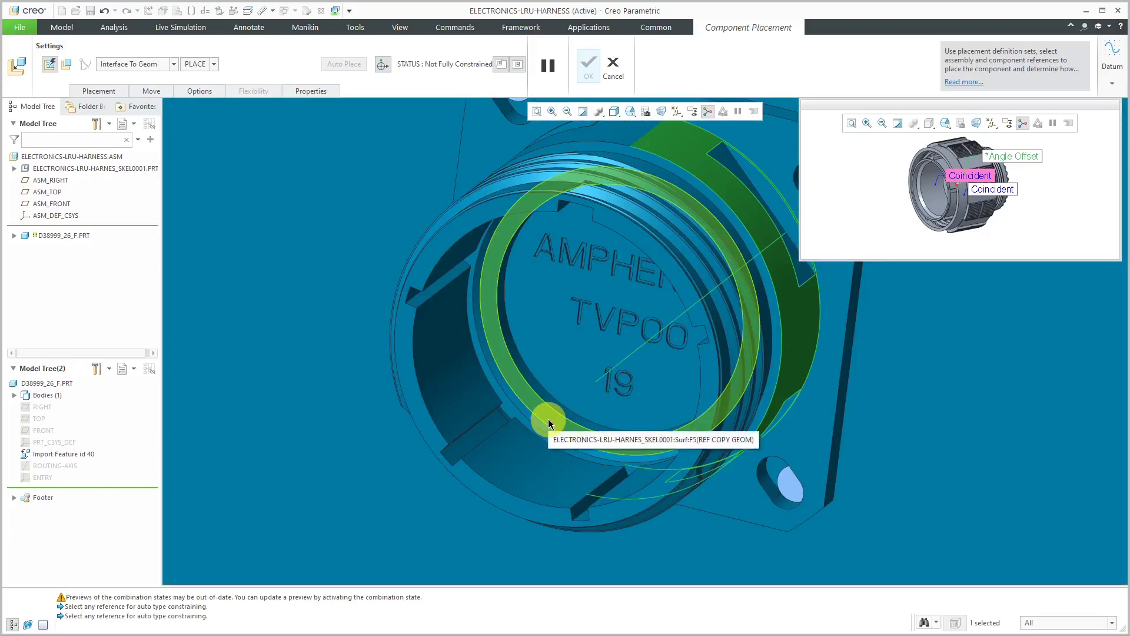
left_click(549, 421)
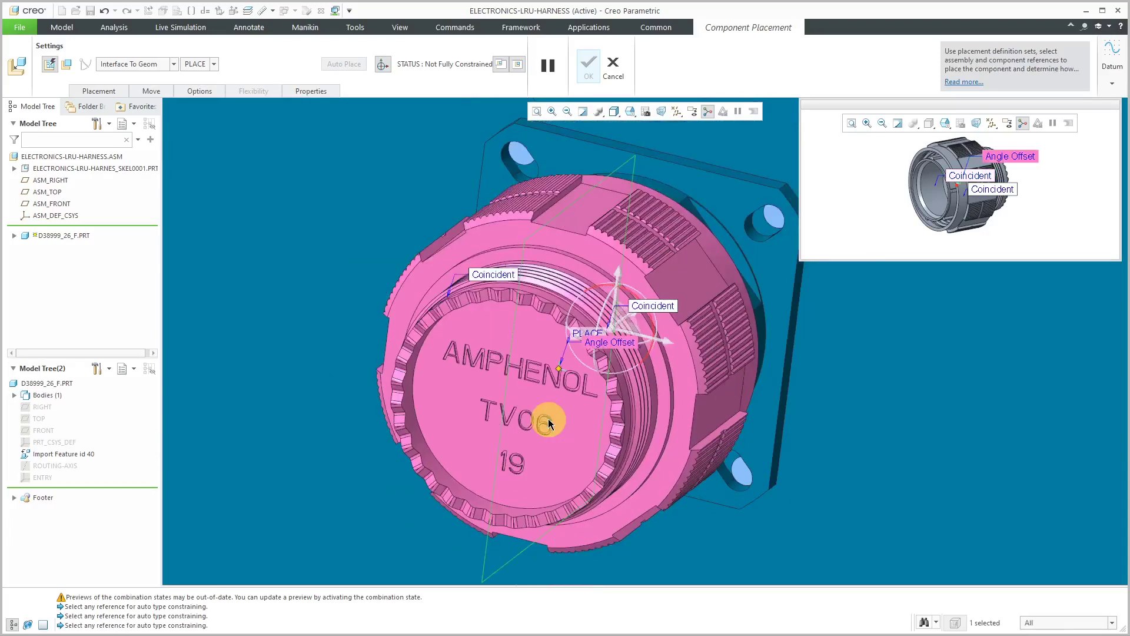
Use the controller box's top surface as the plug's Angle Offset reference and check the plug's orientation on the receptacle
scroll(549, 420, "down", 5)
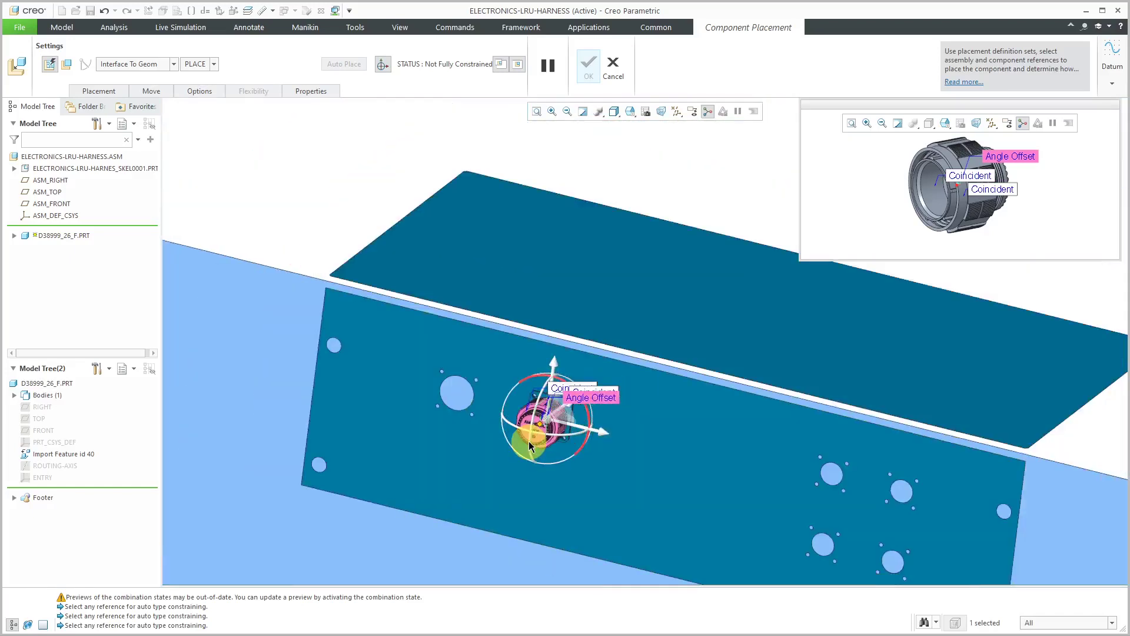
scroll(548, 356, "down", 6)
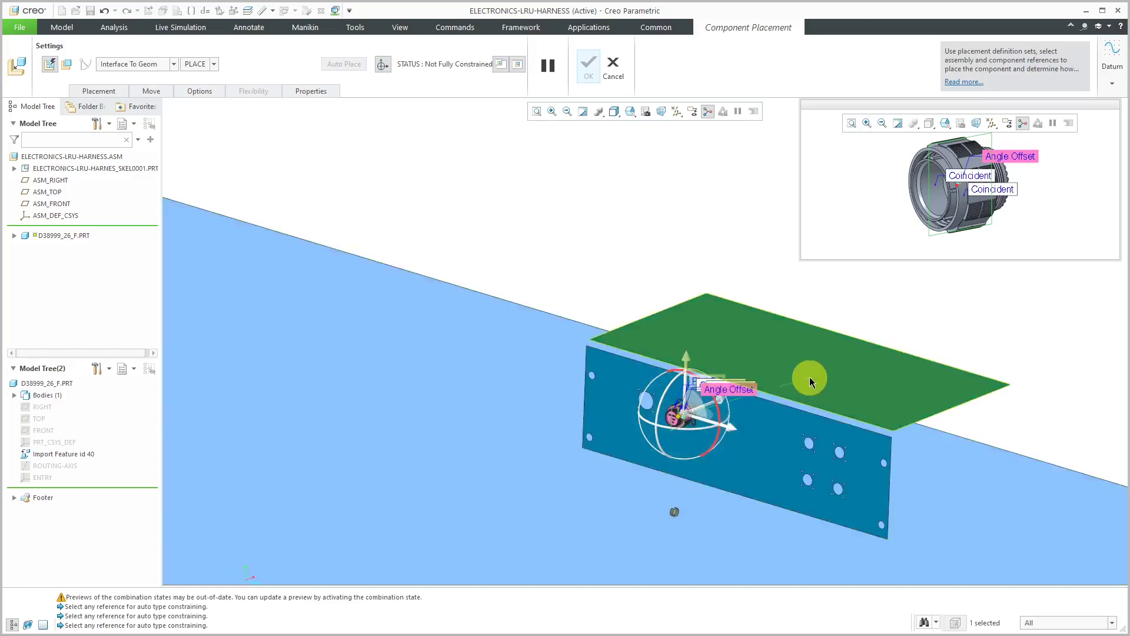
left_click(810, 381)
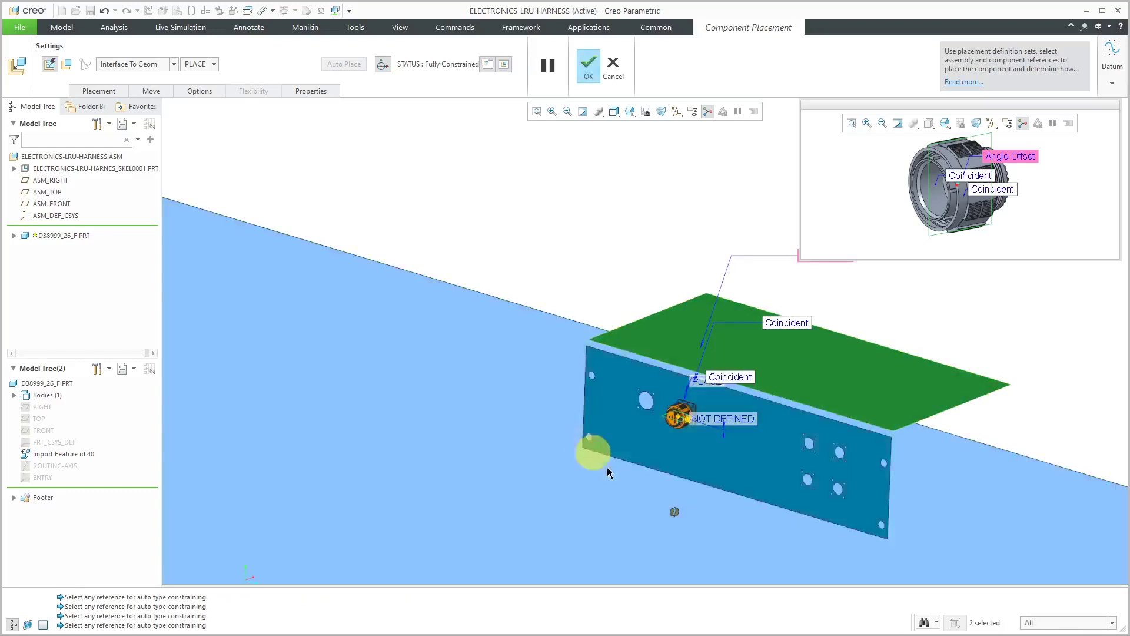
scroll(648, 424, "up", 8)
scroll(648, 423, "down", 5)
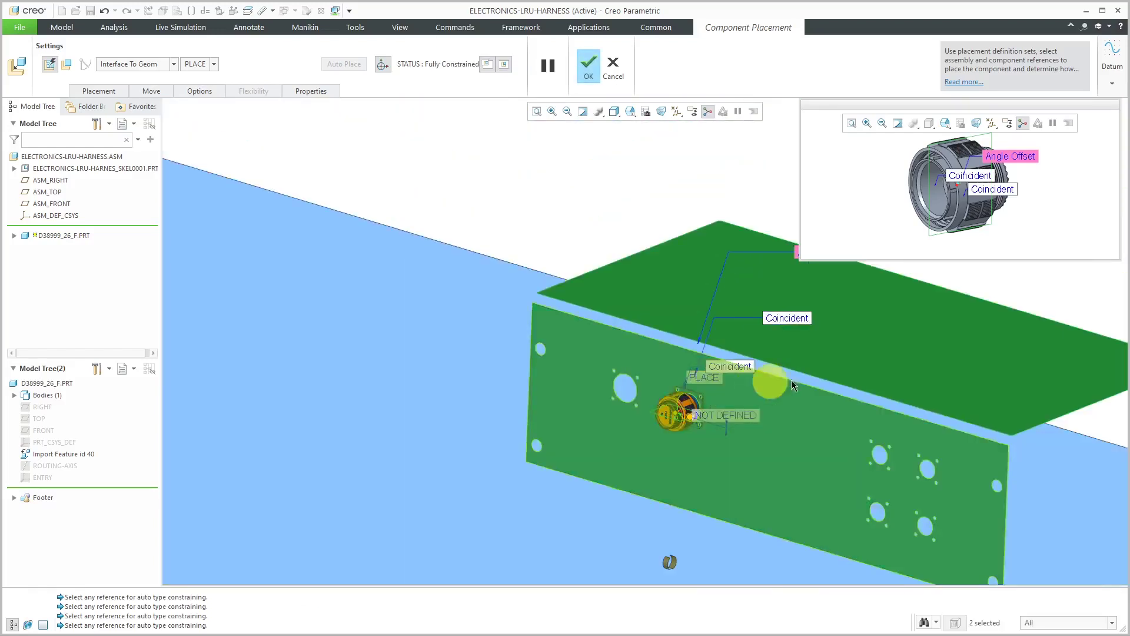
scroll(648, 457, "up", 5)
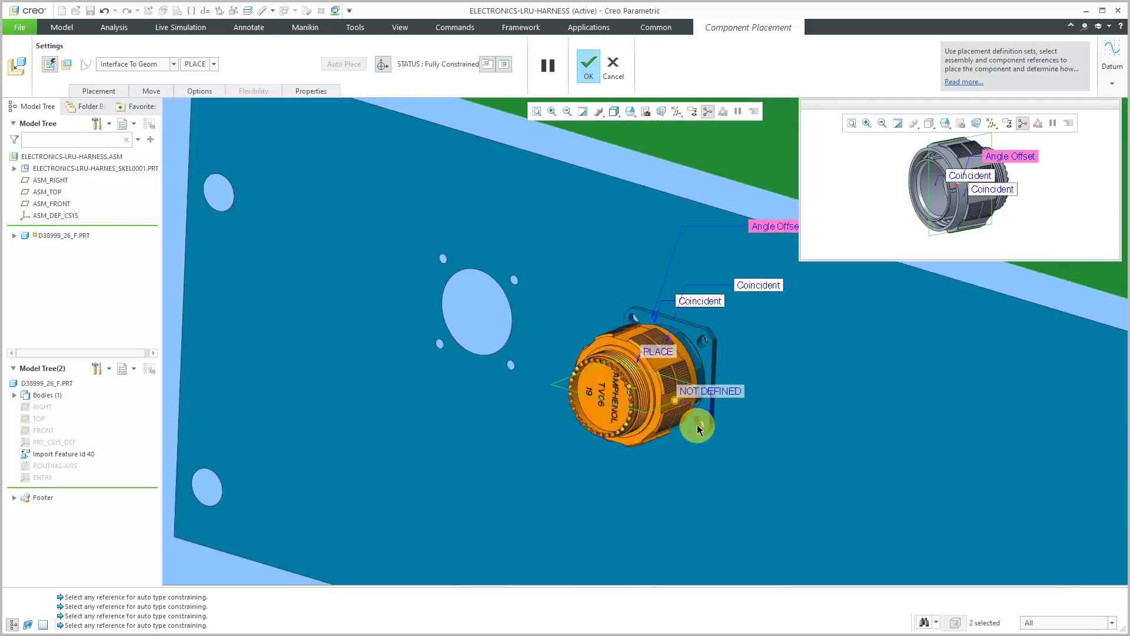
scroll(635, 456, "down", 5)
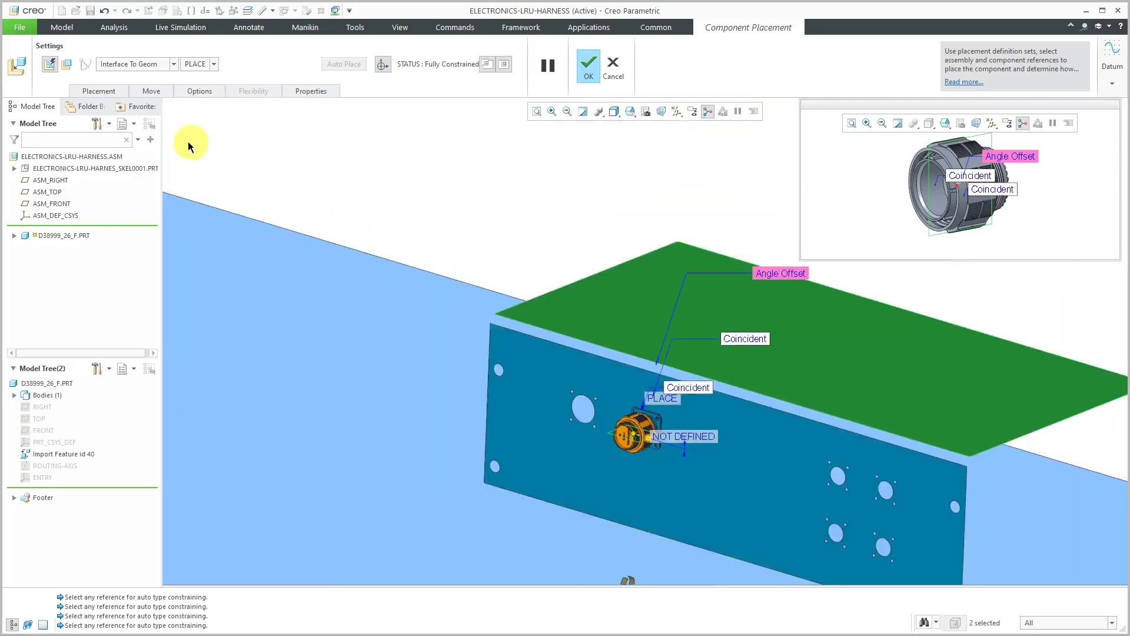
Set the plug's Angle Offset to 90 degrees and complete its placement
left_click(102, 94)
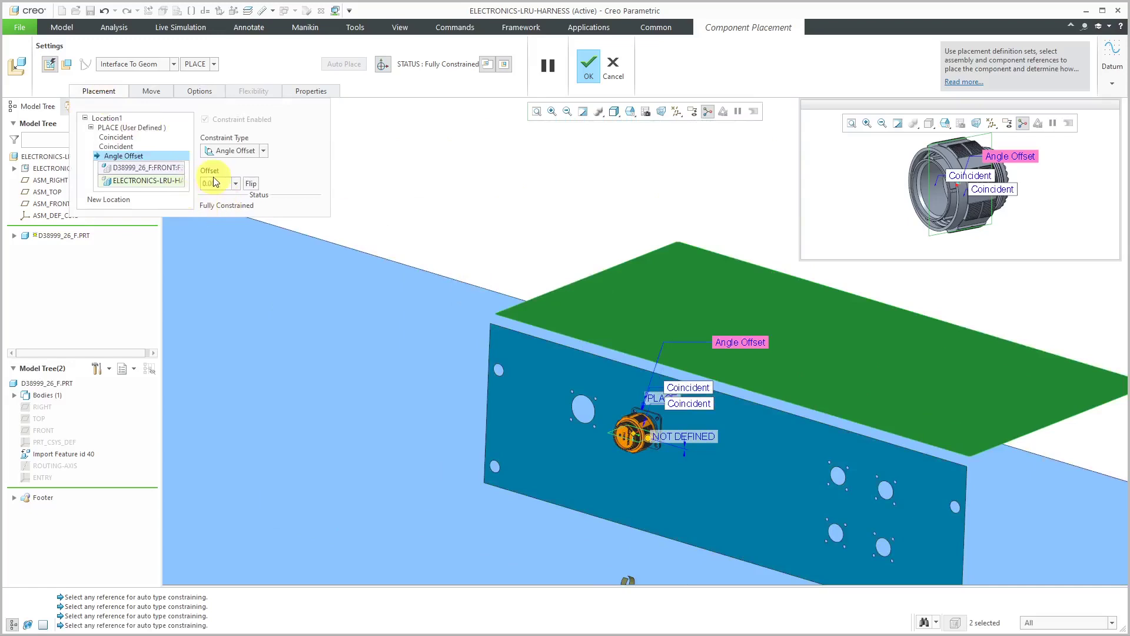
type("90")
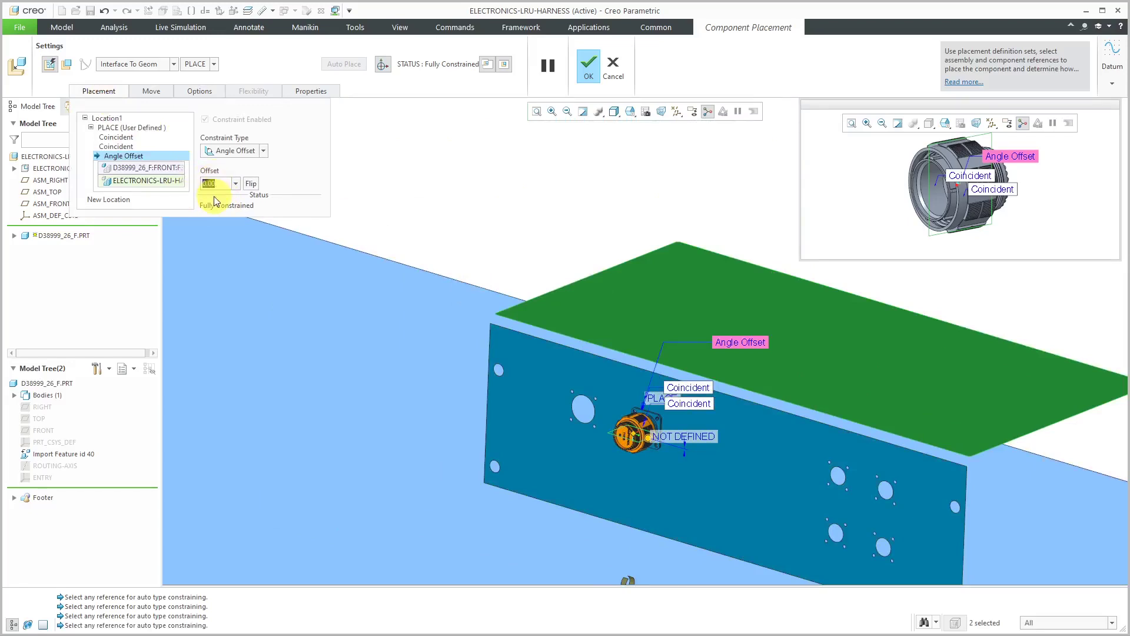
key("Return")
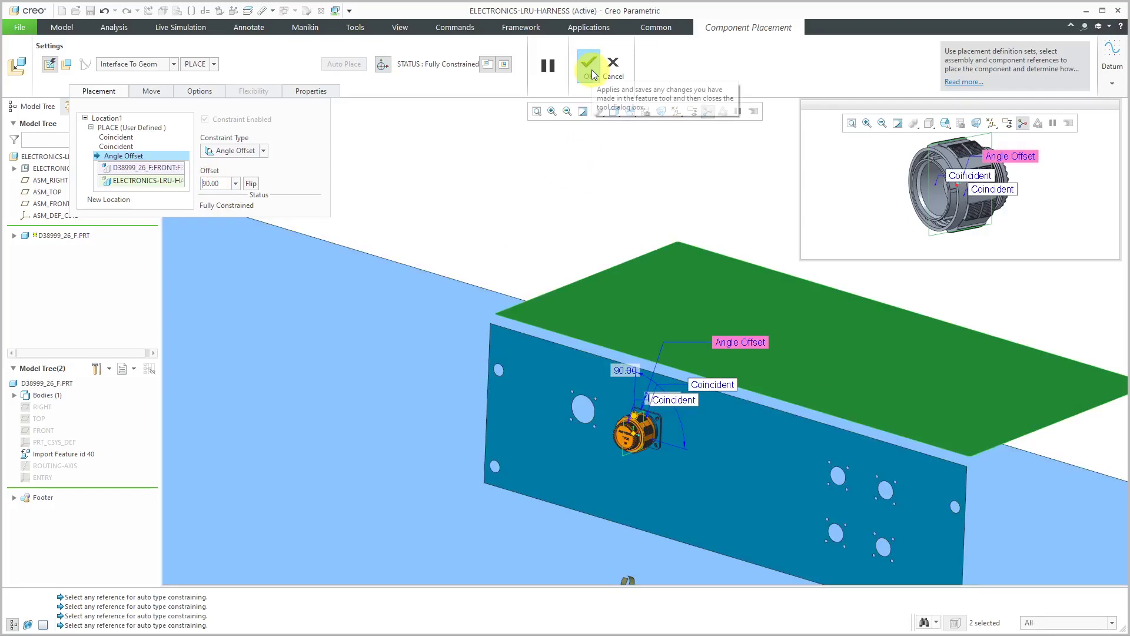
left_click(592, 69)
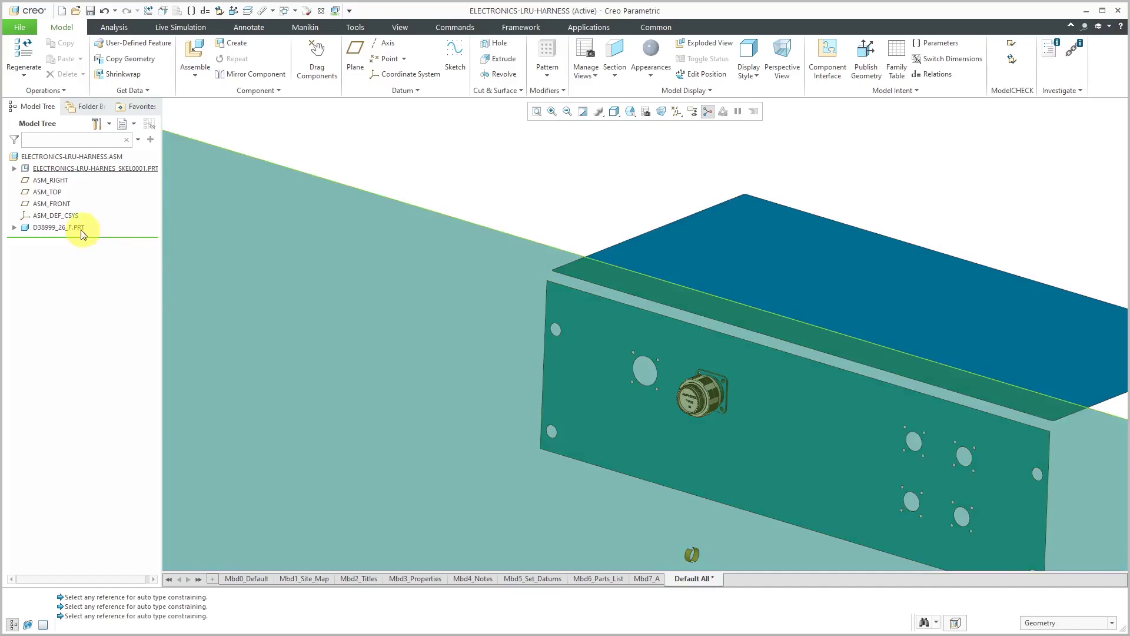
Bring the backshell m85049_38-19.prt from the Connectors folder M85049_Backshells into the harness assembly for placement
scroll(546, 196, "up", 2)
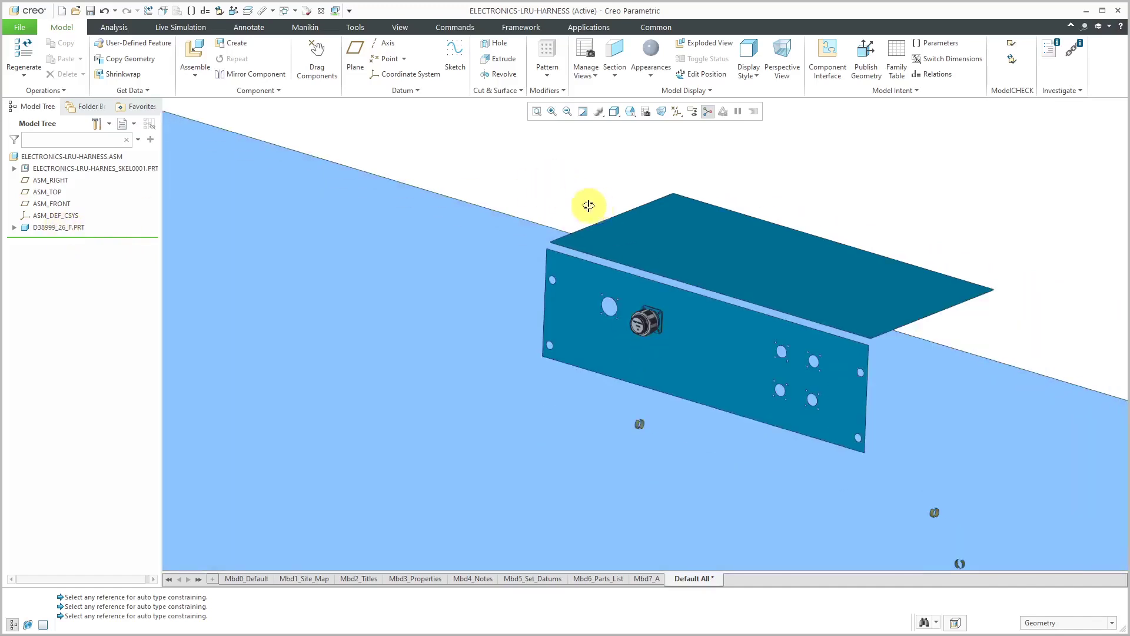
middle_click_drag(588, 205, 574, 195)
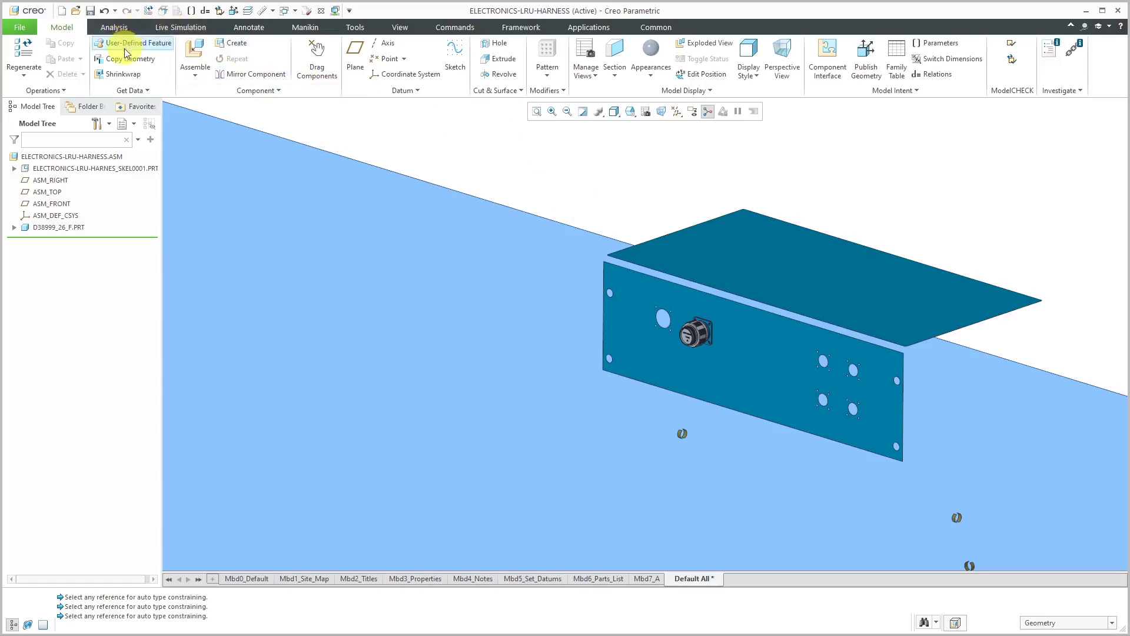
left_click(207, 63)
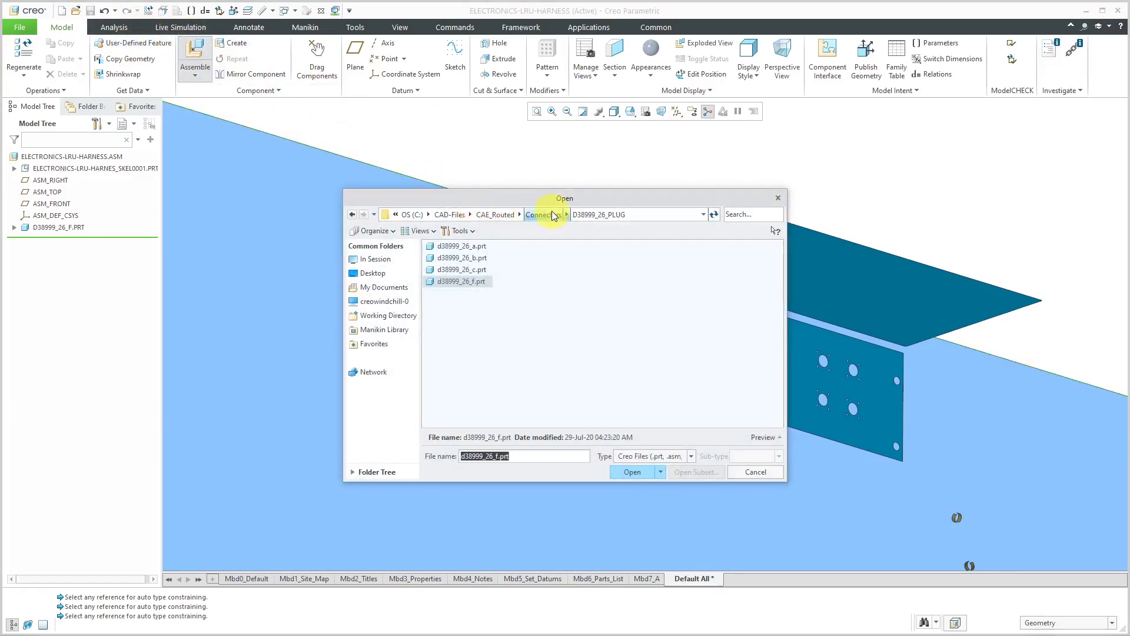
left_click(547, 215)
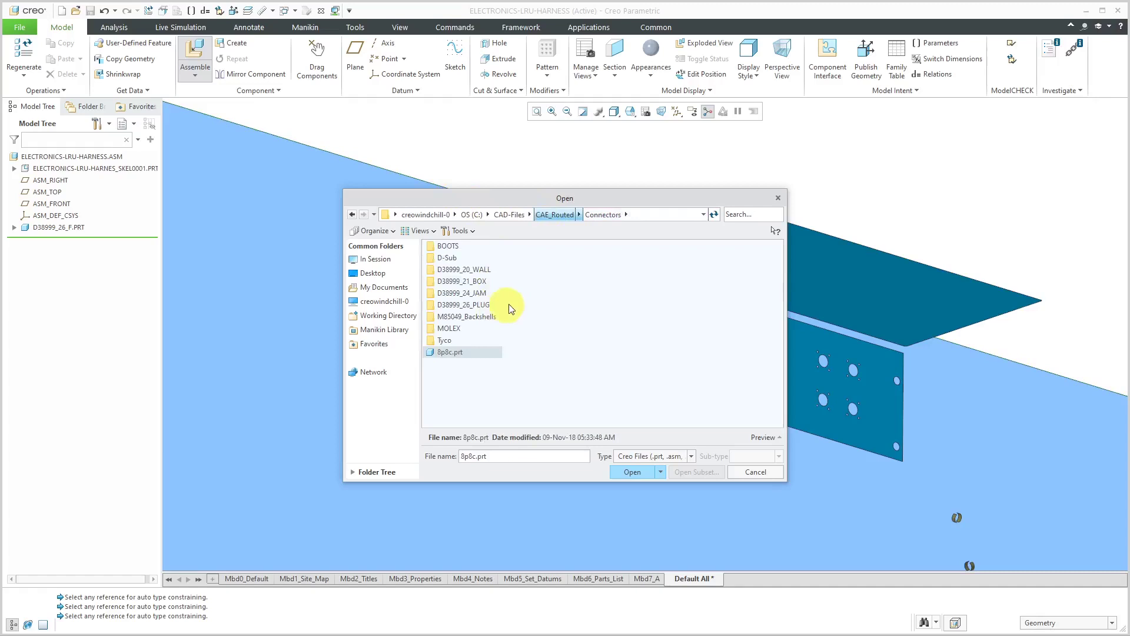
double_click(472, 316)
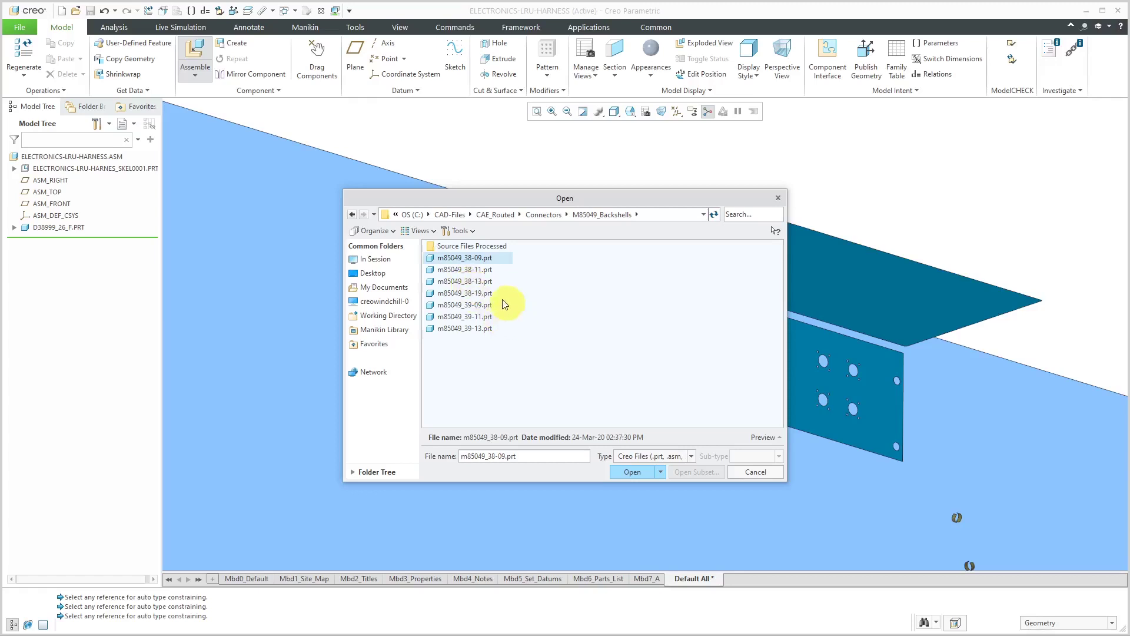
double_click(481, 294)
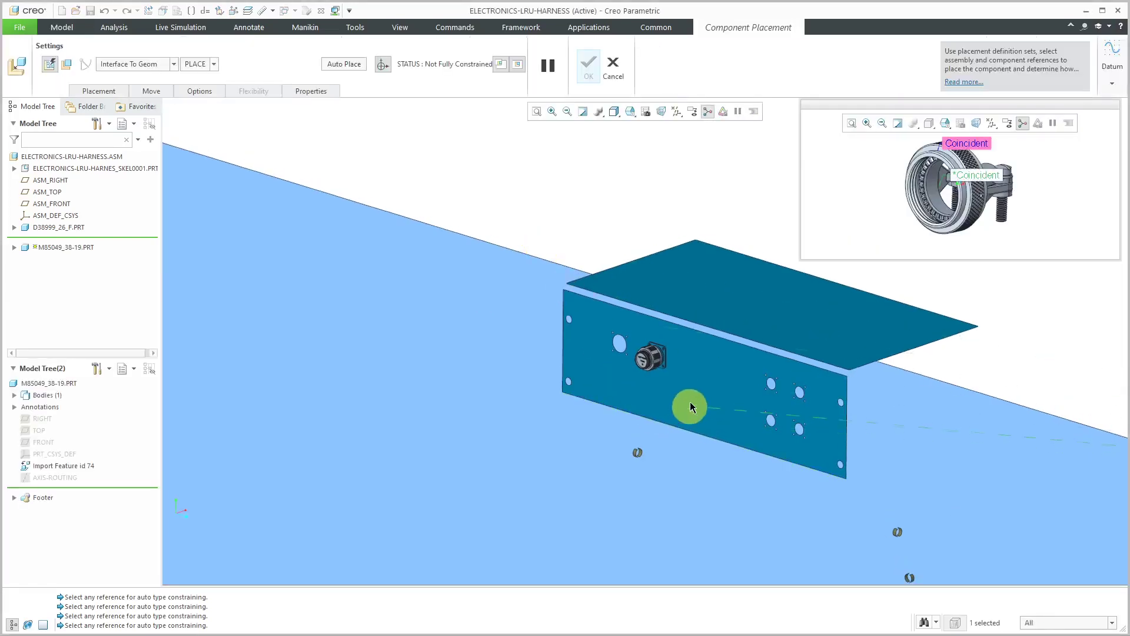
Constrain the backshell coincident with the plug's outer cylindrical surface and with the flat ring face behind its rear thread
scroll(686, 404, "up", 8)
scroll(587, 338, "down", 5)
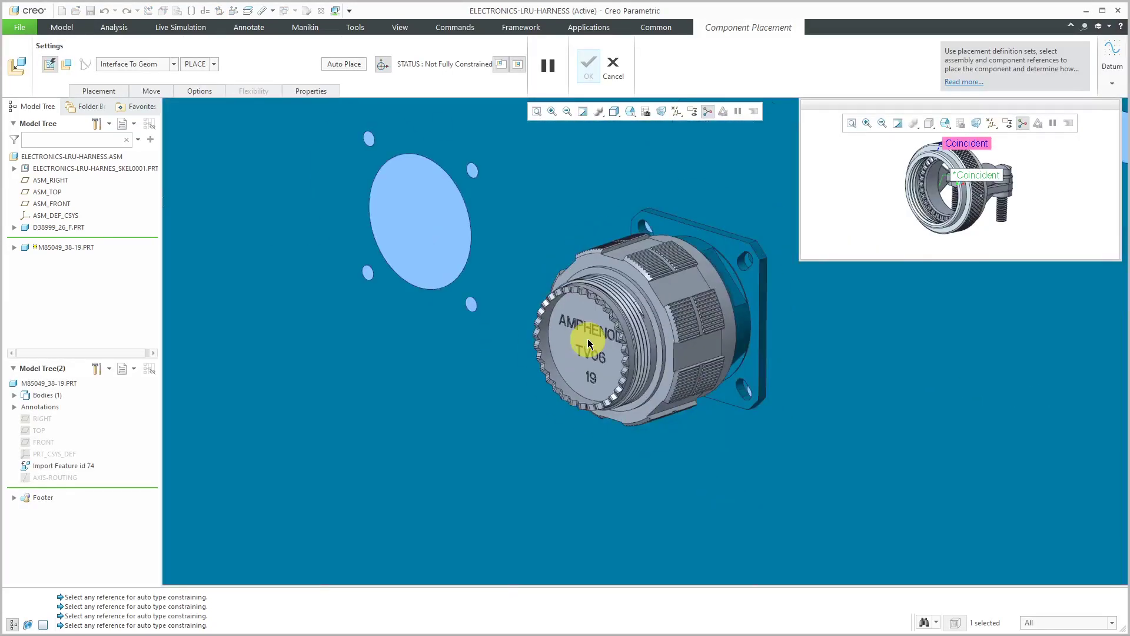
left_click(729, 341)
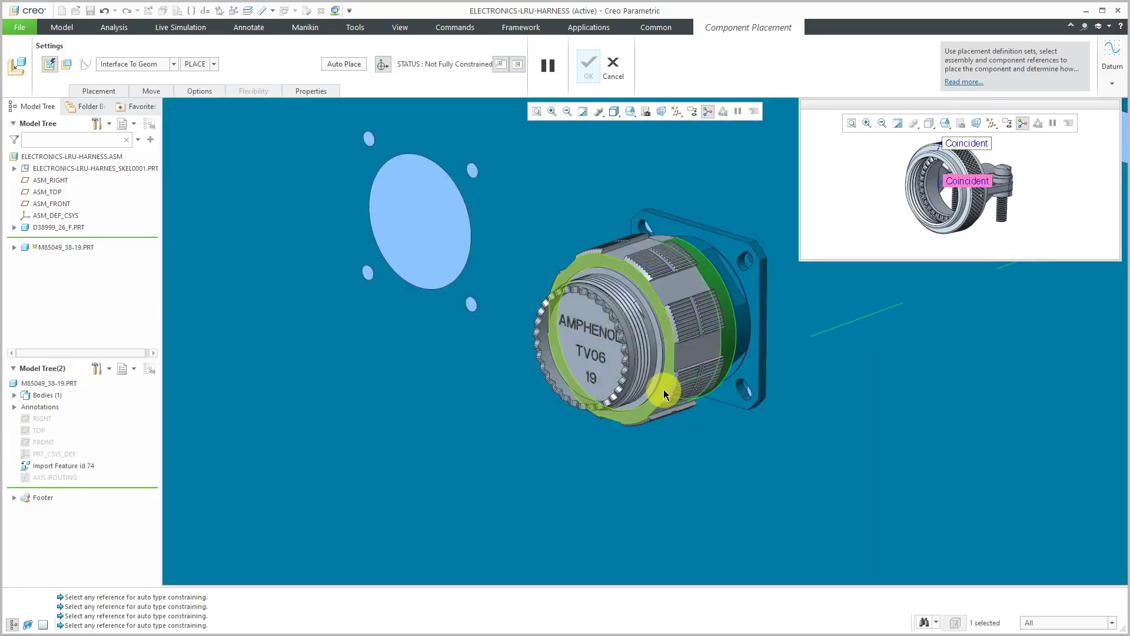
left_click(663, 390)
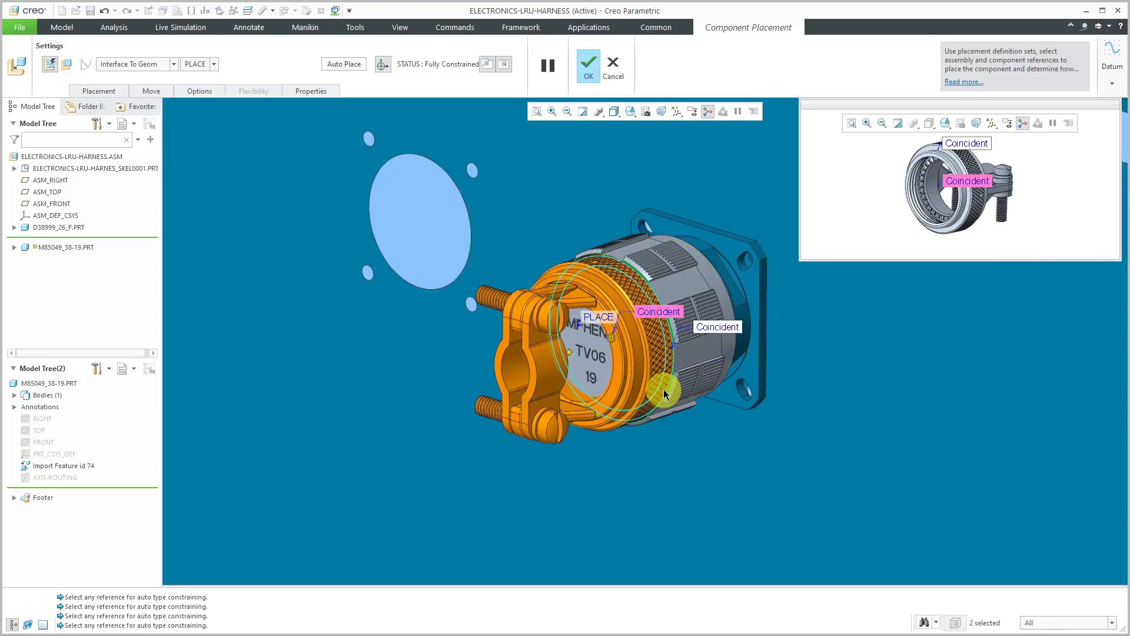
left_click(502, 265)
scroll(359, 204, "down", 3)
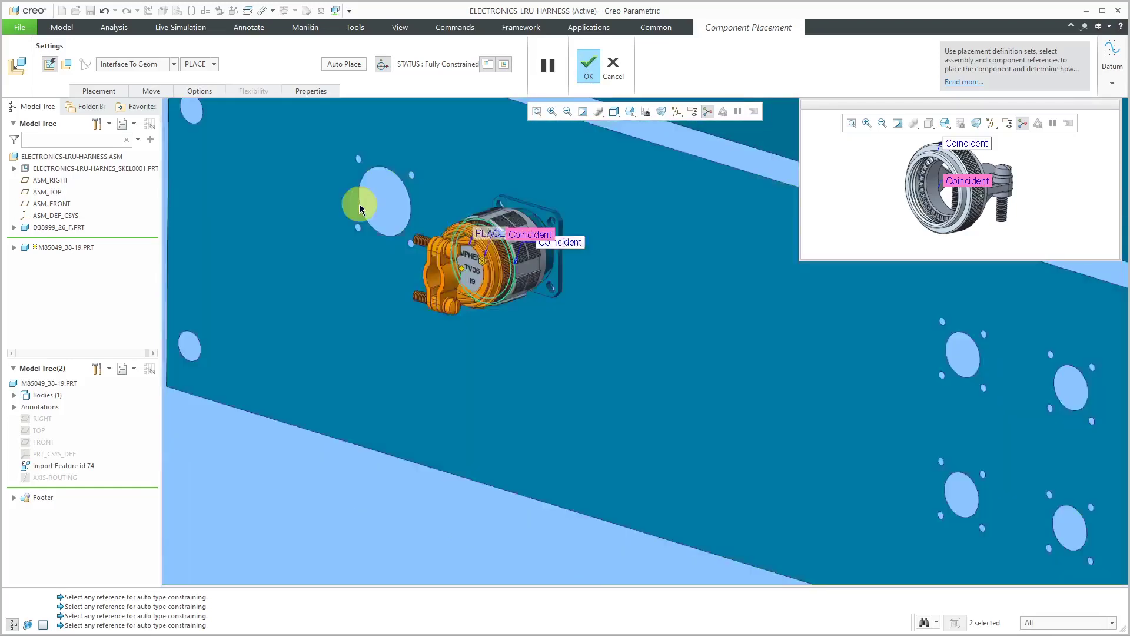
Review the backshell's two Coincident constraints and their references, and complete its placement
left_click(97, 92)
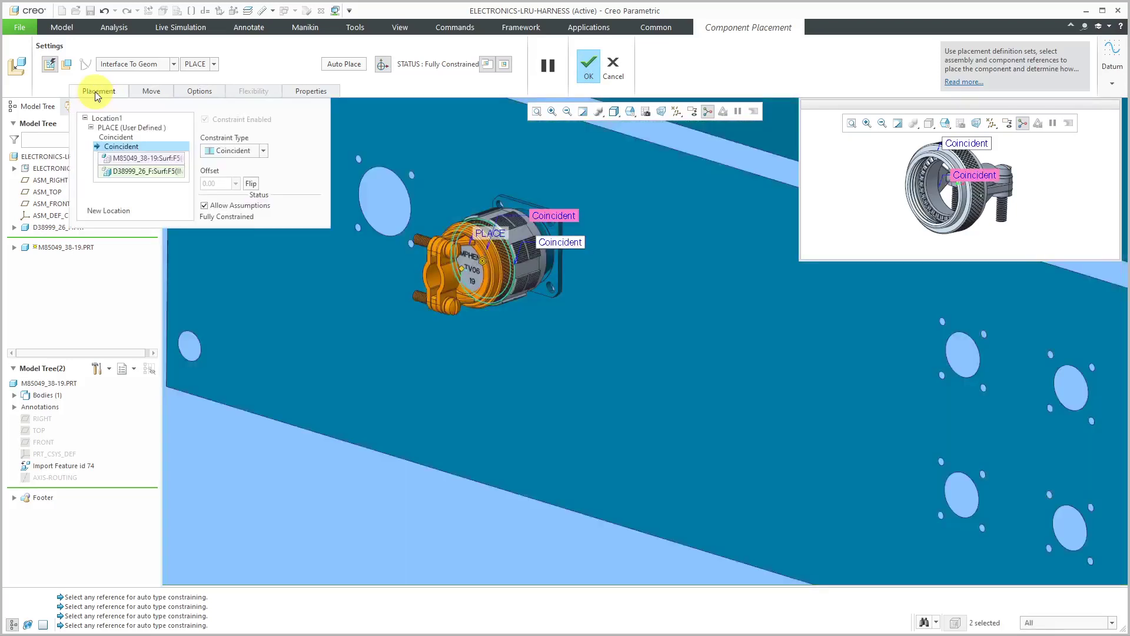
left_click(218, 205)
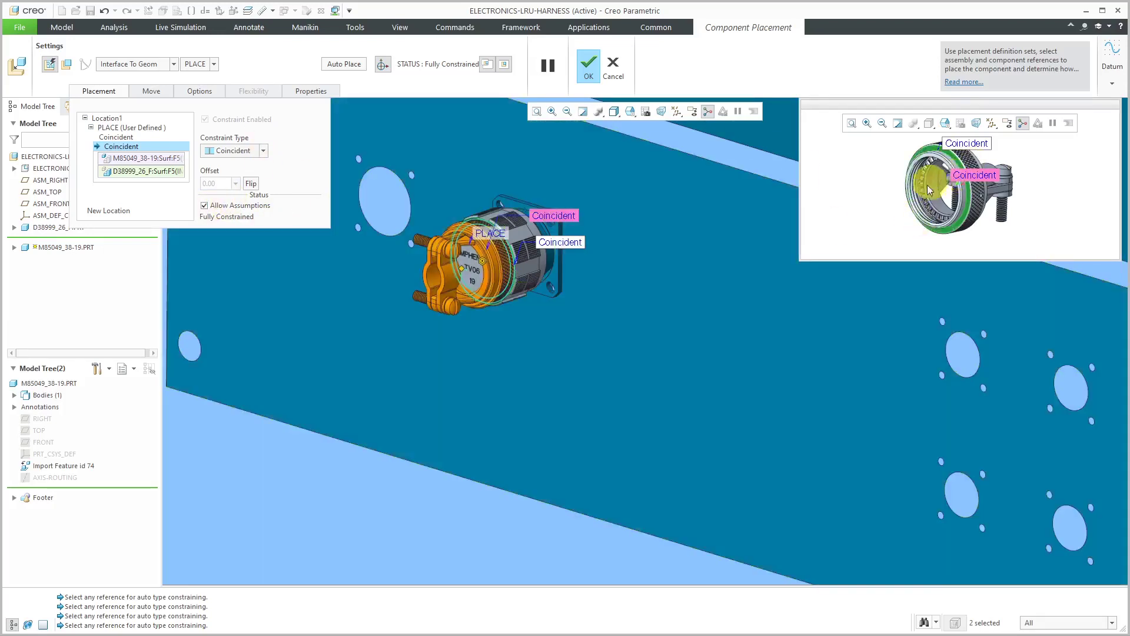
scroll(872, 240, "down", 2)
scroll(875, 235, "up", 4)
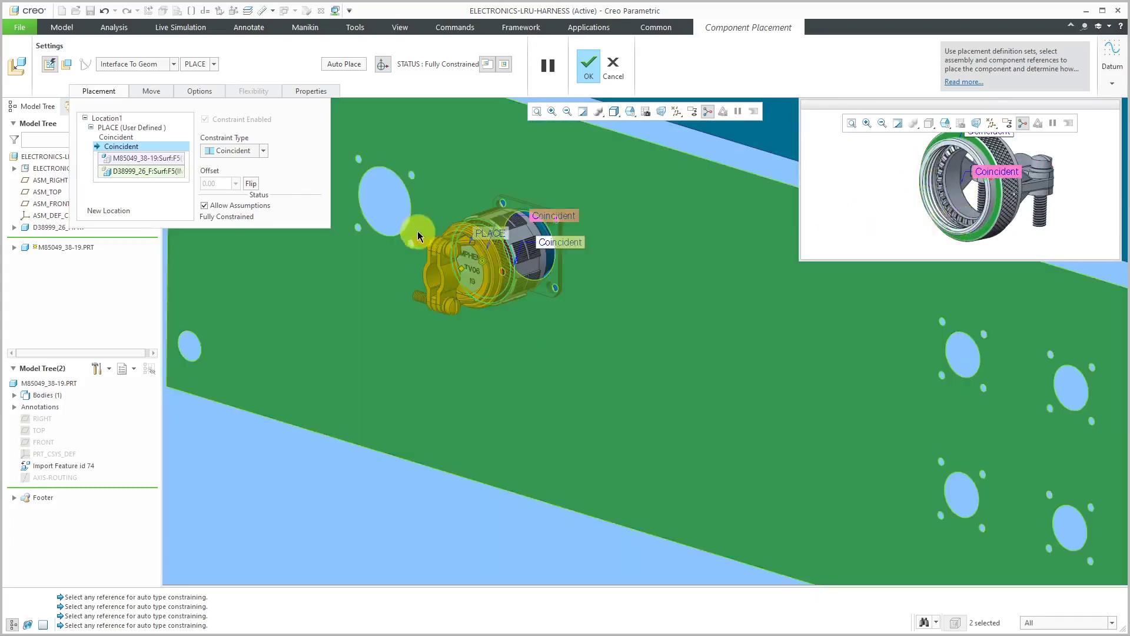
left_click(588, 65)
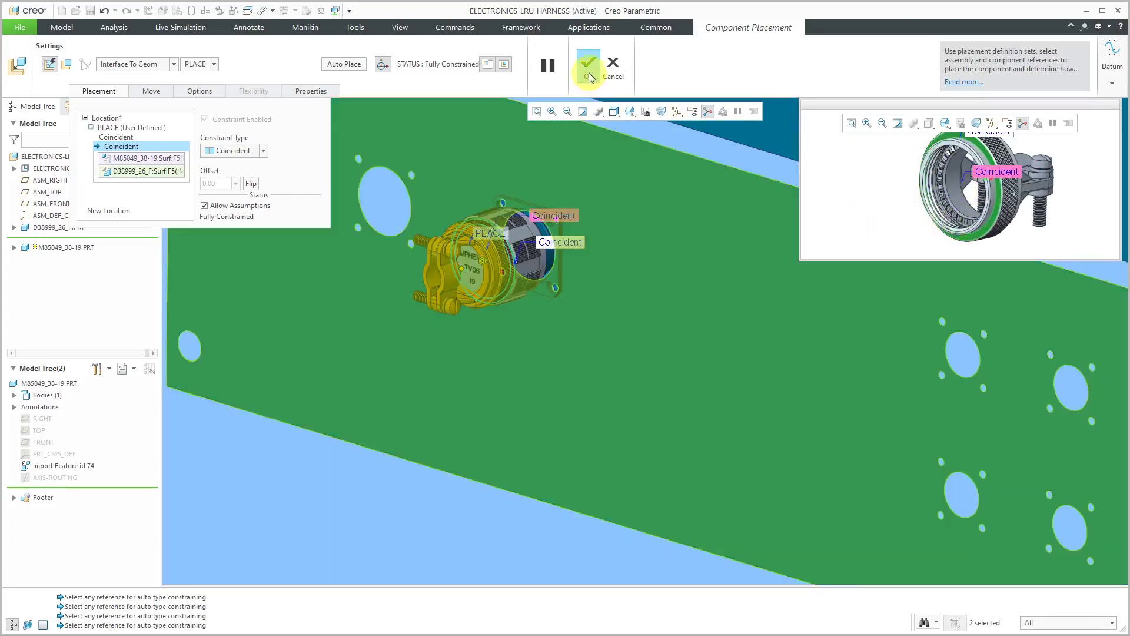
Examine the backshell seated on the plug and the receptacle among the four small holes of the next controller box
scroll(450, 309, "down", 5)
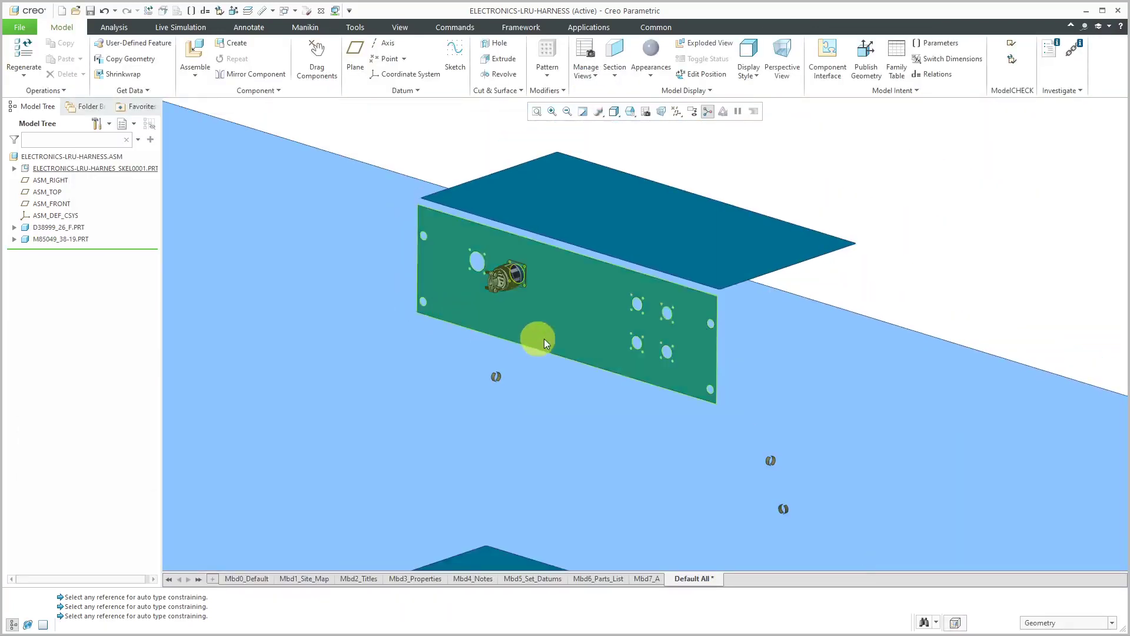
middle_click_drag(548, 275, 434, 260)
scroll(433, 260, "up", 5)
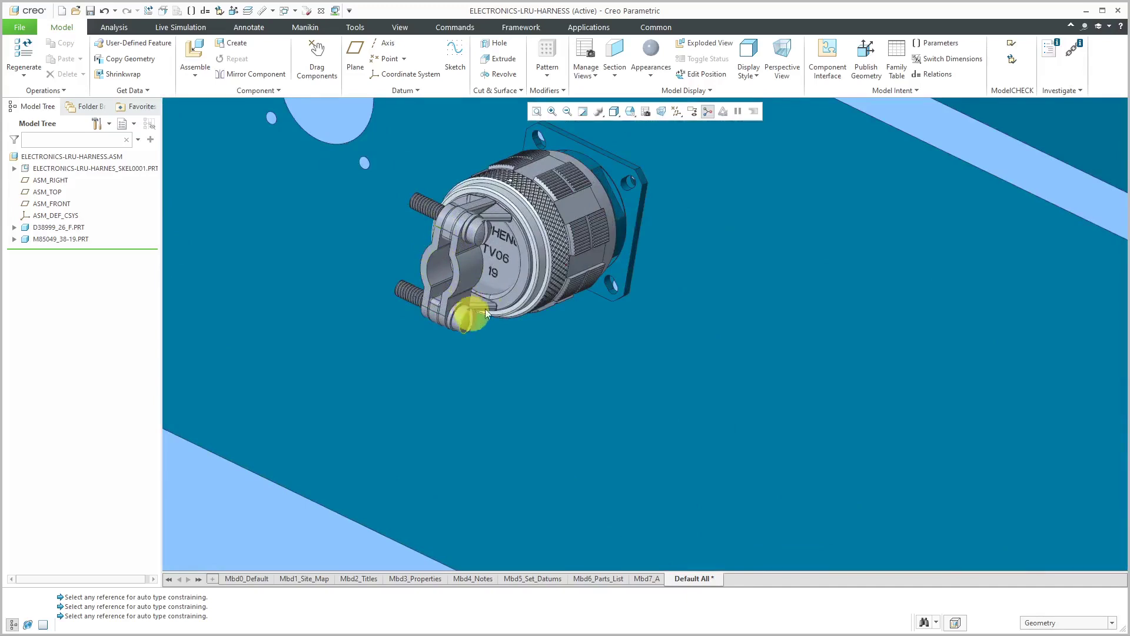
scroll(602, 266, "down", 3)
scroll(602, 267, "down", 4)
left_click(373, 293)
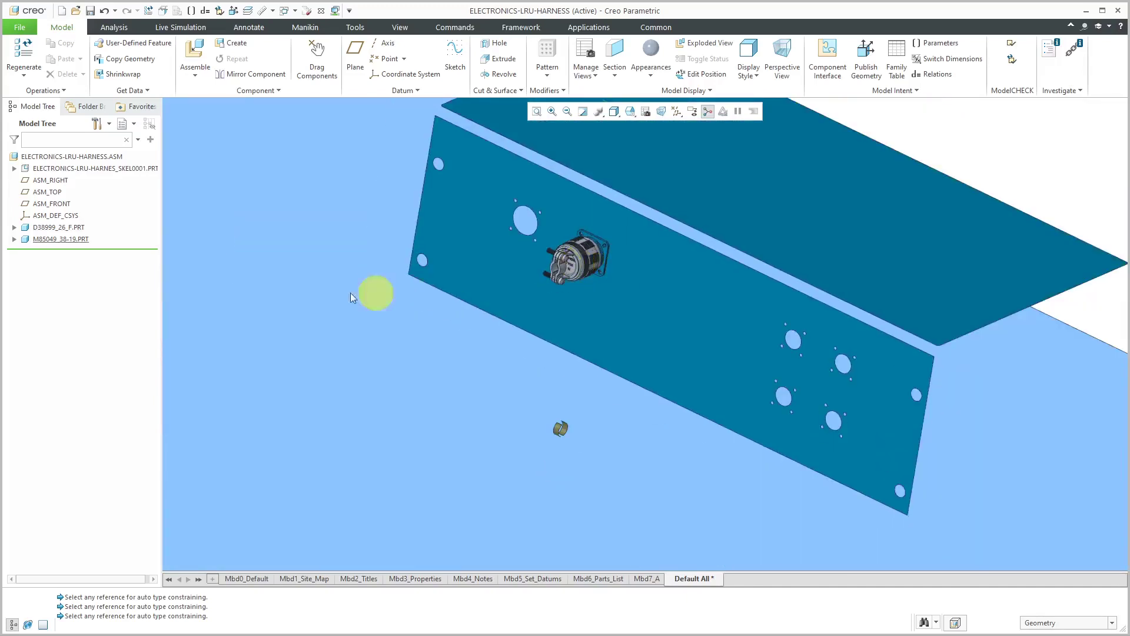
scroll(537, 259, "up", 5)
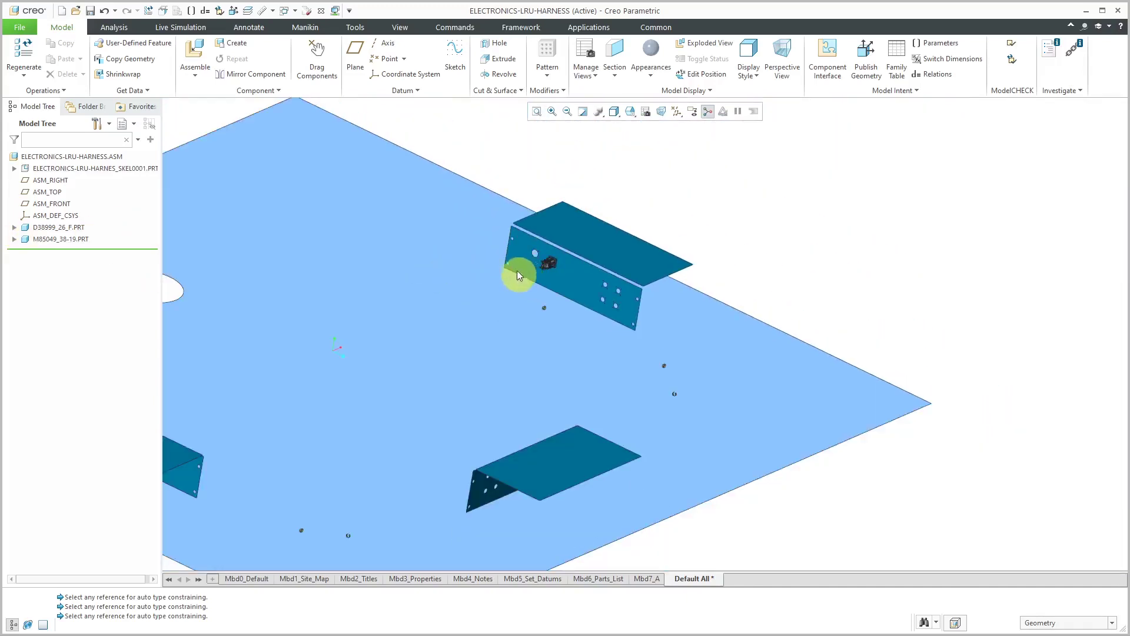
middle_click_drag(517, 270, 616, 275)
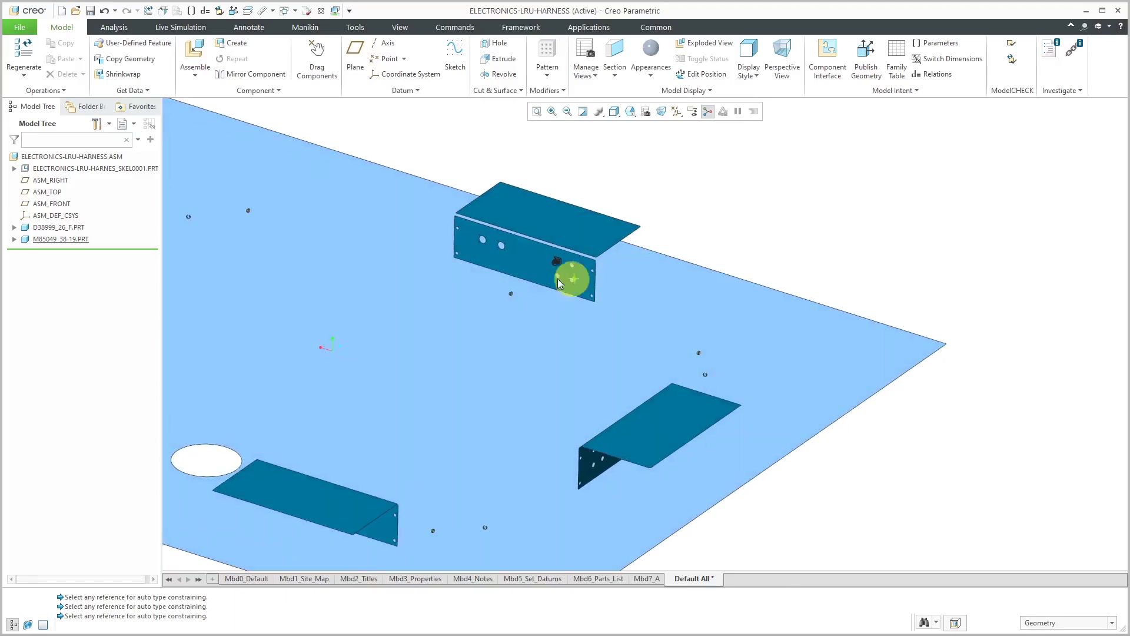
scroll(565, 253, "up", 8)
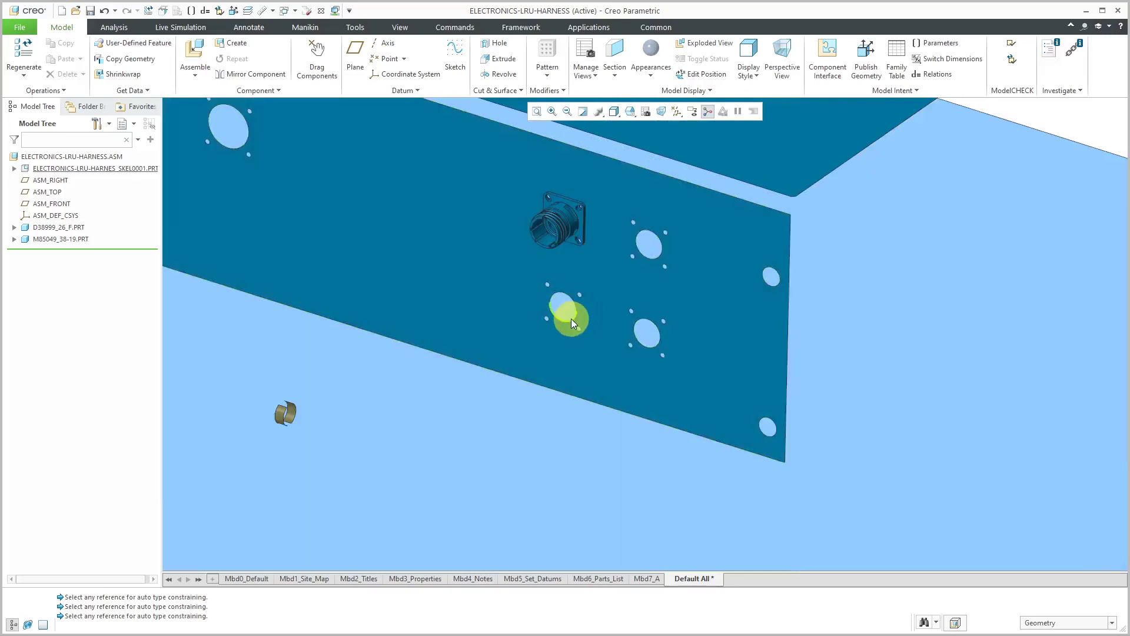
scroll(560, 347, "down", 8)
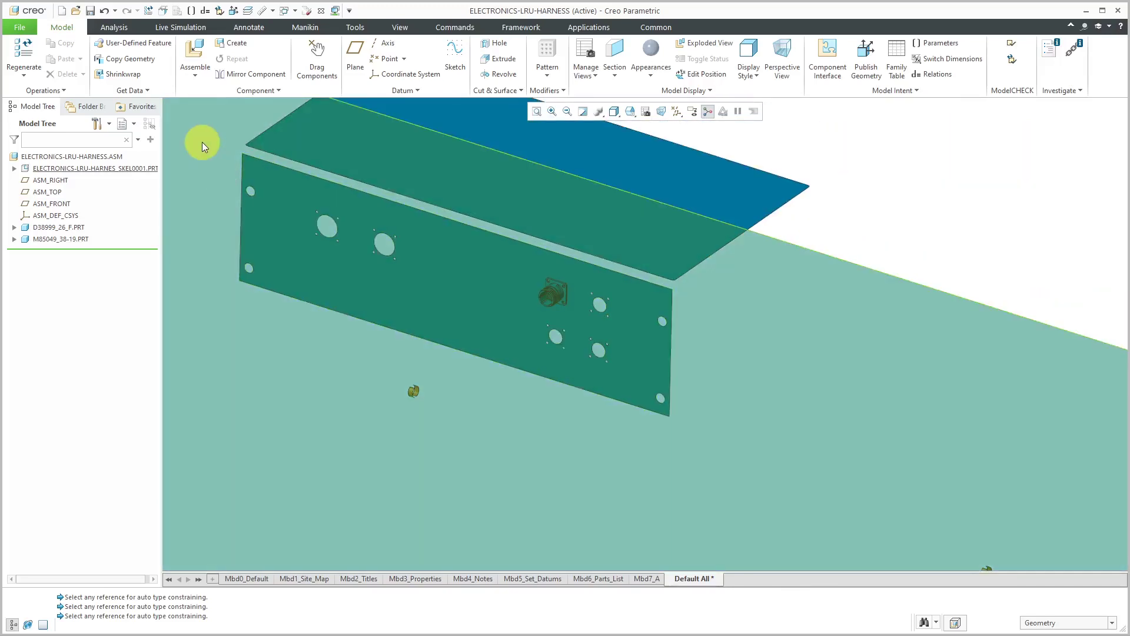
Bring the plug d38999_26_c.prt from the Connectors folder D38999_26_PLUG into the assembly for the next receptacle
left_click(197, 53)
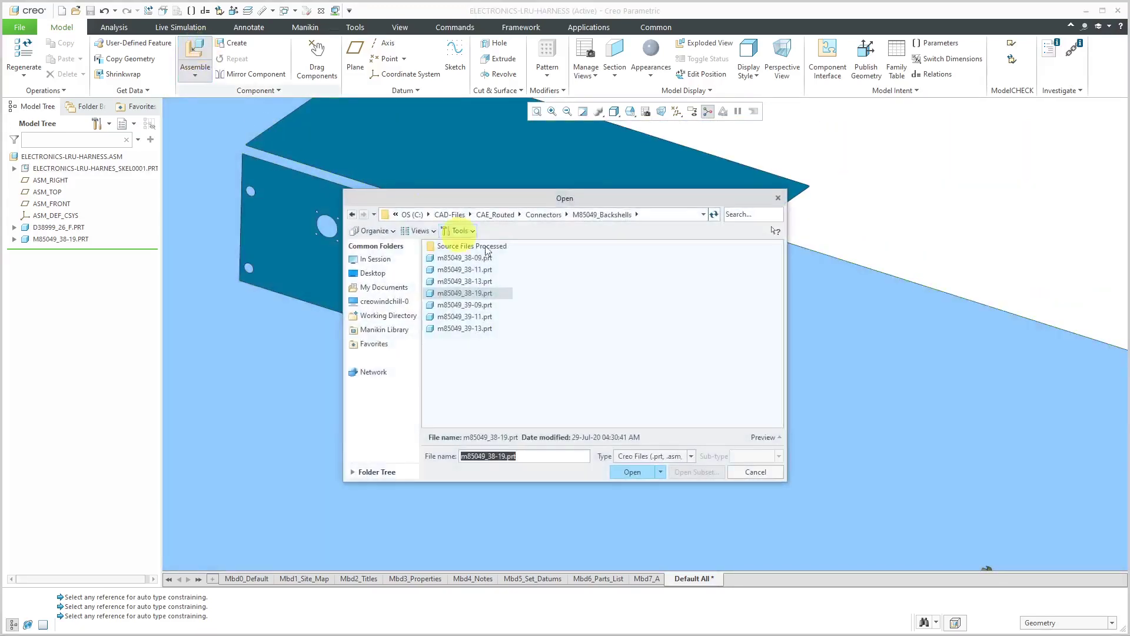
left_click(545, 215)
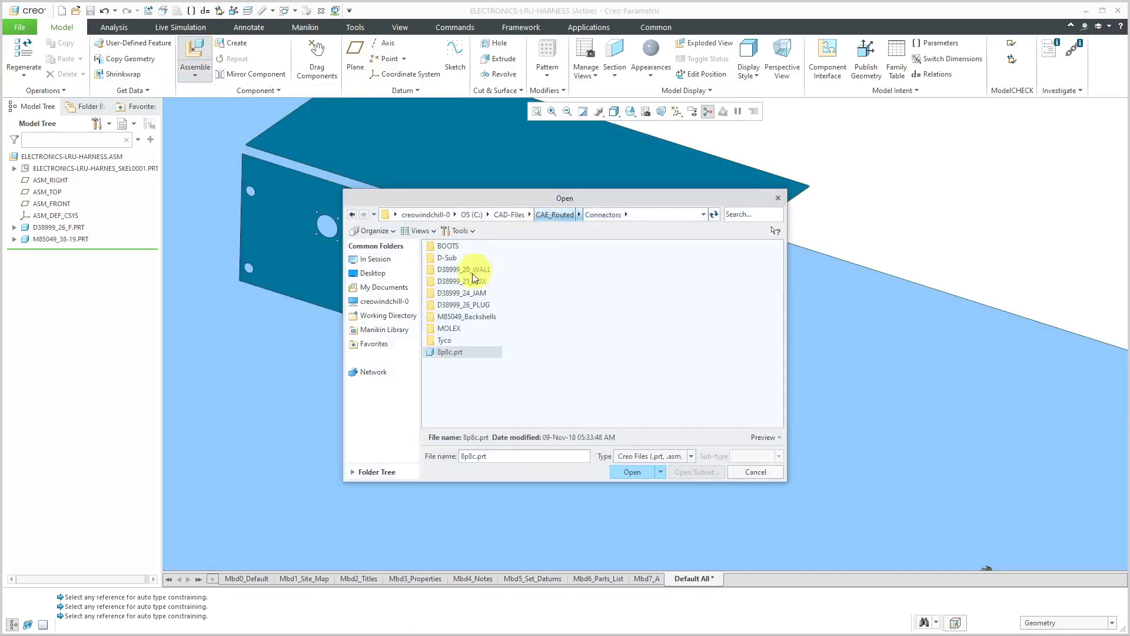
double_click(480, 305)
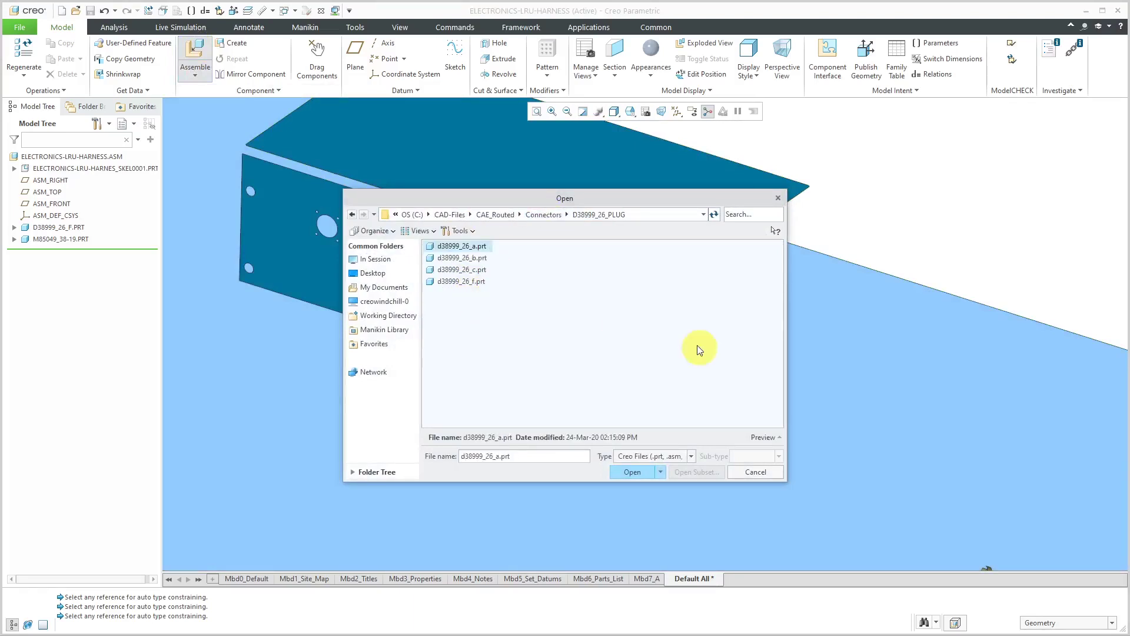
double_click(480, 270)
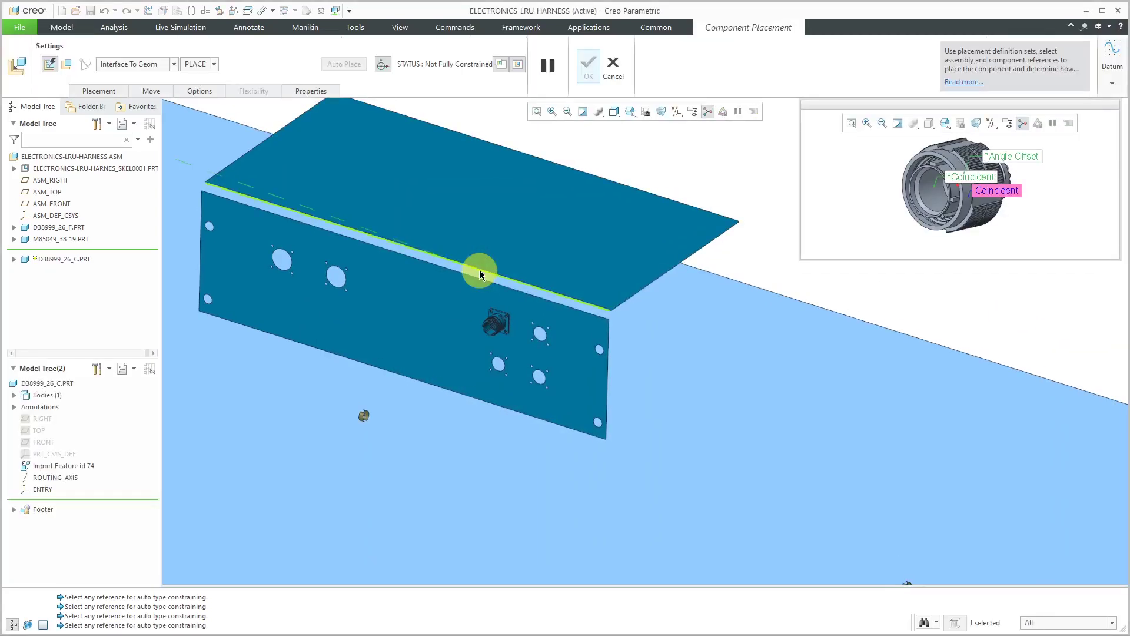
Constrain the size 13 plug coincident with the small receptacle's outer cylindrical surface and with the flat ring face inside its shell
scroll(486, 333, "up", 5)
scroll(486, 333, "up", 4)
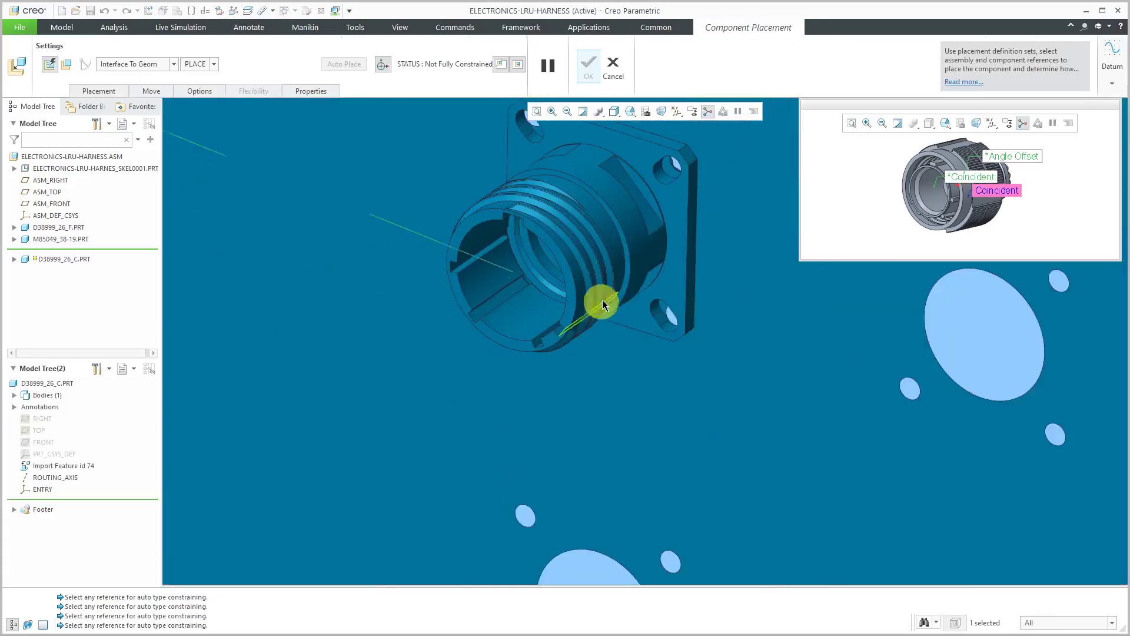
left_click(640, 248)
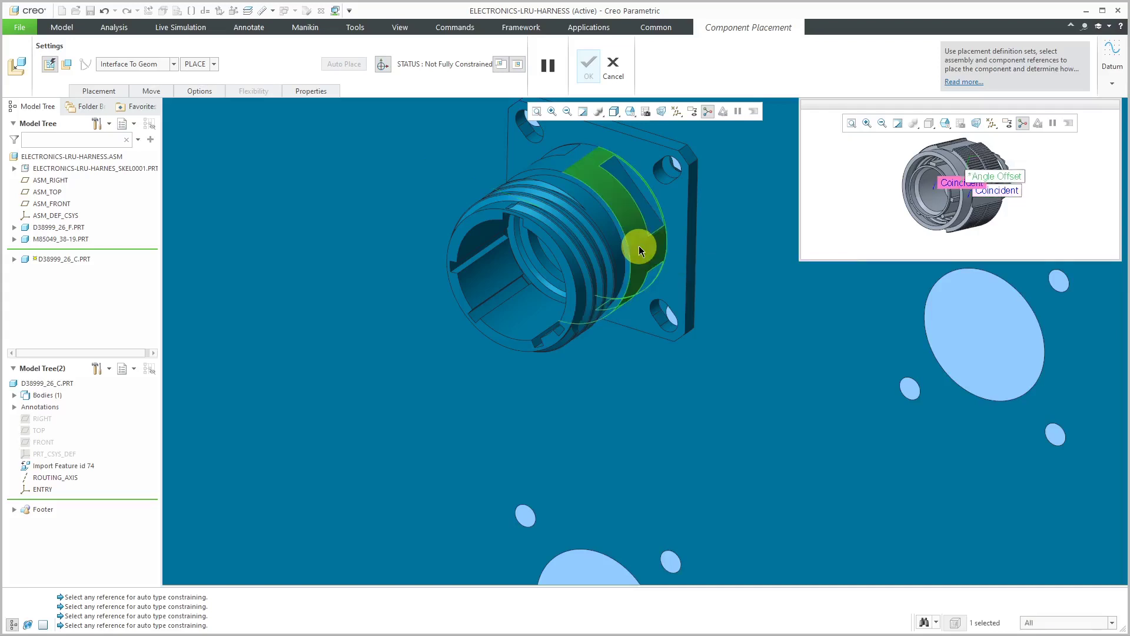
left_click(545, 286)
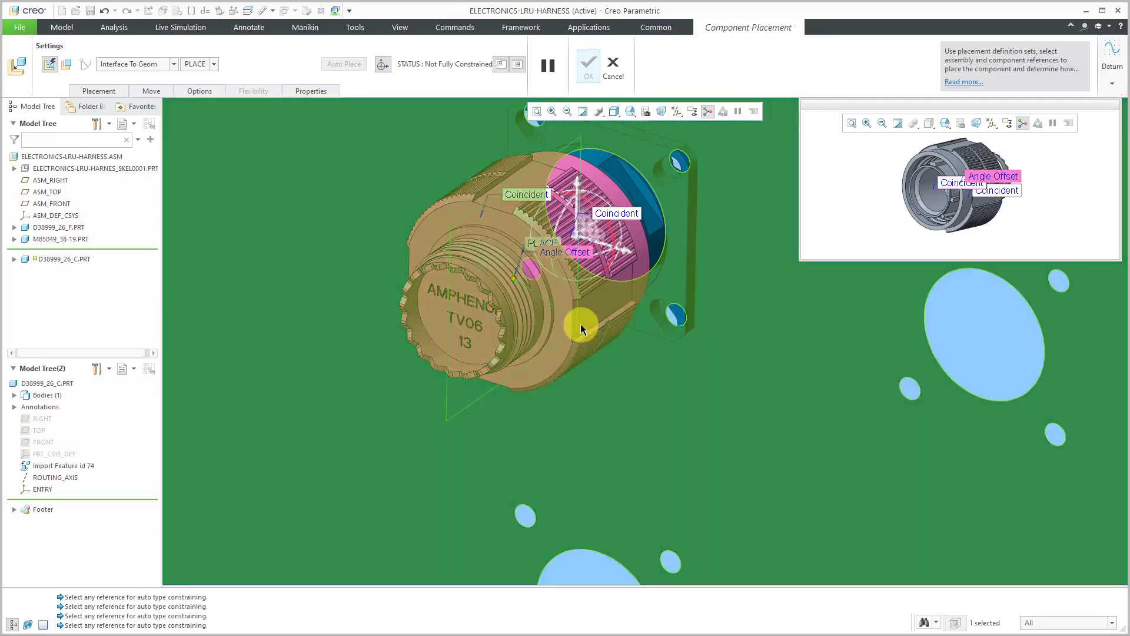
Use the top surface of this controller box as the size 13 plug's Angle Offset reference and check the plug's orientation
scroll(580, 324, "down", 5)
scroll(535, 257, "down", 3)
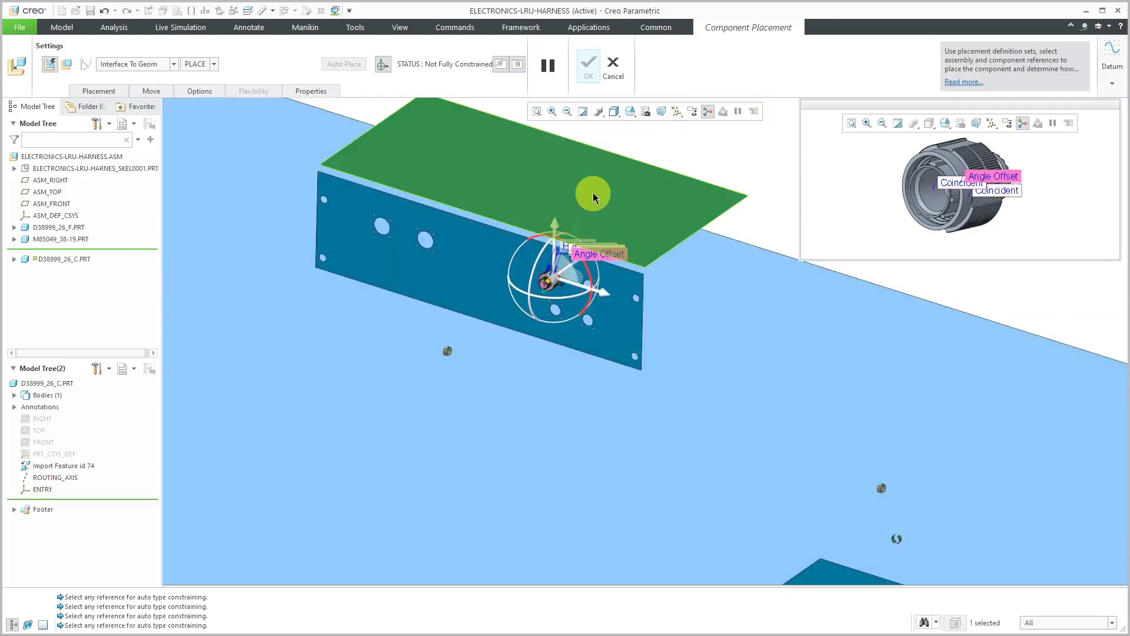
left_click(593, 193)
scroll(565, 292, "up", 2)
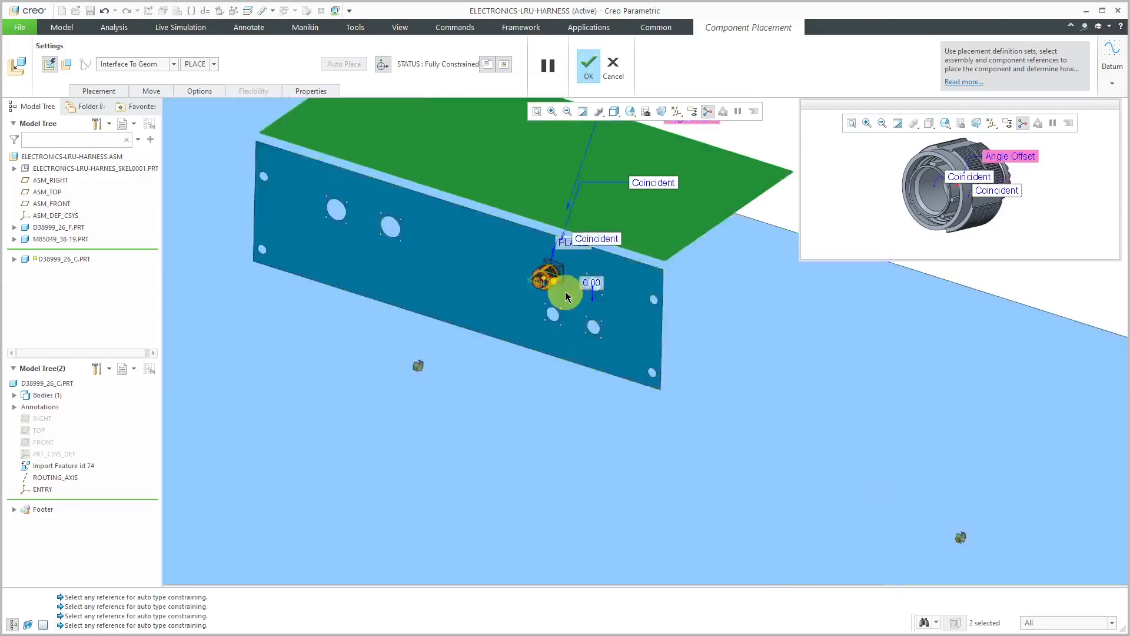
scroll(565, 292, "up", 3)
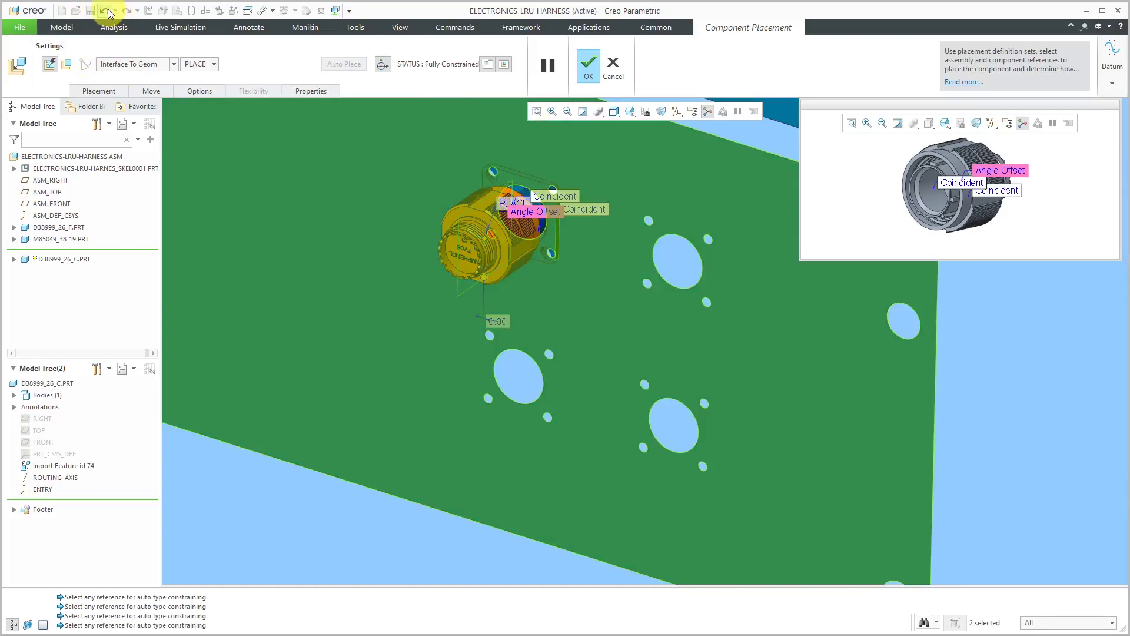
Set the size 13 plug's Angle Offset to 90 degrees and complete its placement on the small receptacle
left_click(106, 12)
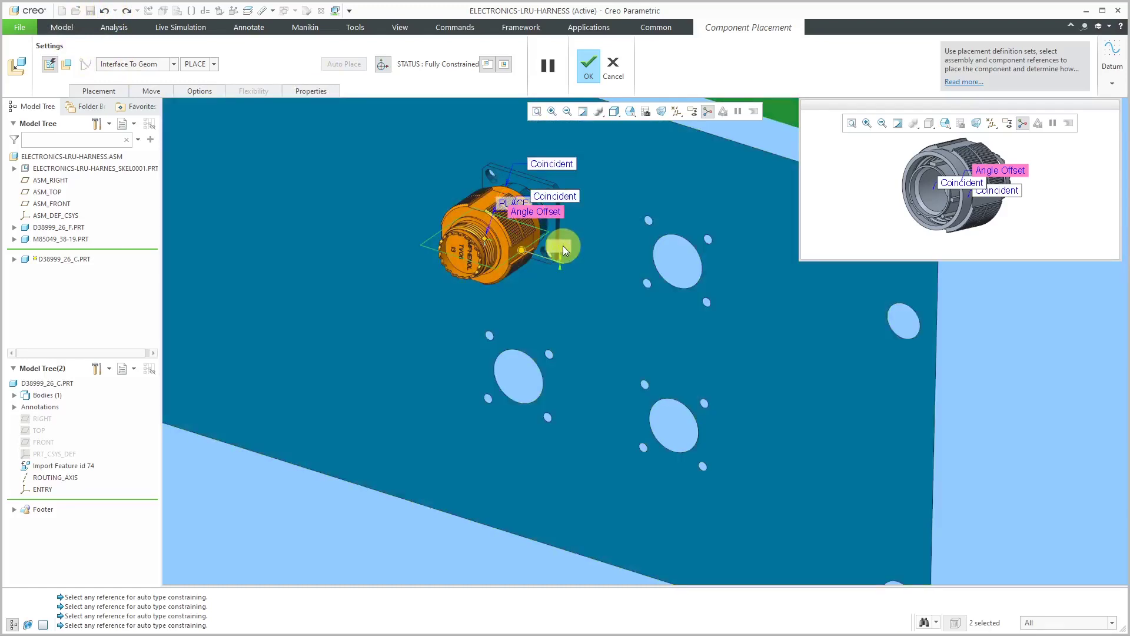
left_click(563, 249)
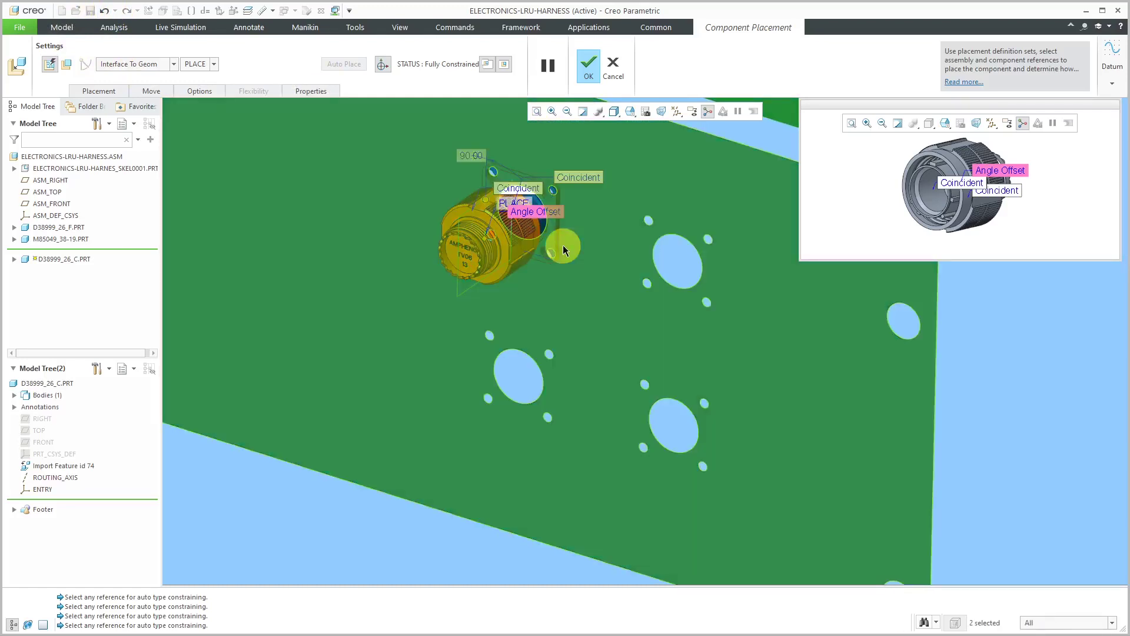
left_click(593, 71)
scroll(603, 285, "down", 6)
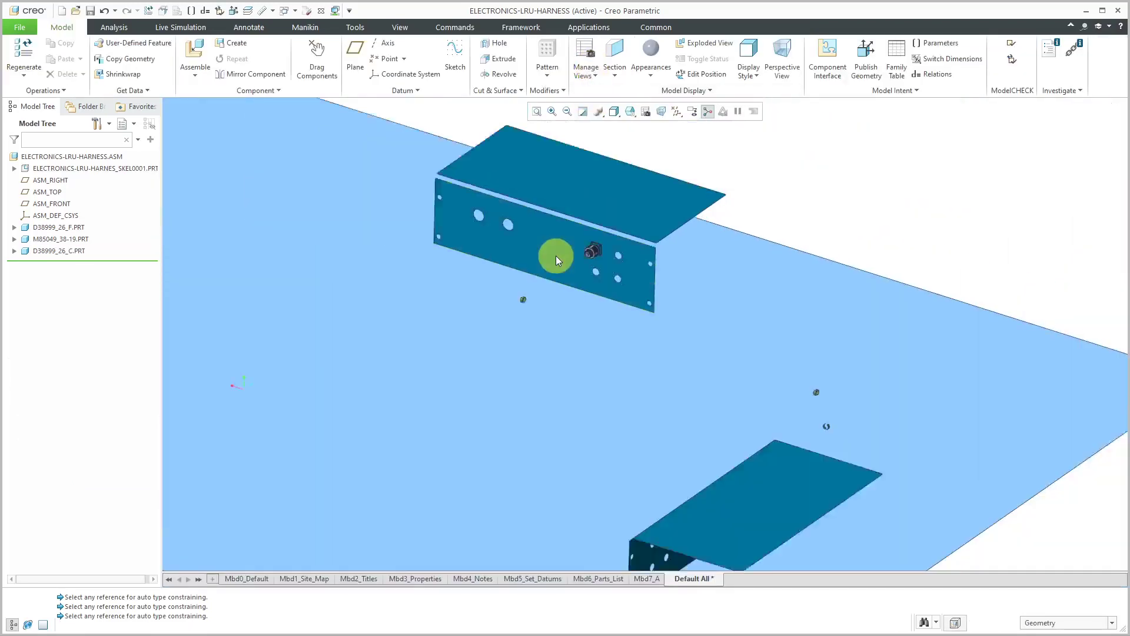
middle_click_drag(556, 255, 669, 253)
scroll(483, 202, "up", 5)
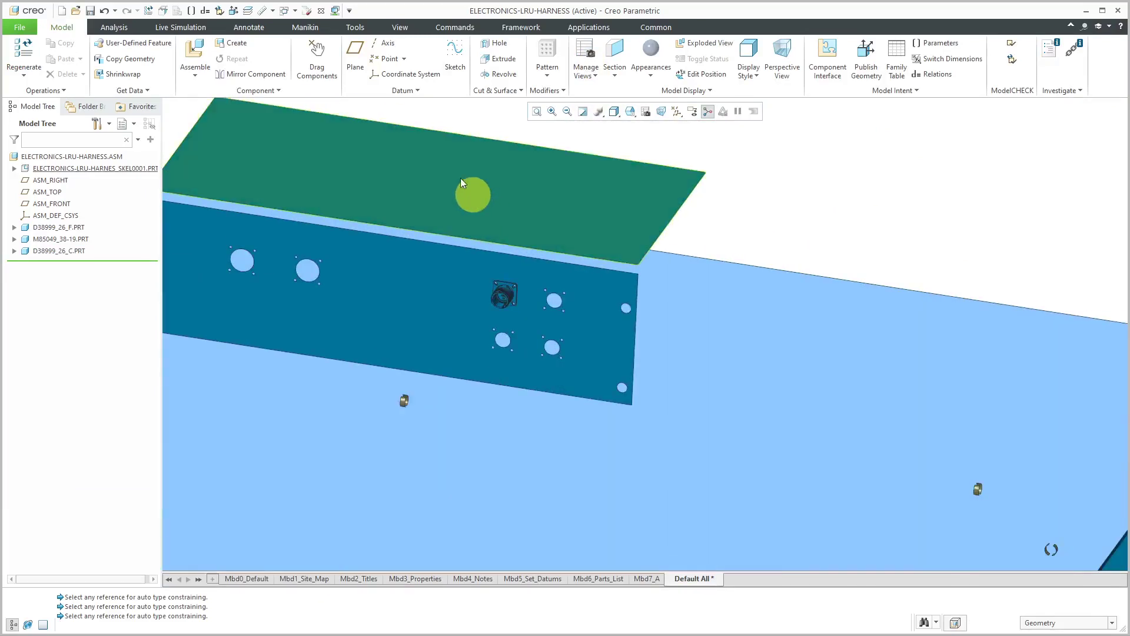
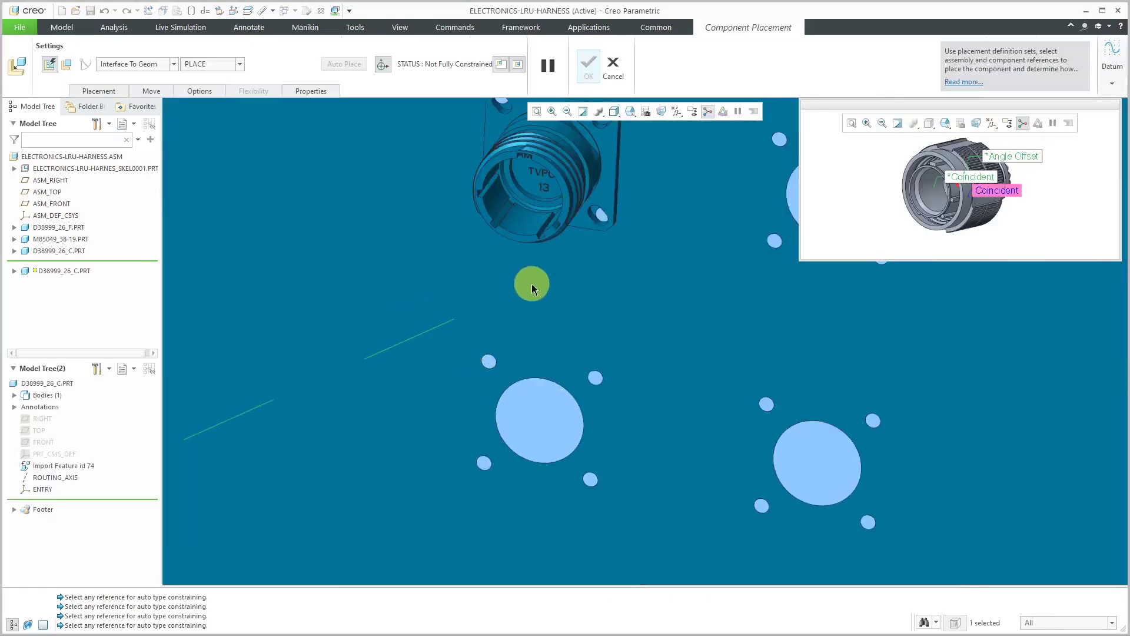
Place the second size 13 plug coincident on this controller box's receptacle, with a 90-degree Angle Offset from the box's top surface
left_click(518, 223)
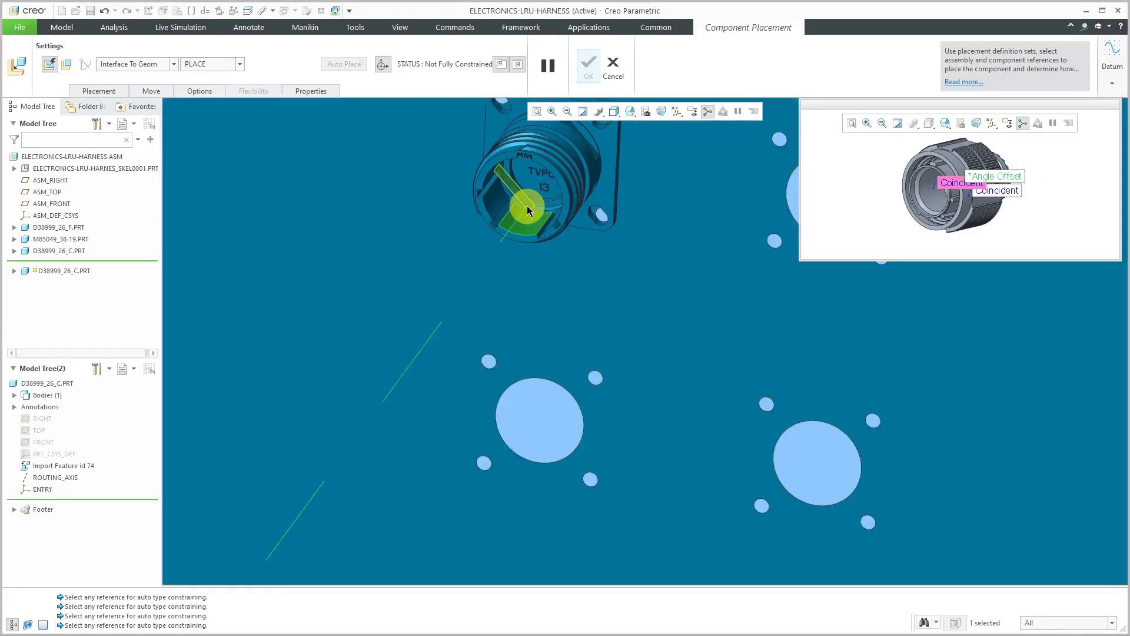
left_click(527, 202)
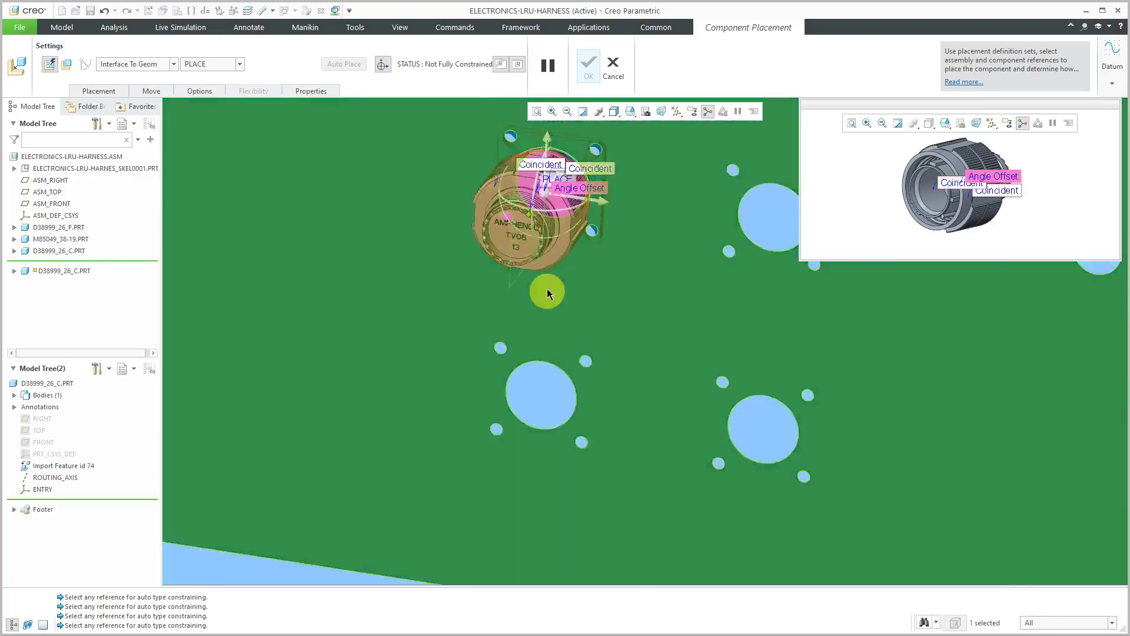
left_click(586, 177)
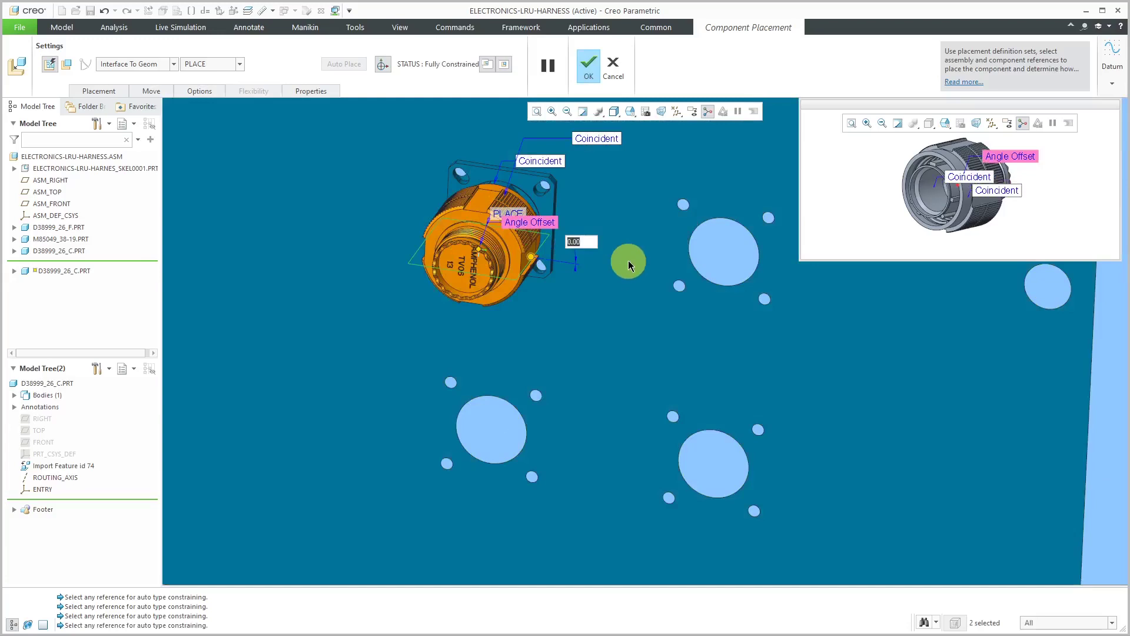
type("90")
key("Return")
Start a new location for the plug and constrain it coincident with the outer cylinder and inner ring face of the next box's size 13 receptacle
middle_click_drag(612, 246, 560, 210)
right_click(562, 212)
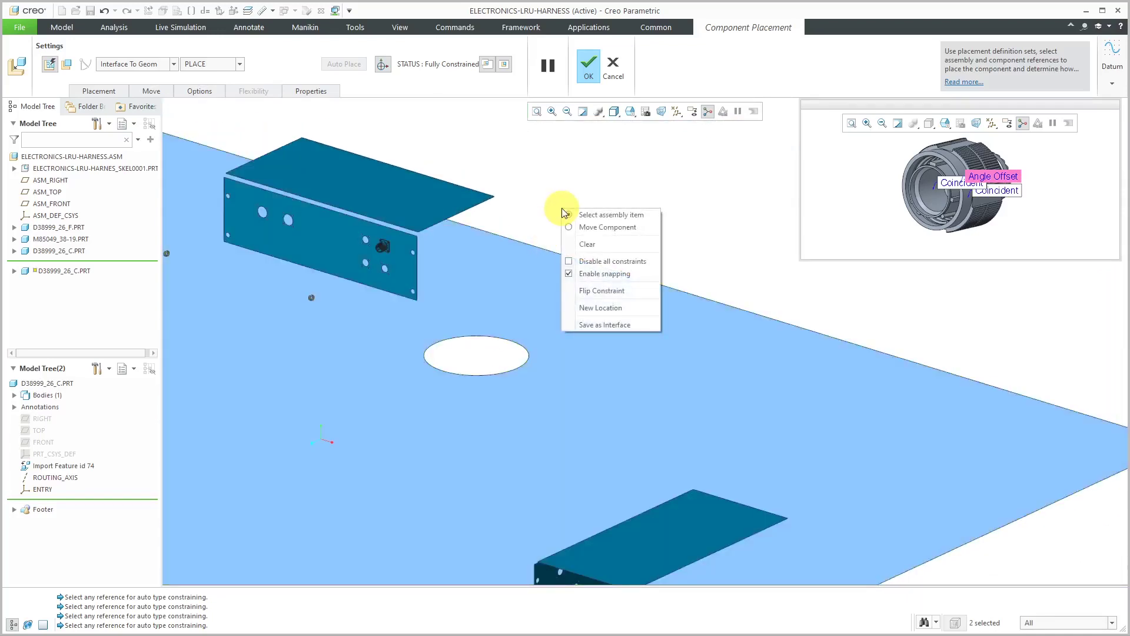
left_click(601, 307)
scroll(373, 250, "up", 5)
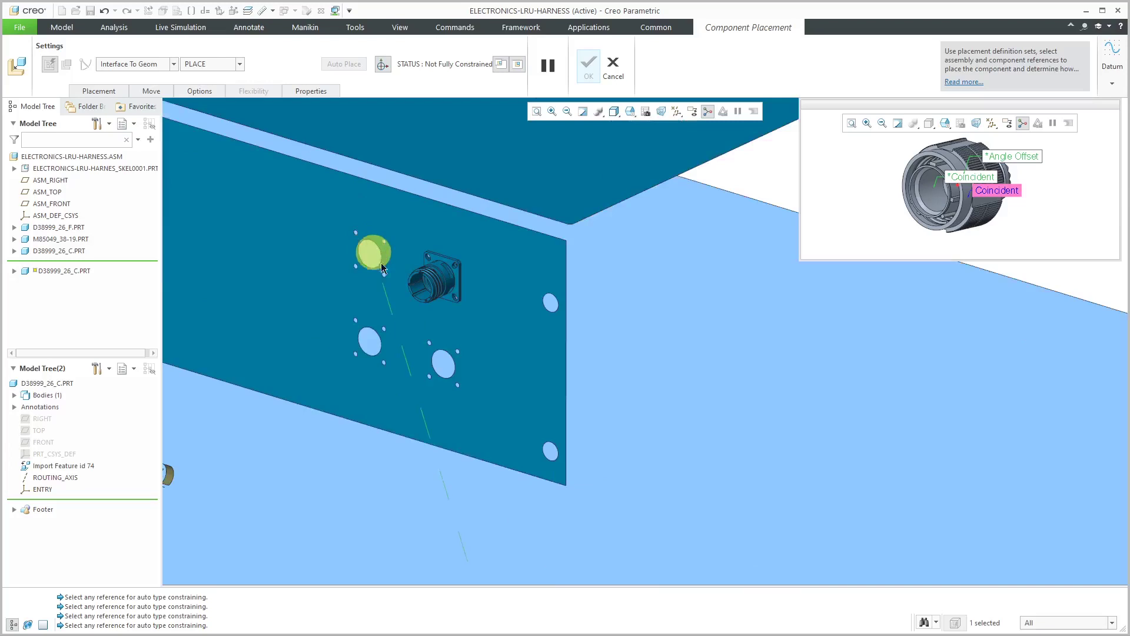
scroll(389, 271, "up", 5)
left_click(666, 230)
left_click(542, 260)
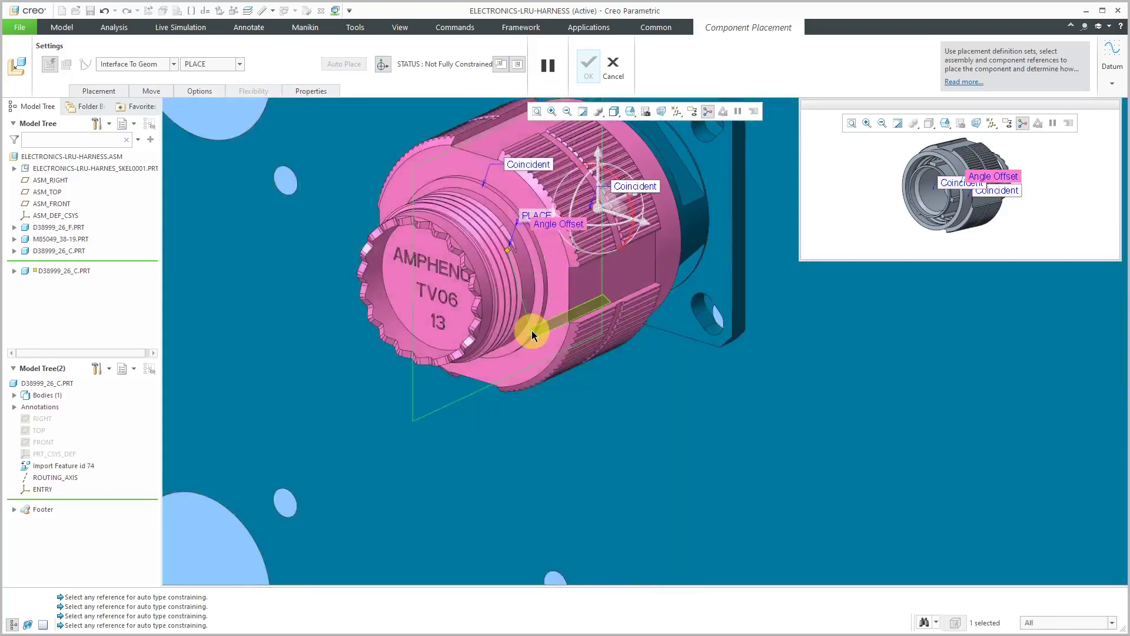
Reference the third plug's Angle Offset to the box's top surface, set it to 90 degrees and complete the placement
scroll(532, 331, "down", 10)
left_click(574, 234)
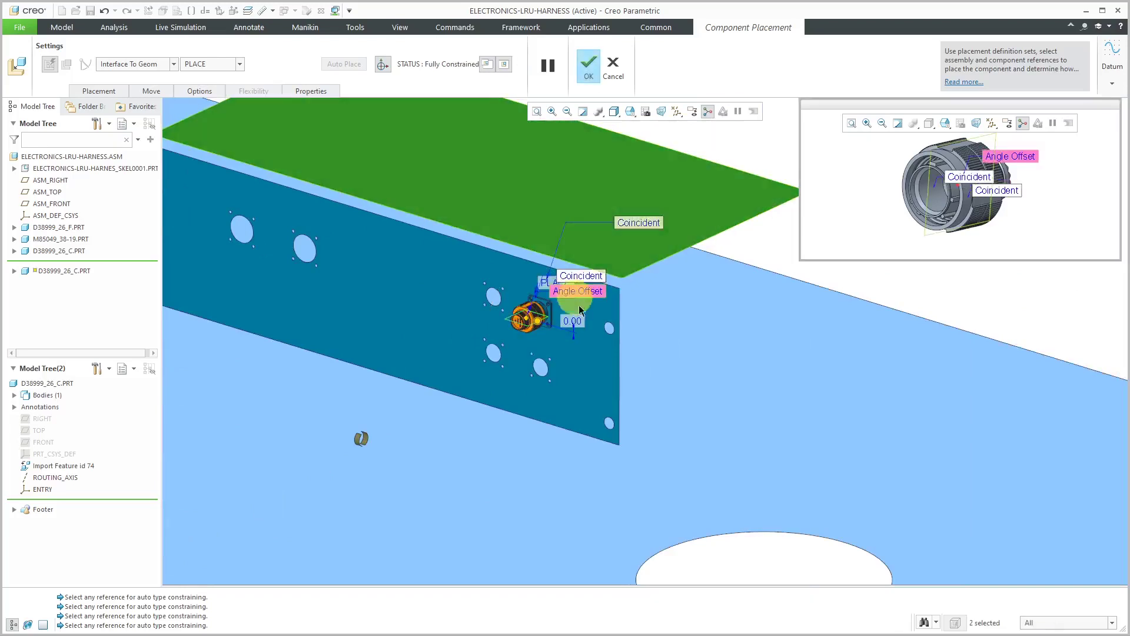
type("90")
key("Return")
left_click(589, 63)
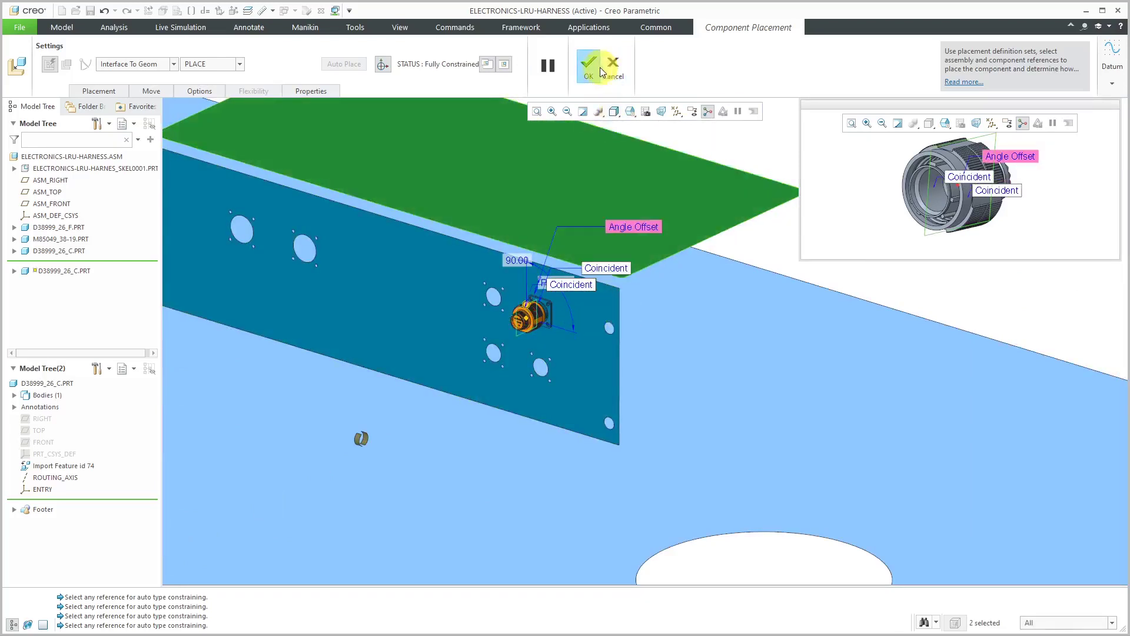
Bring the backshell m85049_38-13.prt from the Connectors folder M85049_Backshells into the assembly for the size 13 plugs
scroll(610, 232, "down", 5)
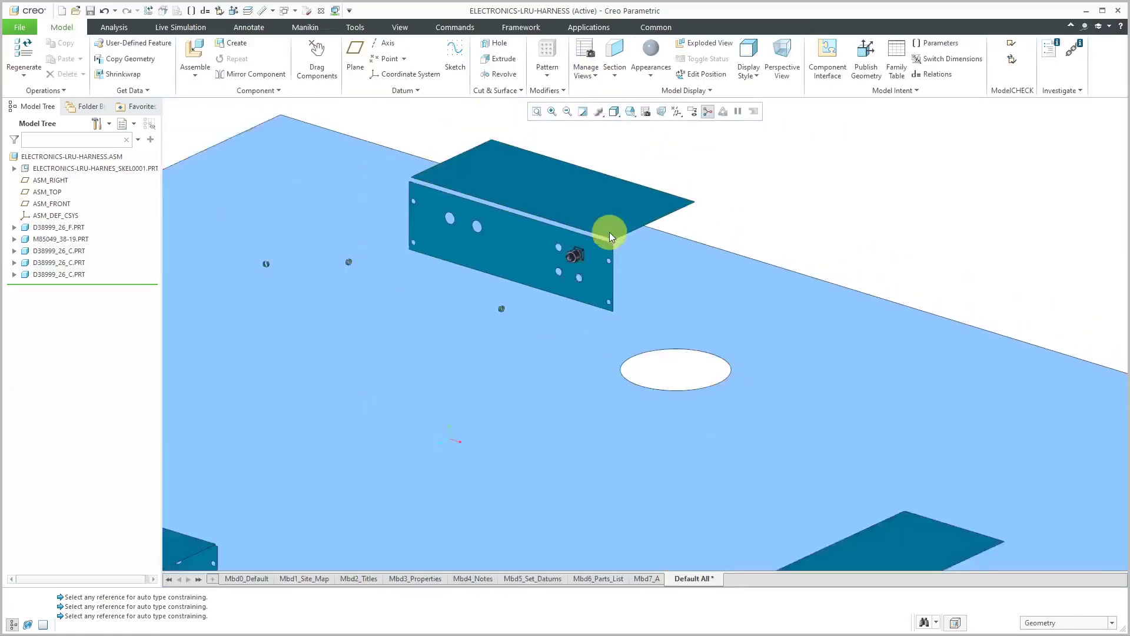
middle_click_drag(609, 229, 527, 229)
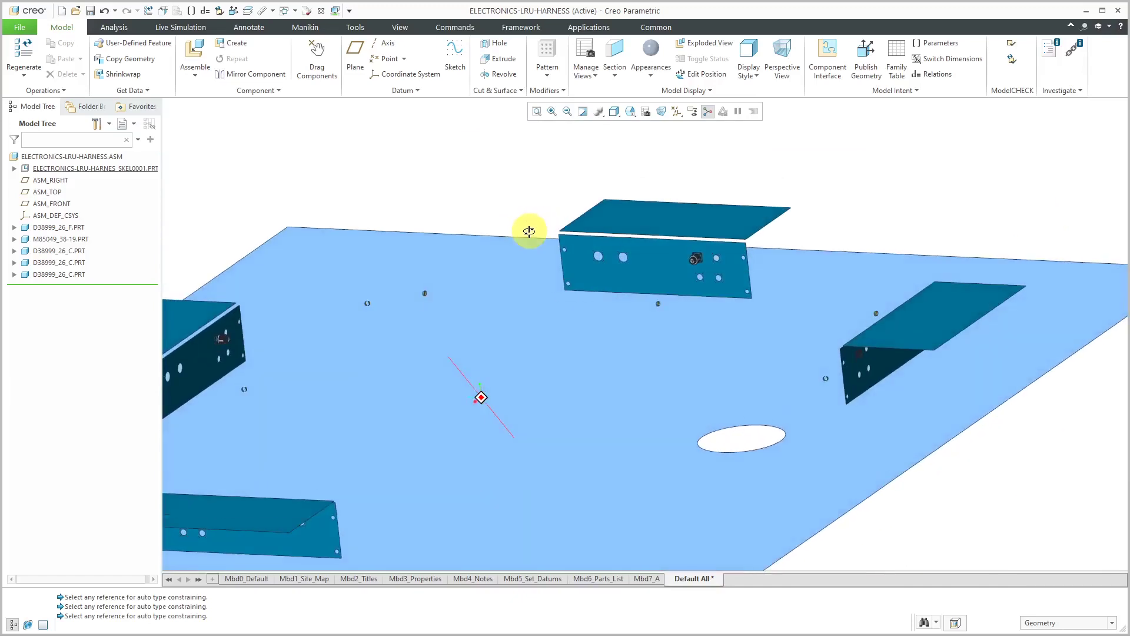
scroll(374, 319, "up", 8)
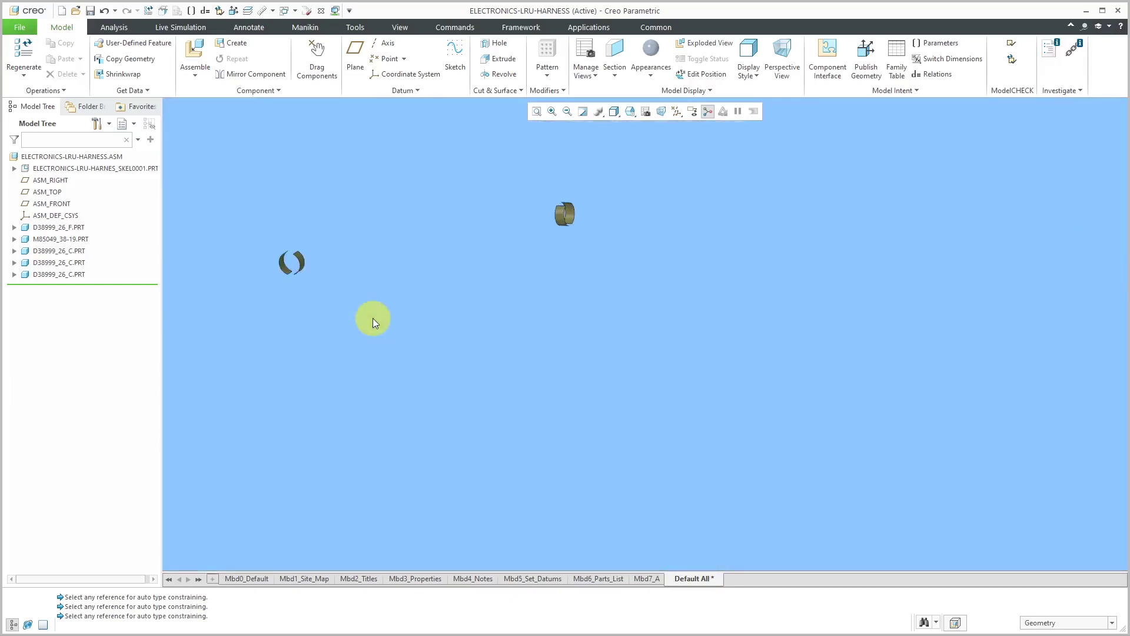
scroll(429, 295, "down", 8)
mouse_move(550, 257)
middle_mouse_down()
mouse_move(482, 244)
mouse_move(497, 260)
mouse_move(486, 280)
middle_mouse_up()
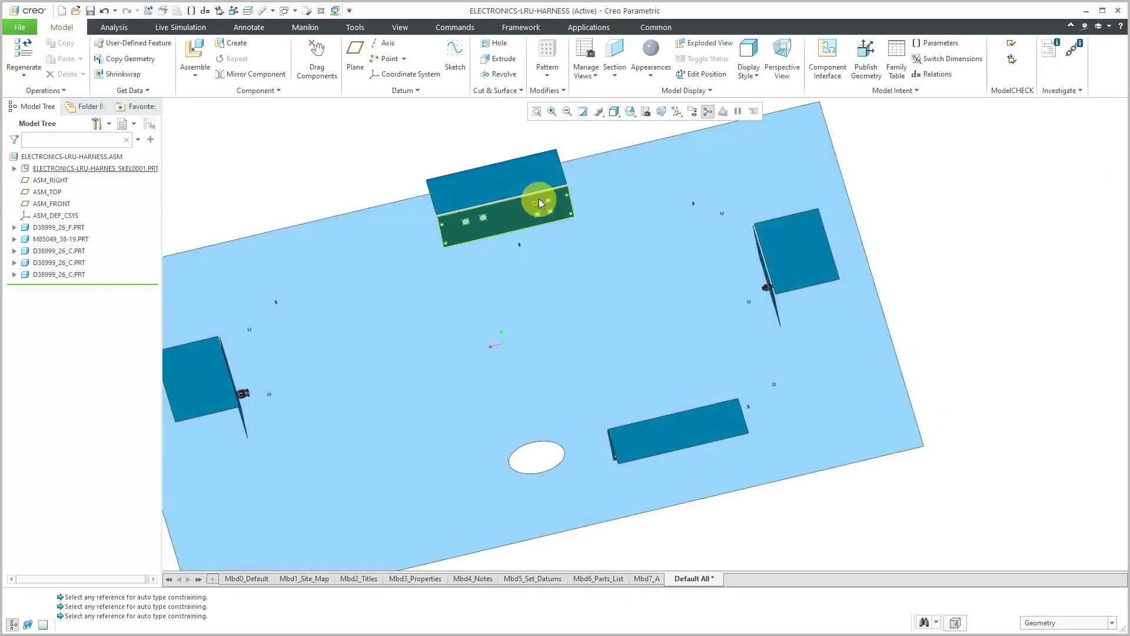
scroll(537, 200, "up", 5)
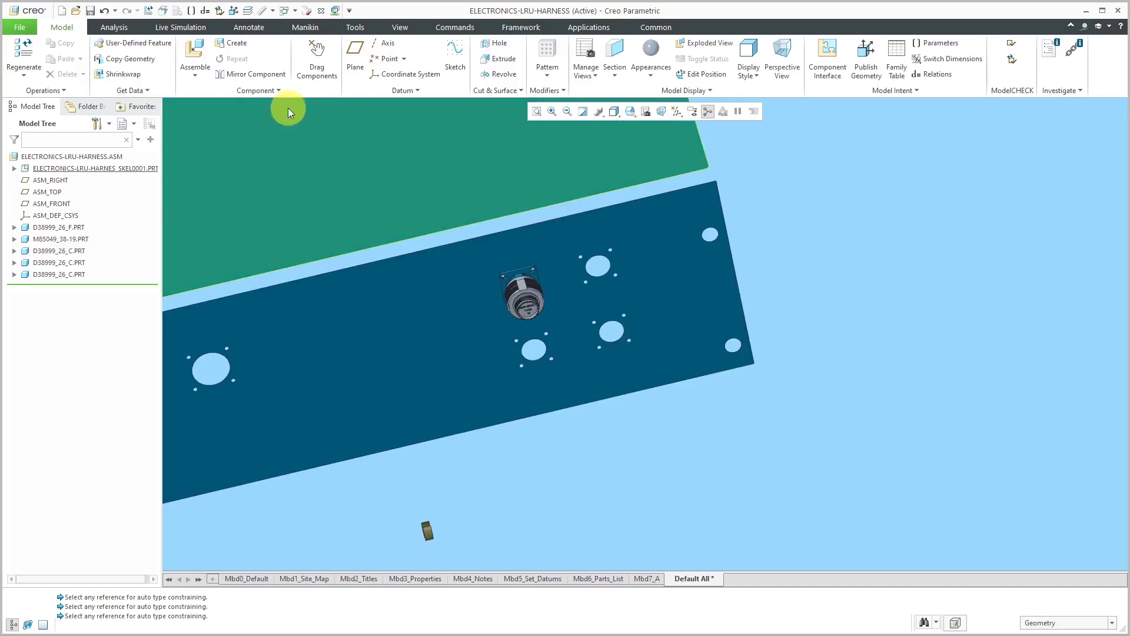
left_click(195, 53)
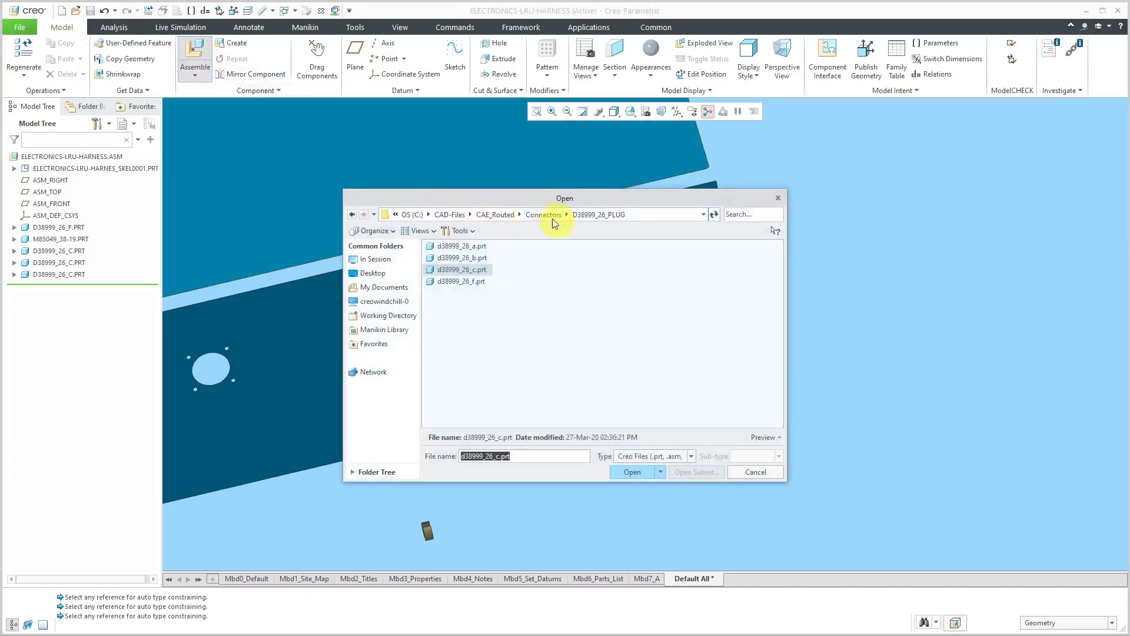
left_click(546, 215)
left_click(471, 317)
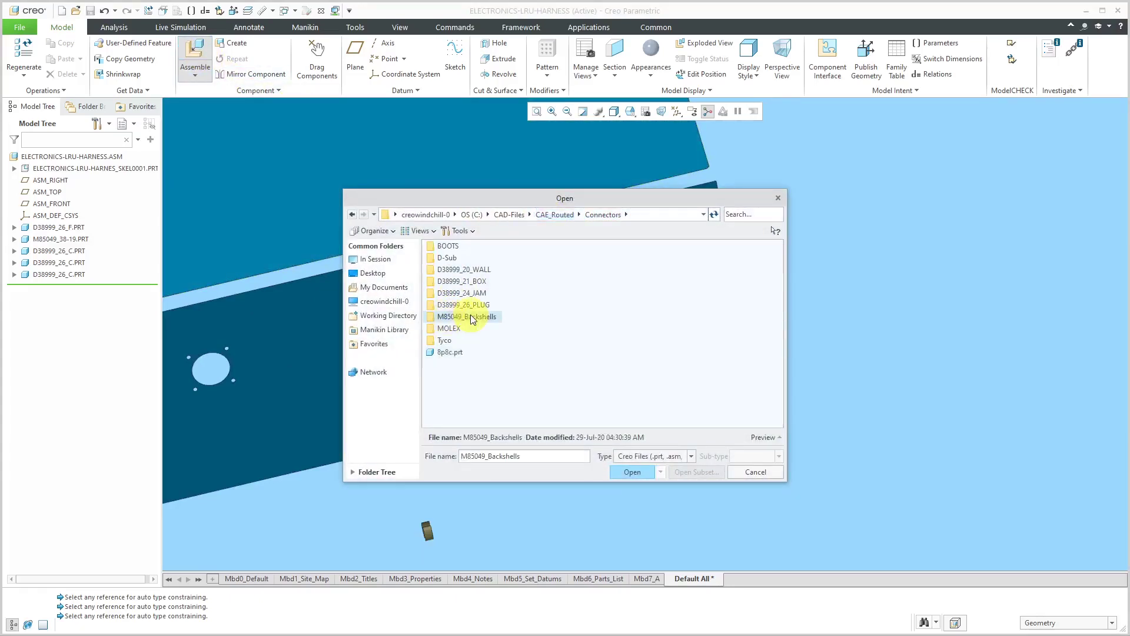
double_click(471, 317)
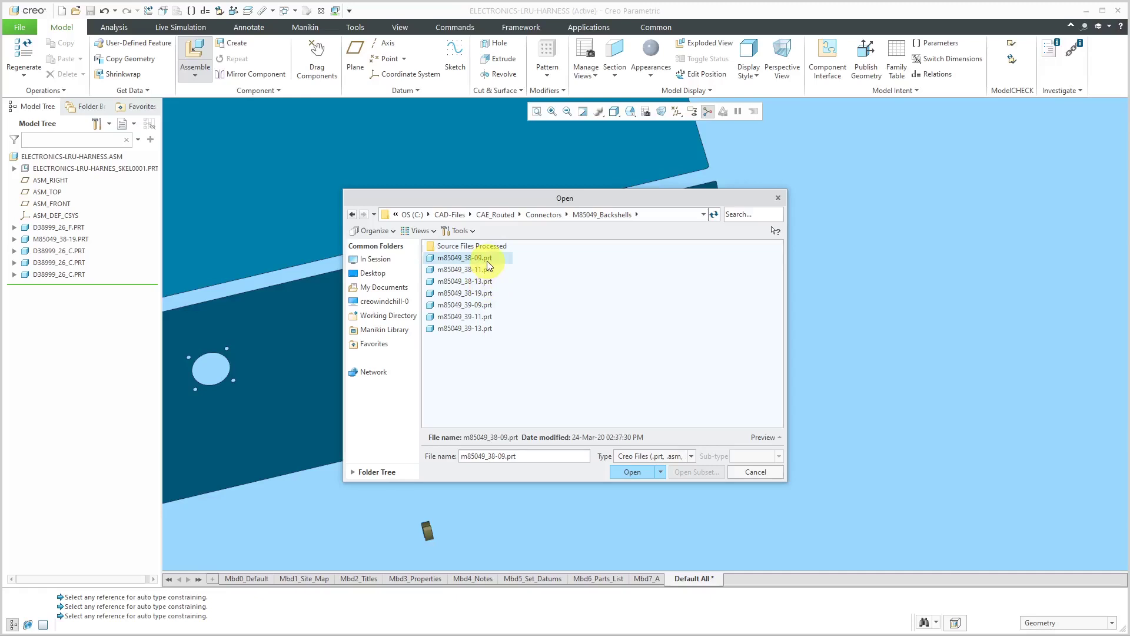
double_click(484, 282)
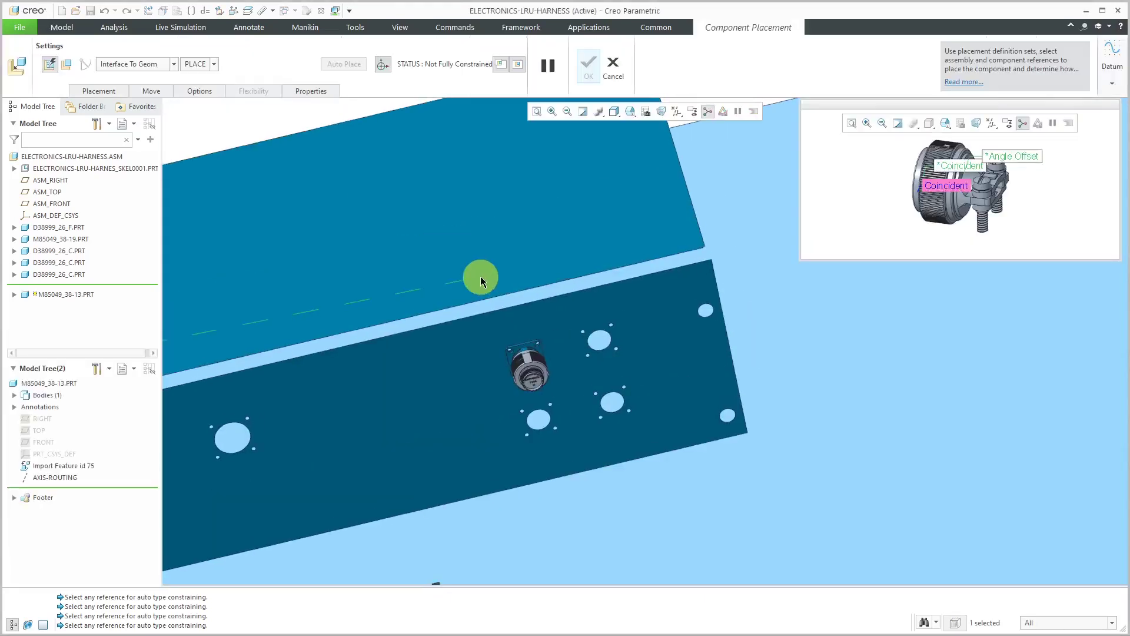
Constrain the M85049_38-13 backshell coincident with a size 13 plug's cylindrical surface and with the ring face behind its rear thread
scroll(533, 384, "up", 5)
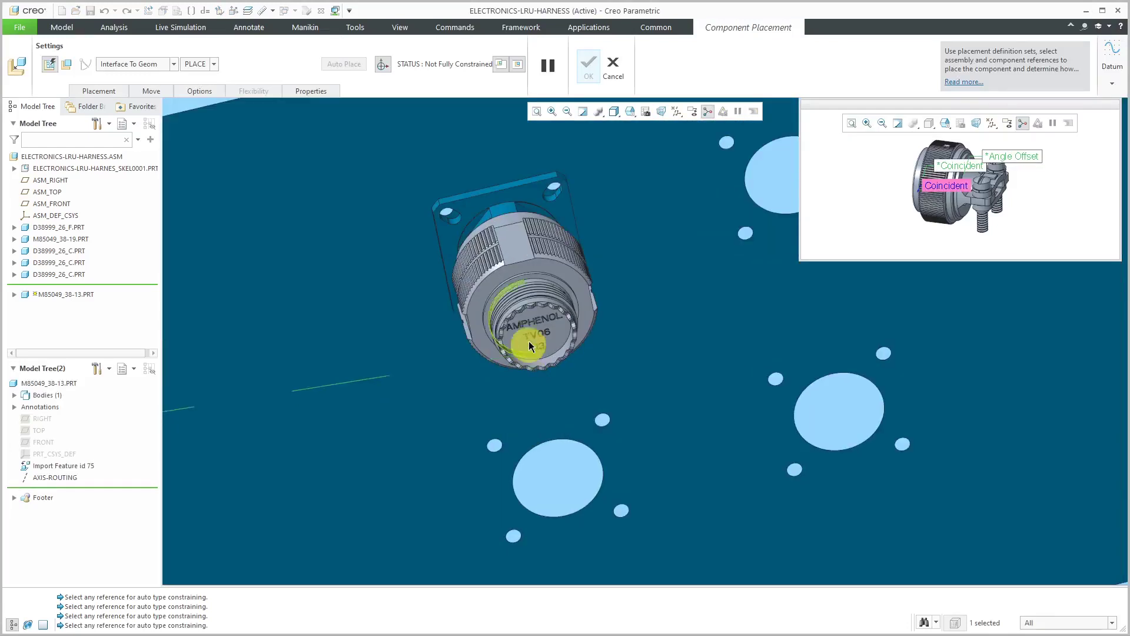
scroll(555, 277, "down", 10)
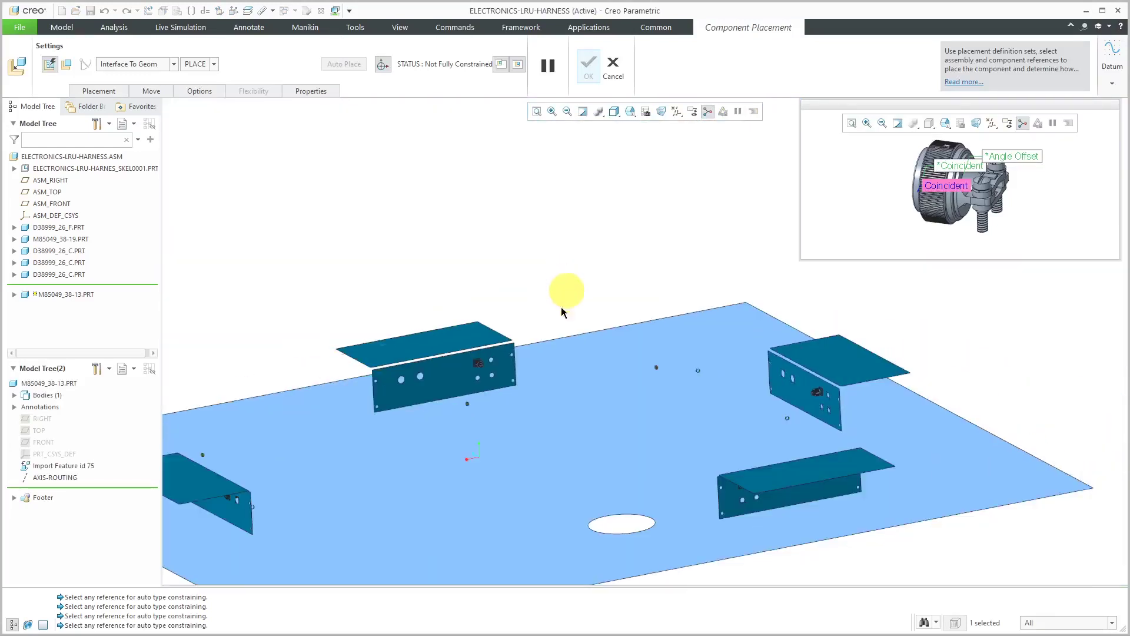
scroll(454, 344, "up", 8)
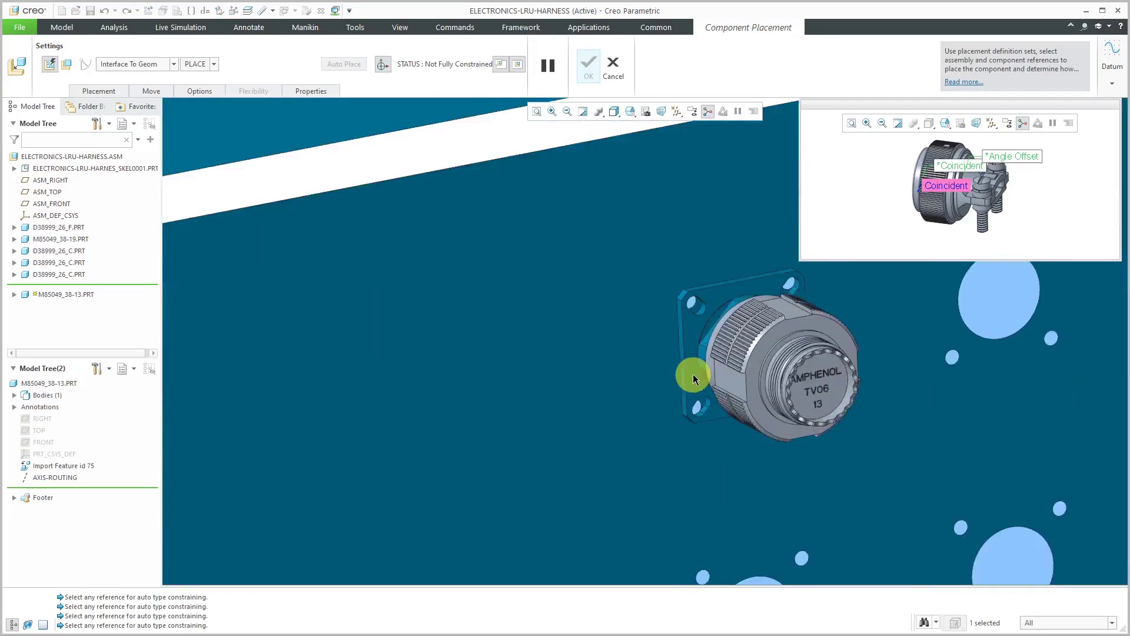
scroll(693, 376, "up", 2)
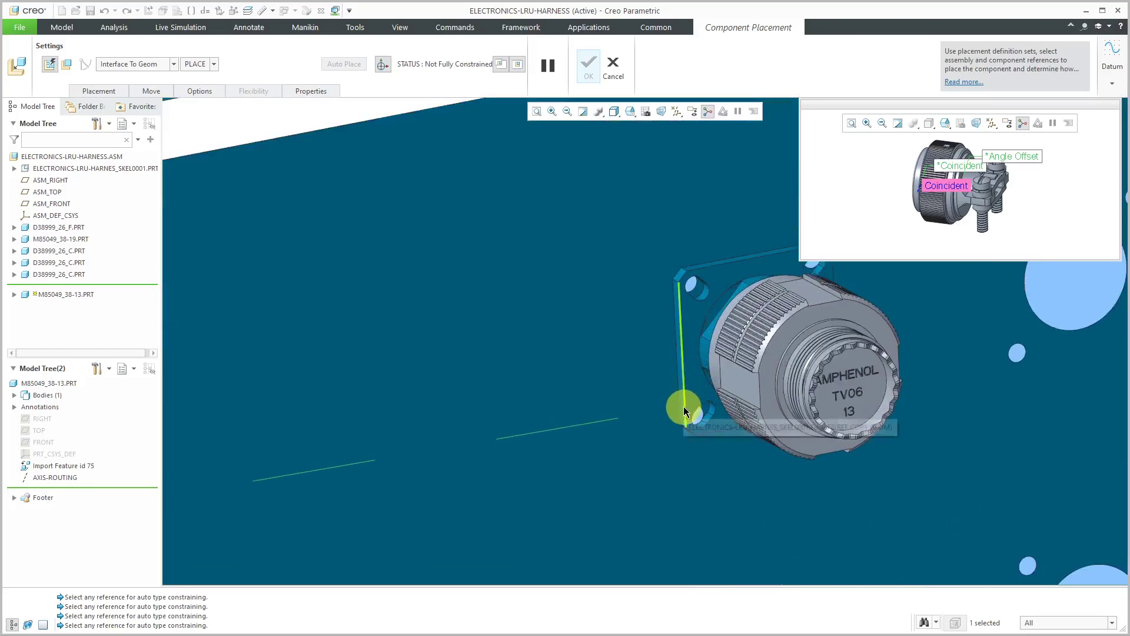
left_click(714, 351)
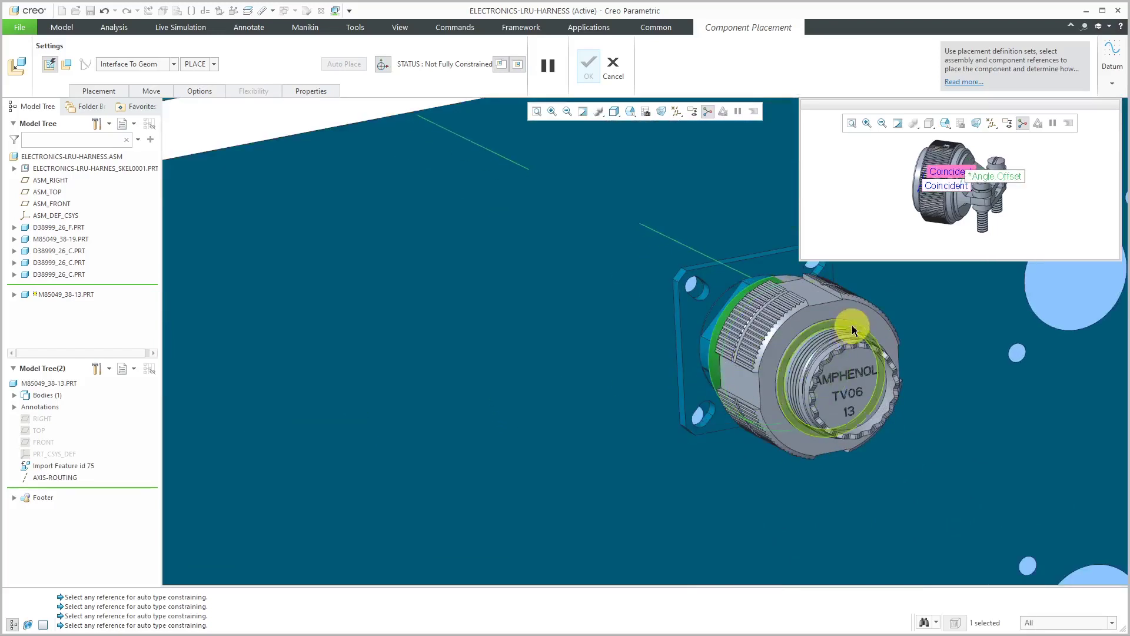
Reference the first size 13 backshell's Angle Offset to the box's top surface and set it to 90 degrees
scroll(590, 359, "down", 10)
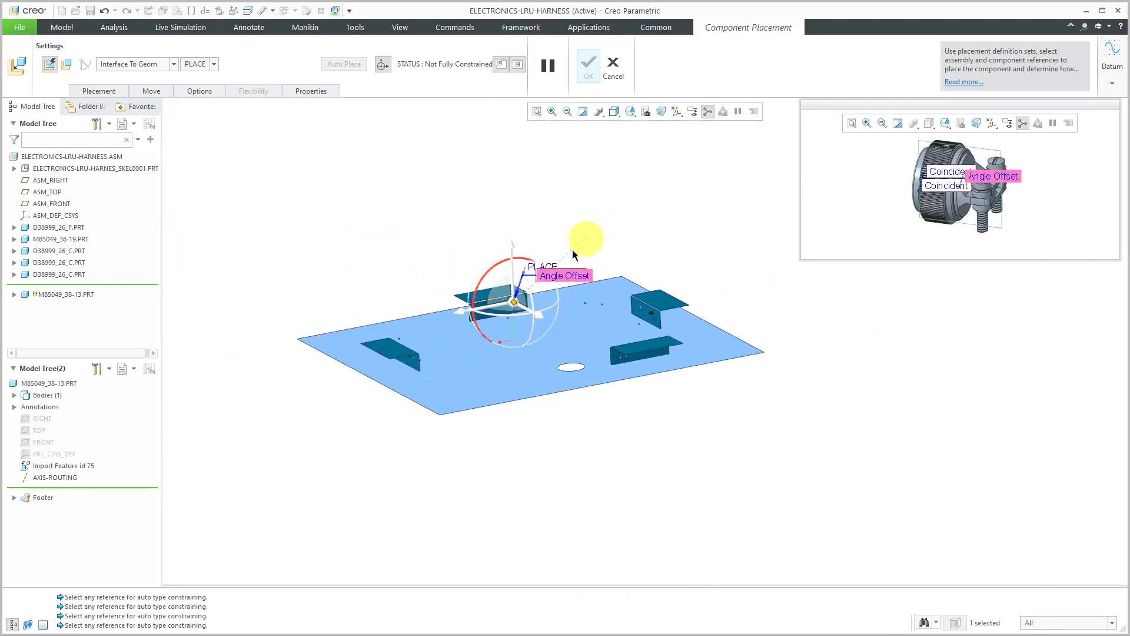
scroll(532, 302, "up", 6)
left_click(437, 222)
middle_click_drag(530, 215, 437, 232)
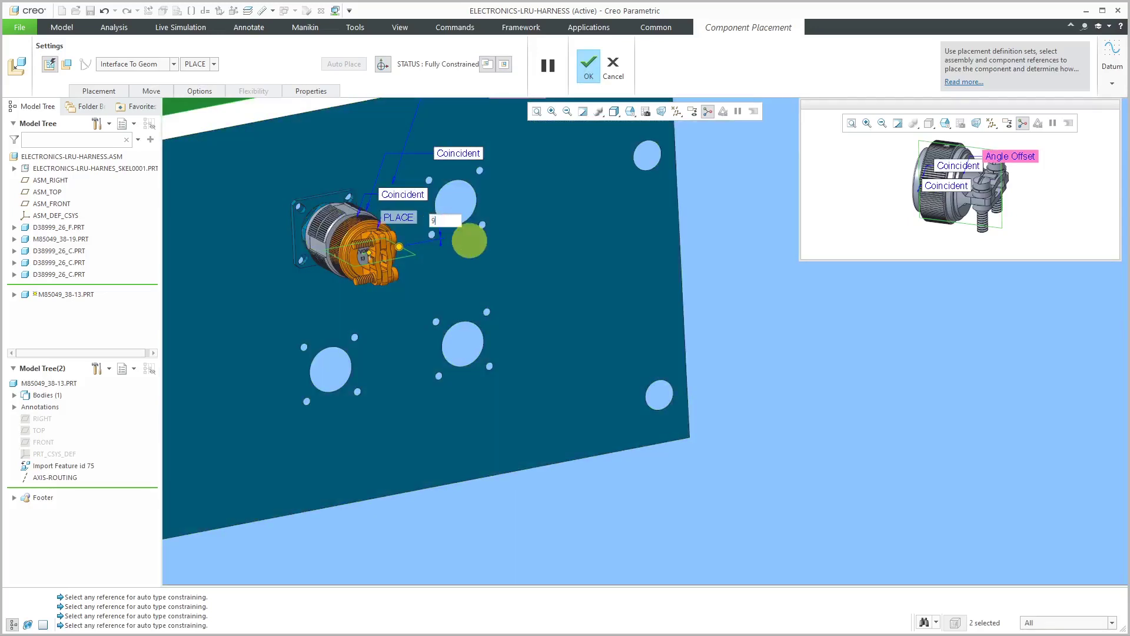
left_click(470, 242)
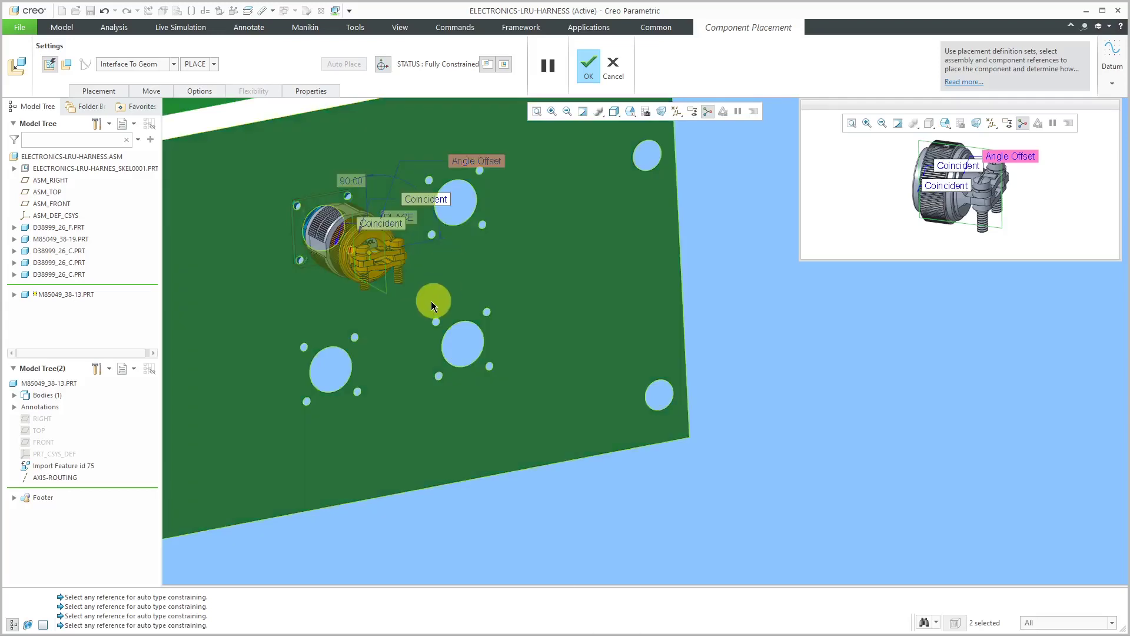
Start a new location for the backshell and constrain it coincident with the cylindrical surface and rear ring face of the next box's plug
key("ctrl+d")
middle_click_drag(513, 348, 575, 346)
scroll(575, 346, "up", 2)
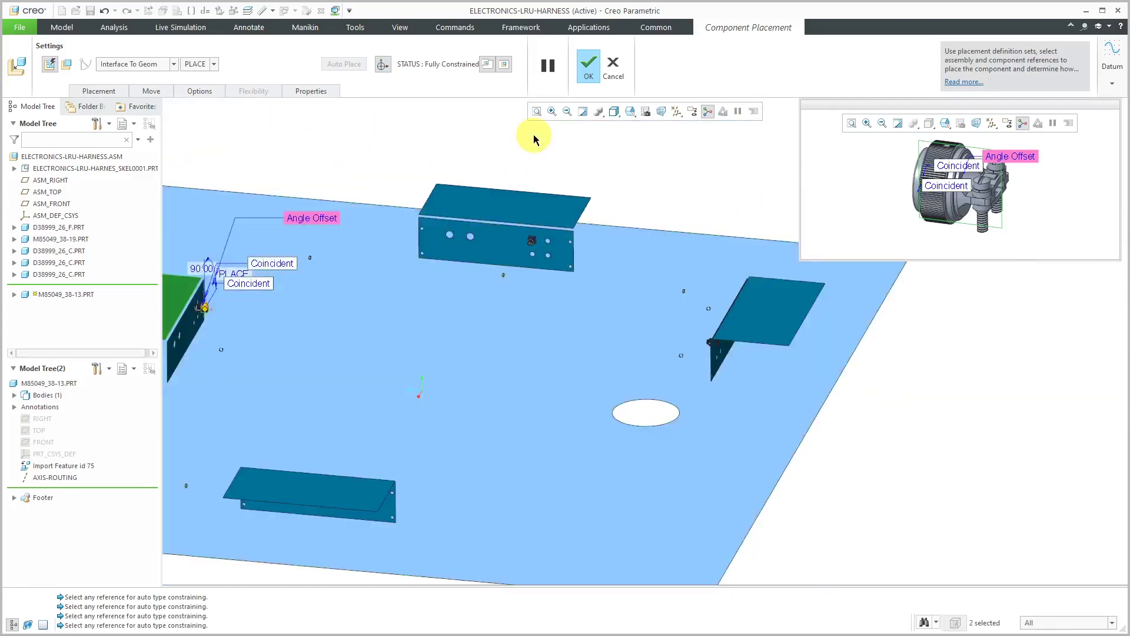
right_click(534, 139)
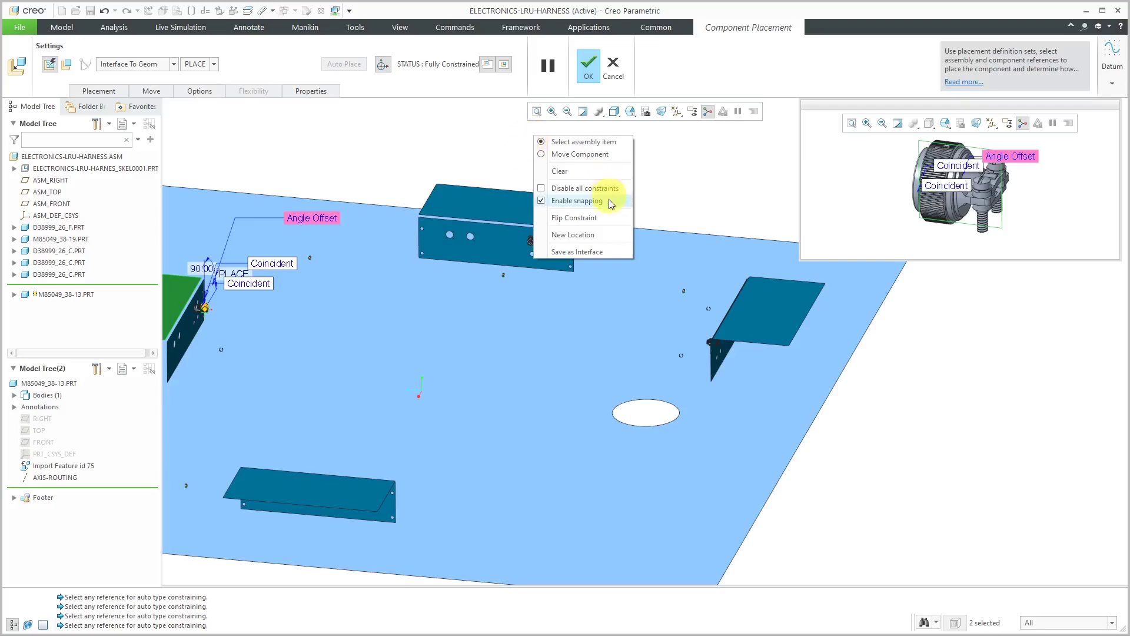
left_click(573, 234)
left_click(531, 223)
scroll(533, 241, "up", 6)
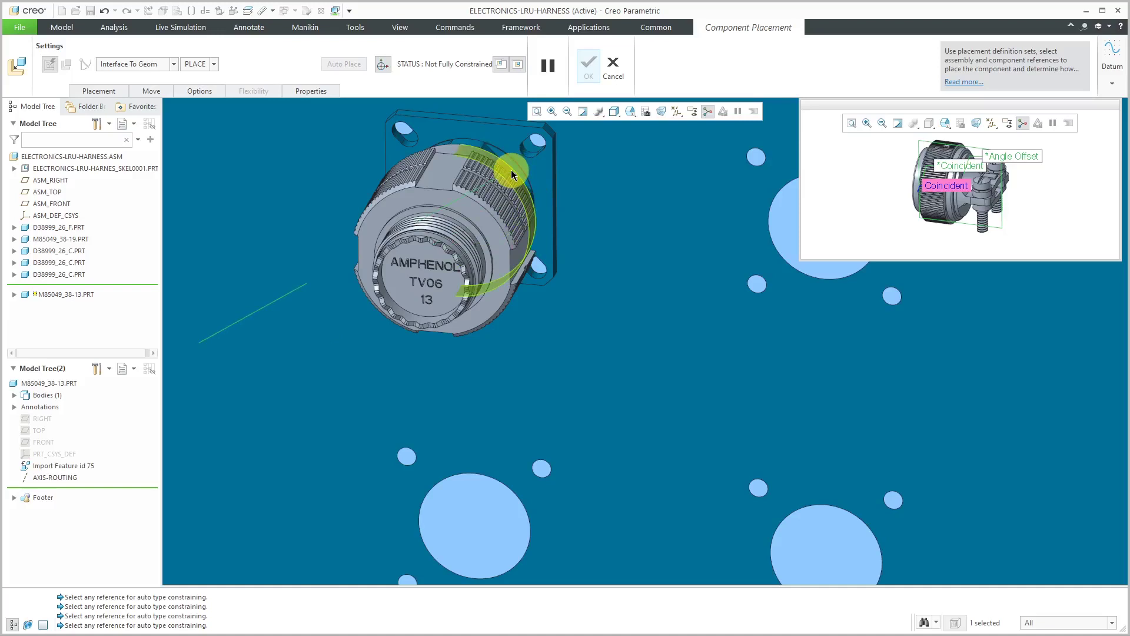
left_click(501, 239)
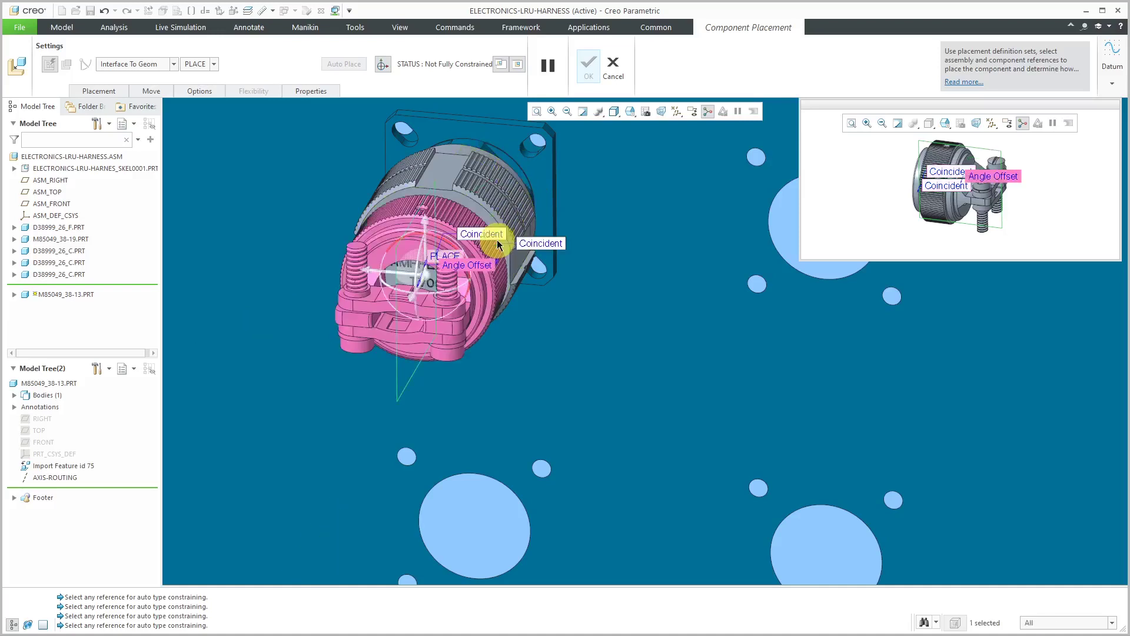
Reference the second size 13 backshell's Angle Offset to its box's top surface and set it to 90 degrees
scroll(500, 230, "down", 6)
left_click(510, 199)
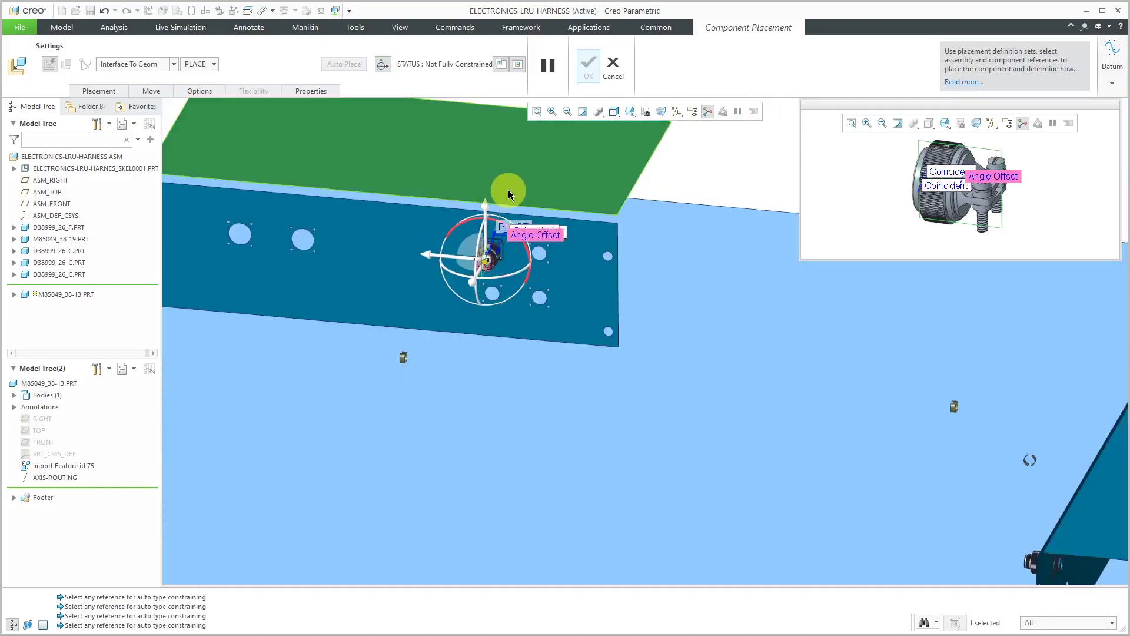
scroll(488, 251, "up", 3)
double_click(546, 271)
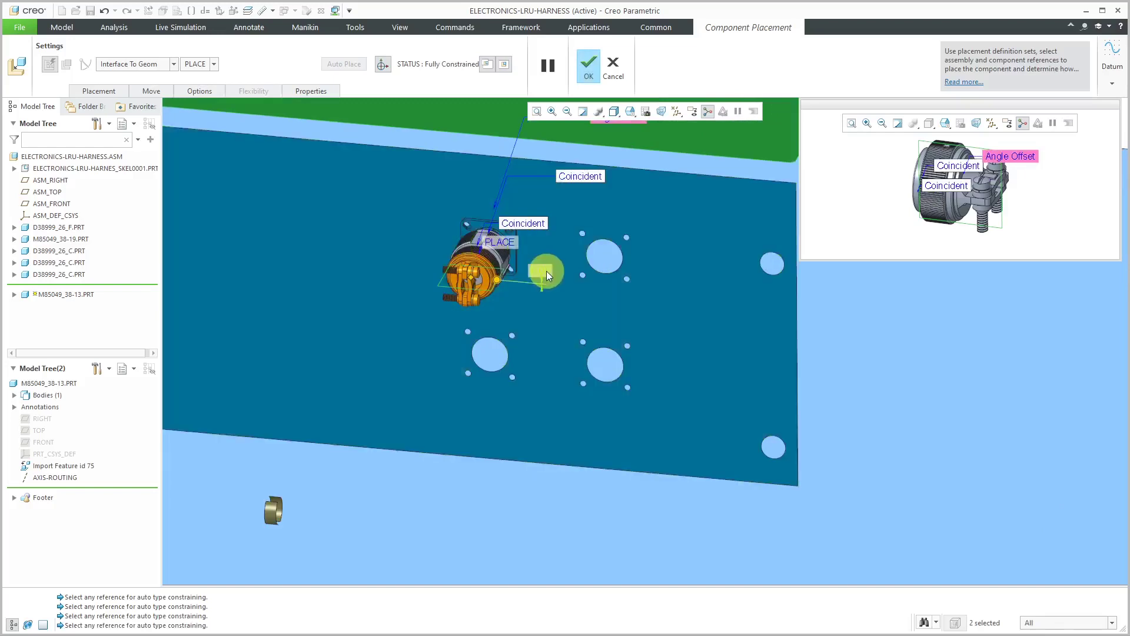
type("90")
key("Return")
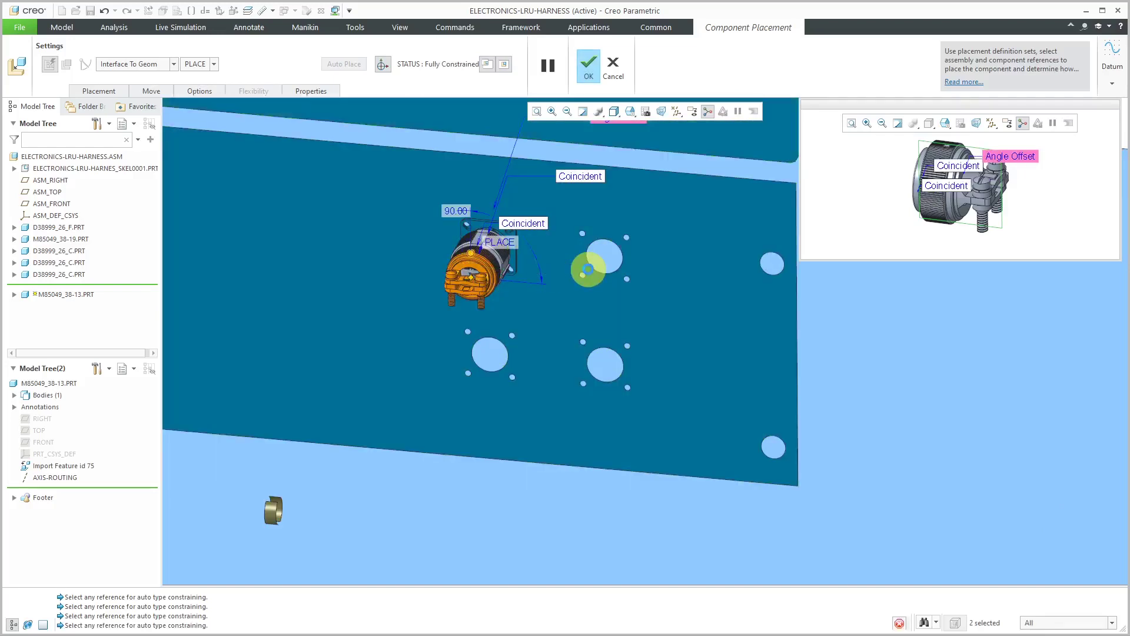
Start a new location for the backshell and constrain it coincident with the cylindrical surface and rear ring face of the remaining box's size 13 plug
middle_click_drag(587, 268, 496, 206)
scroll(483, 223, "down", 3)
scroll(464, 246, "down", 5)
middle_click_drag(542, 277, 648, 289)
scroll(392, 224, "up", 6)
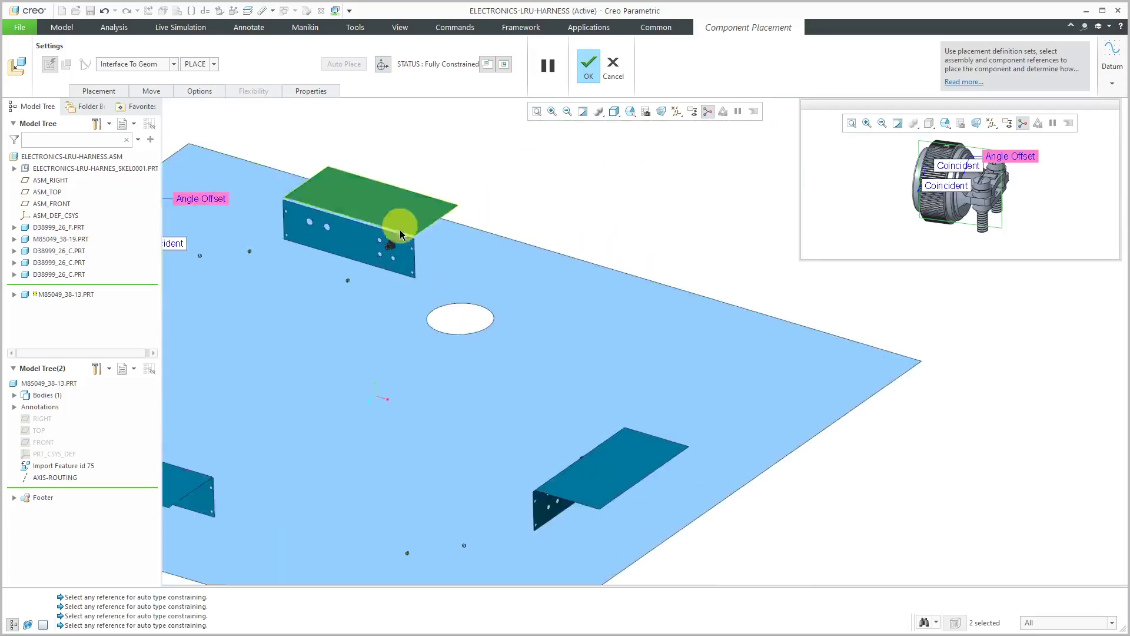
right_click(462, 248)
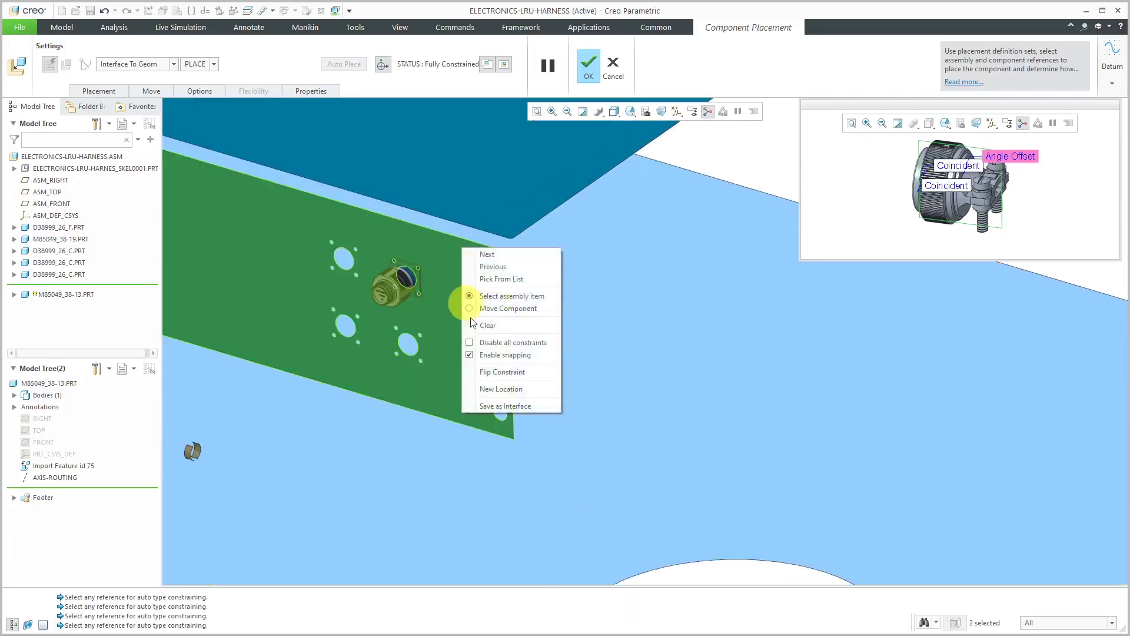
left_click(502, 391)
scroll(412, 277, "up", 5)
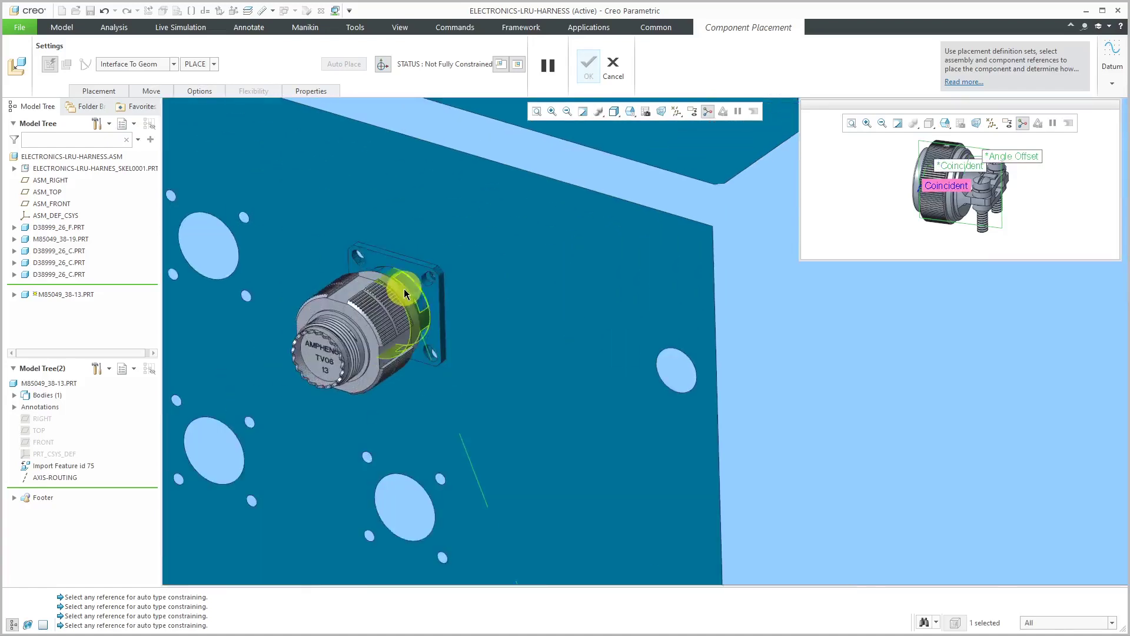
left_click(403, 297)
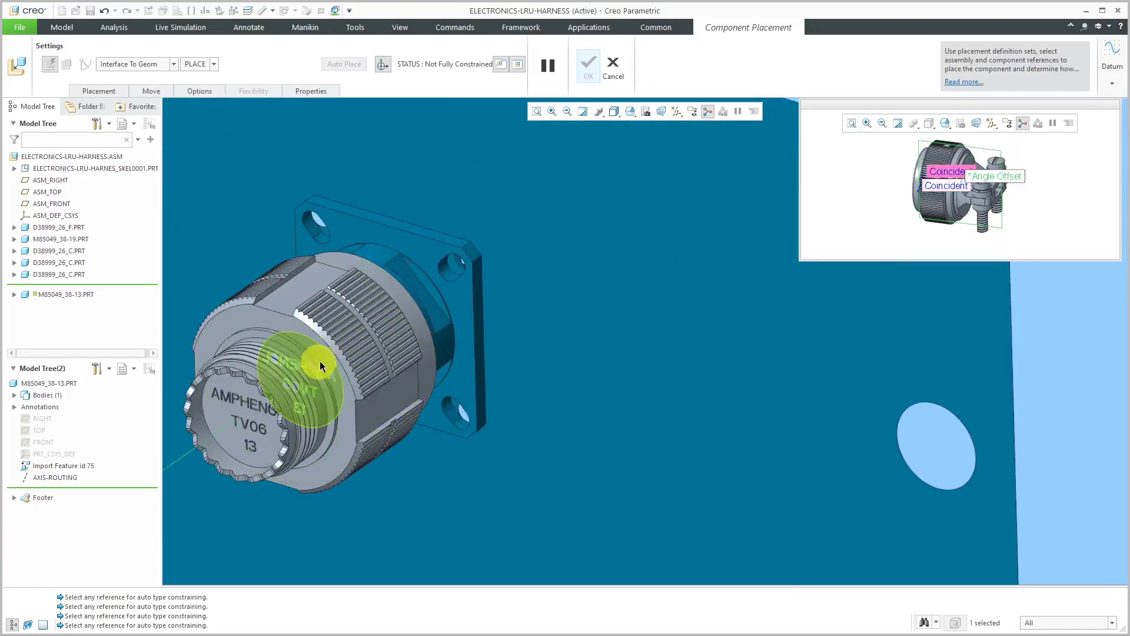
left_click(323, 360)
Reference the third size 13 backshell's Angle Offset to its box's top surface, set it to 90 degrees, and complete the component placement
scroll(354, 288, "down", 5)
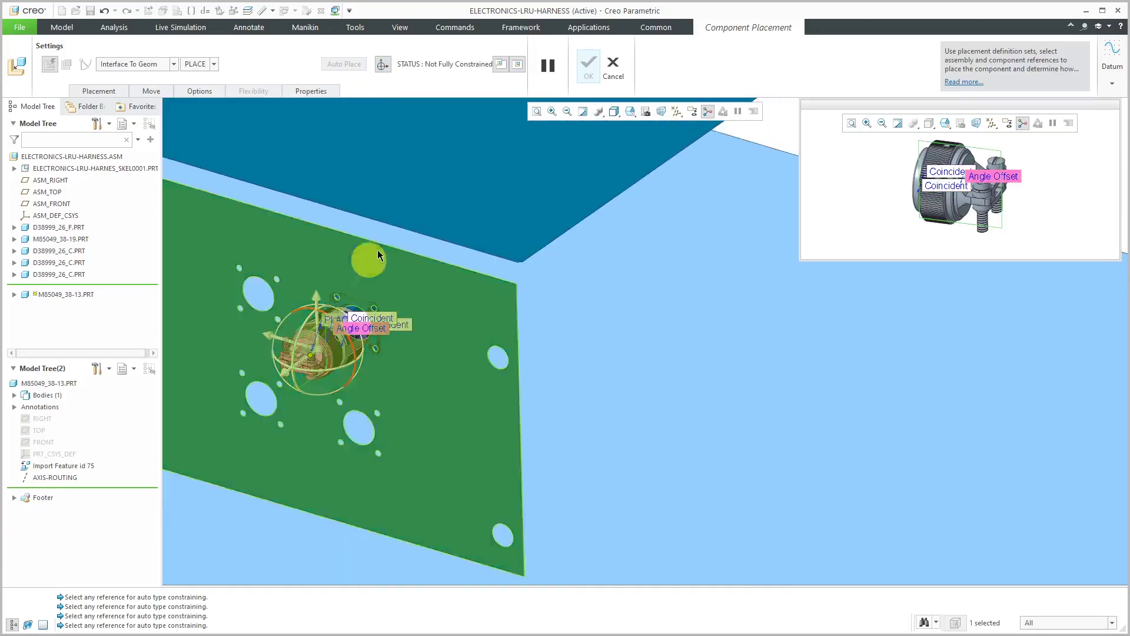
left_click(404, 324)
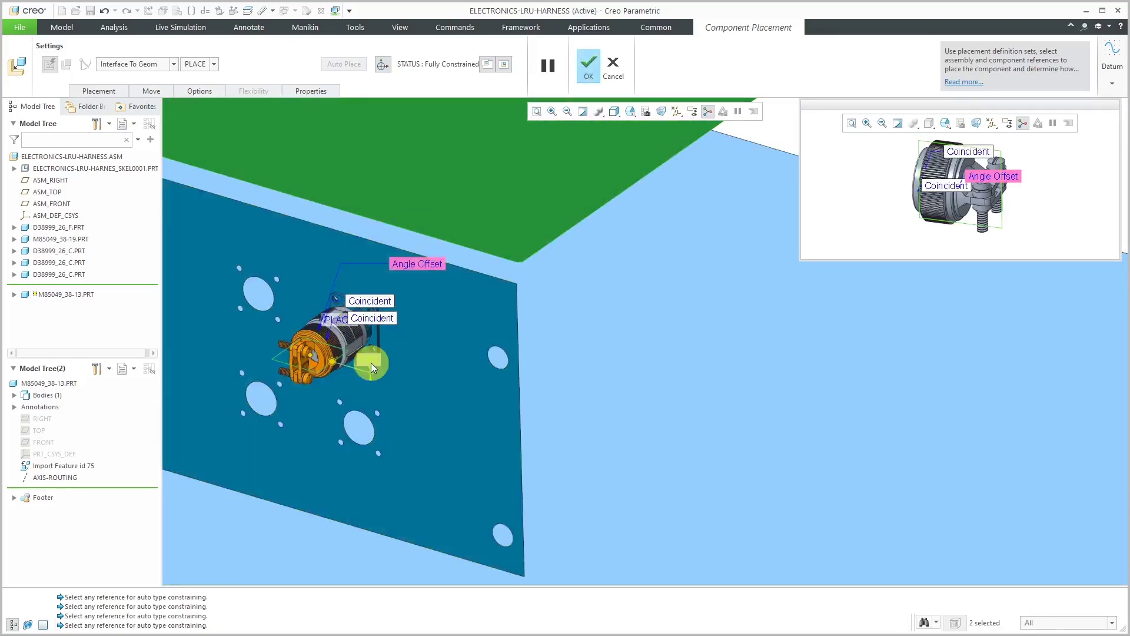
left_click(371, 367)
type("90")
key("Return")
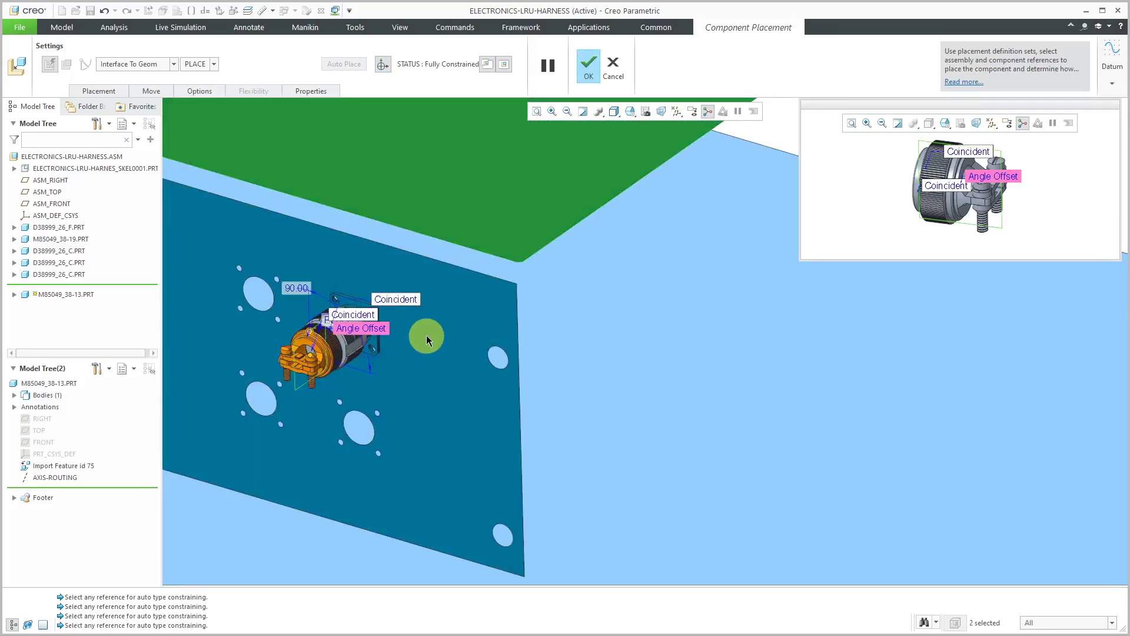
left_click(589, 67)
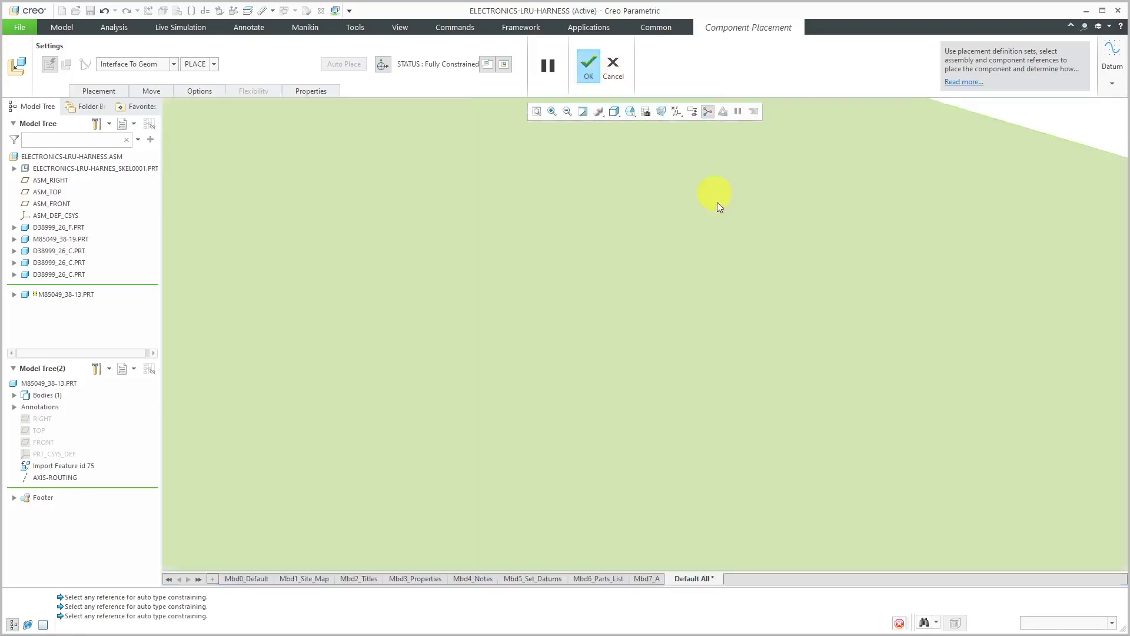
scroll(859, 354, "down", 4)
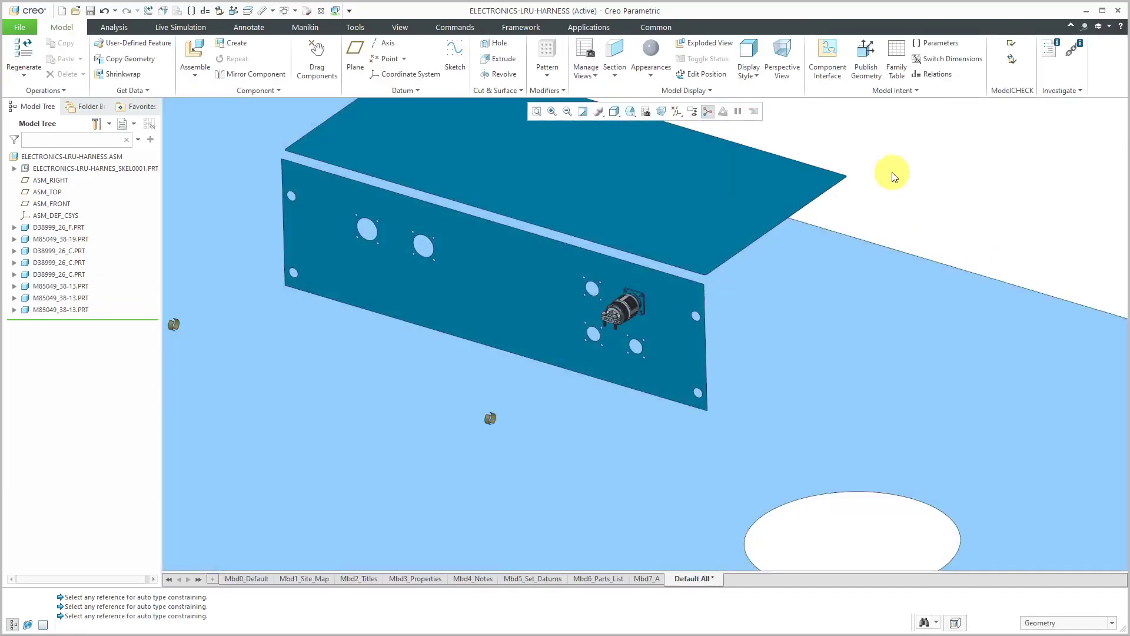